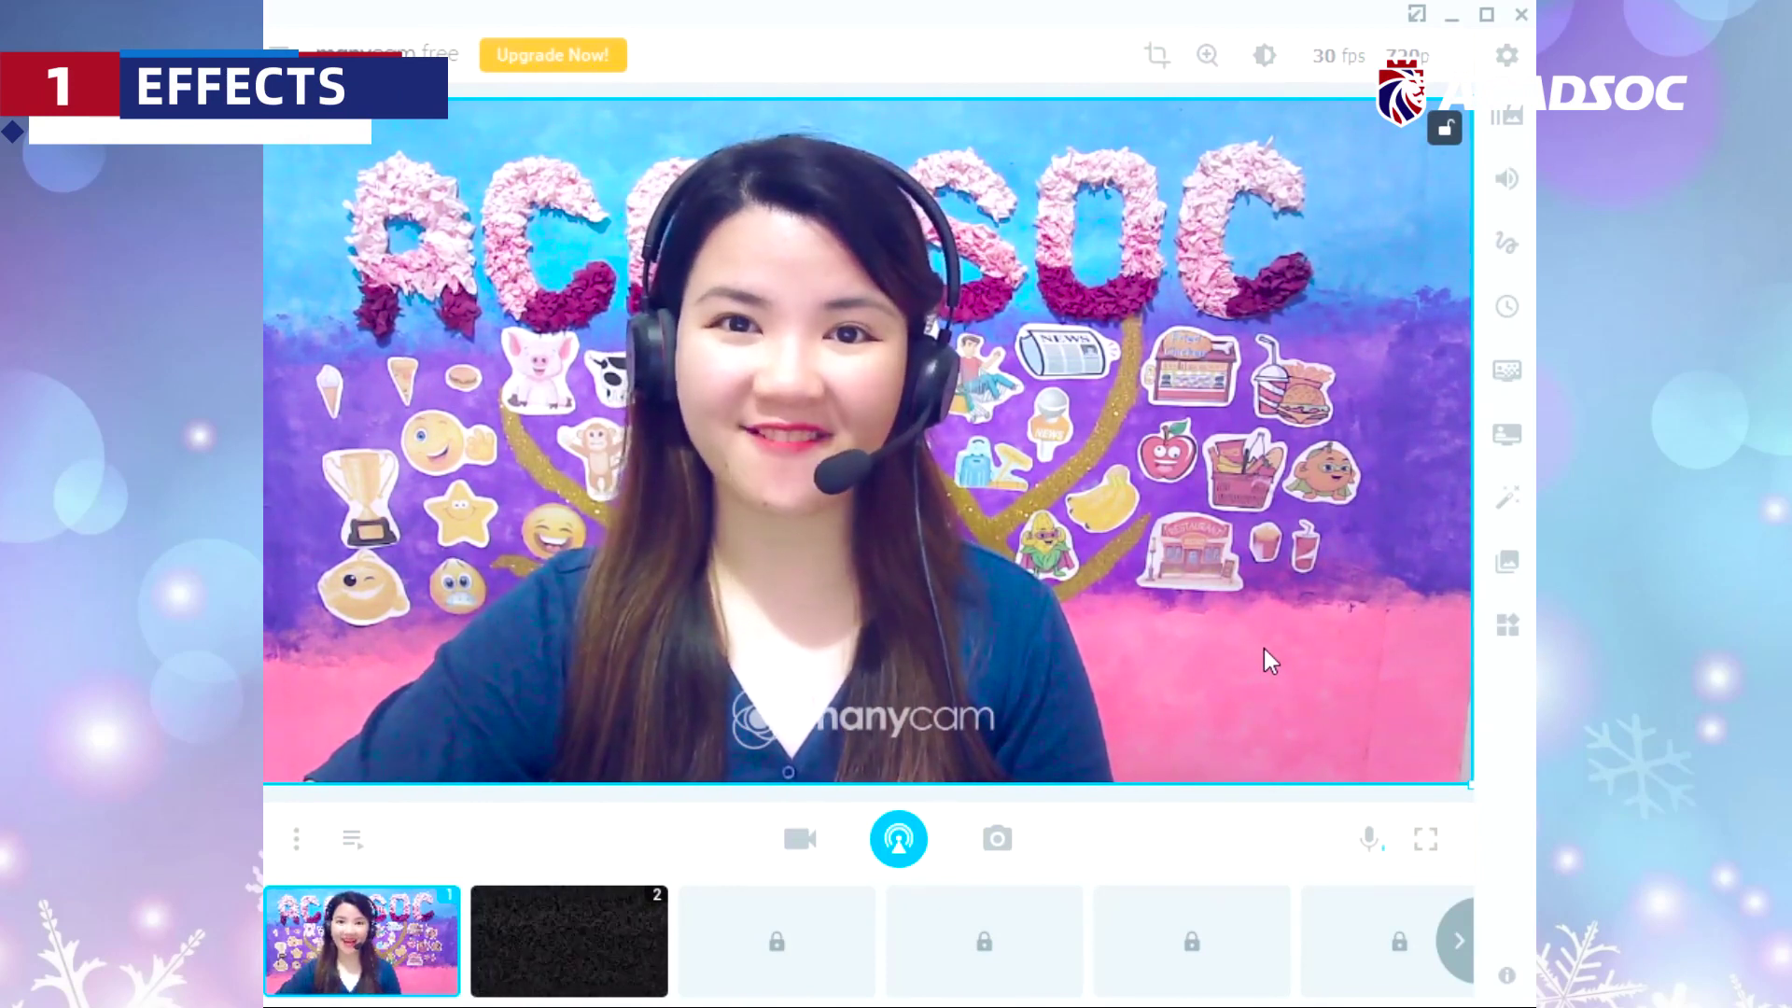
- Preview the Bb small letter from the Alphabet effects, then return to the effect categories
{"action": "left_click", "coordinate": [1497, 491]}
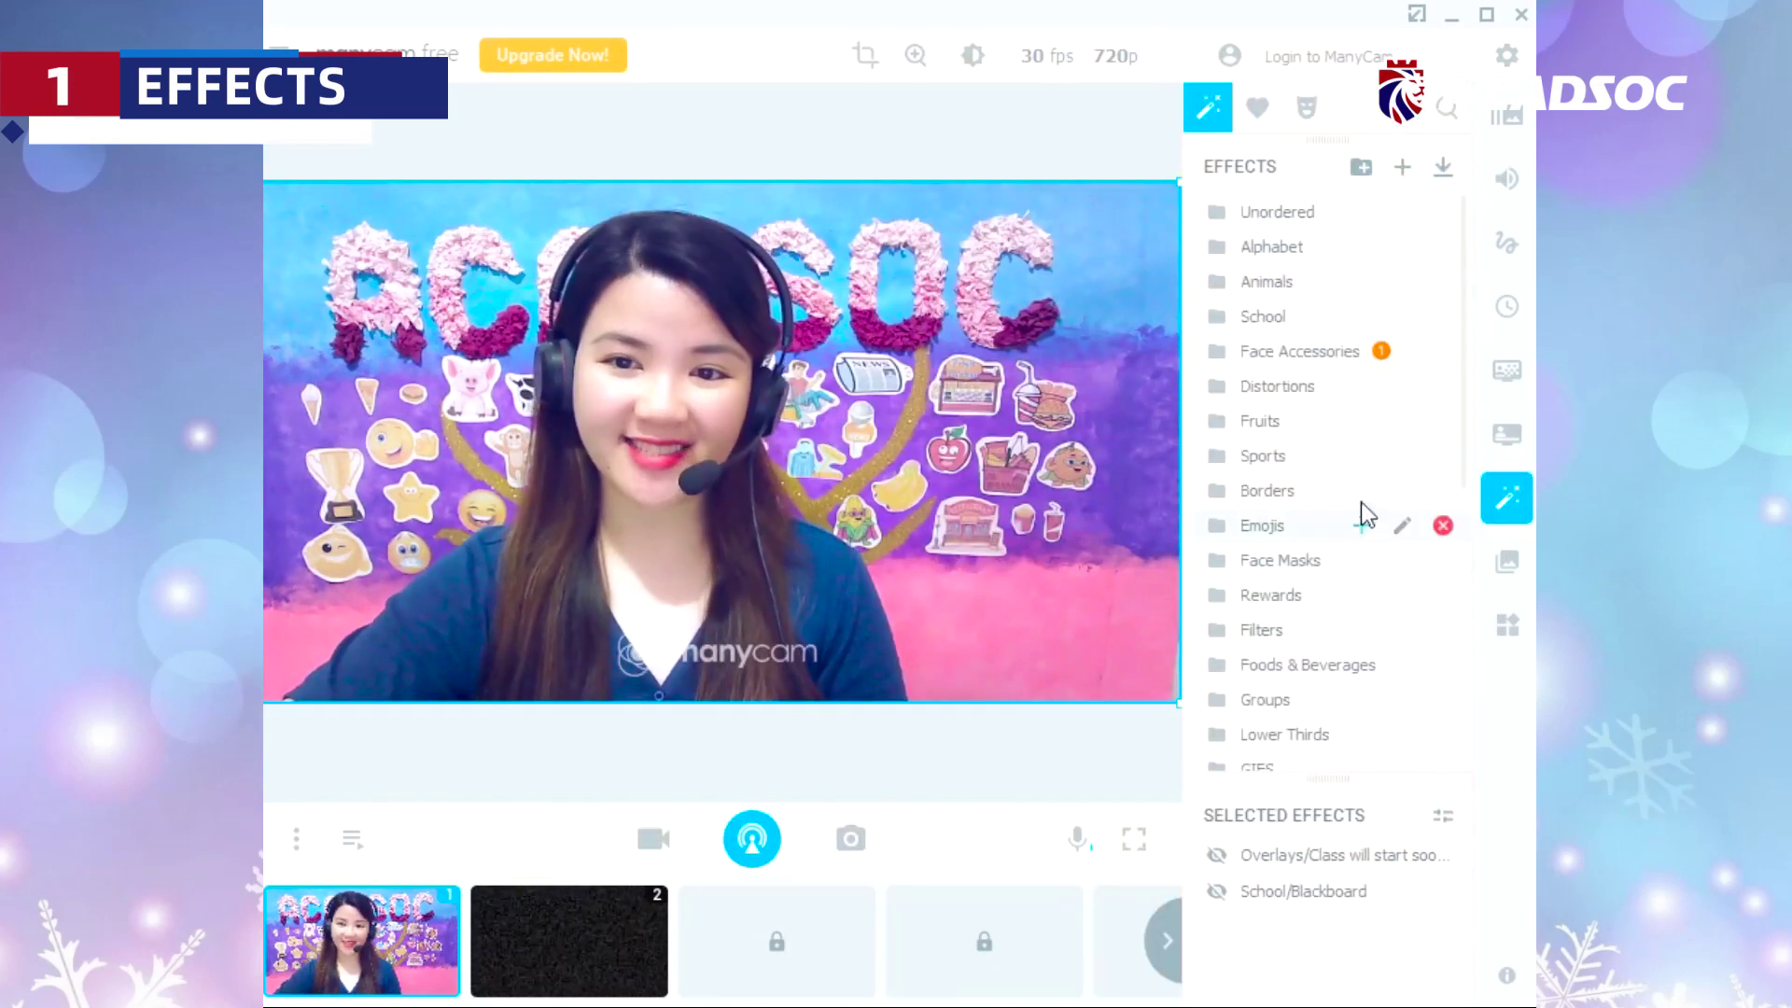
{"action": "scroll", "coordinate": [1355, 481], "scroll_direction": "down", "scroll_amount": 5}
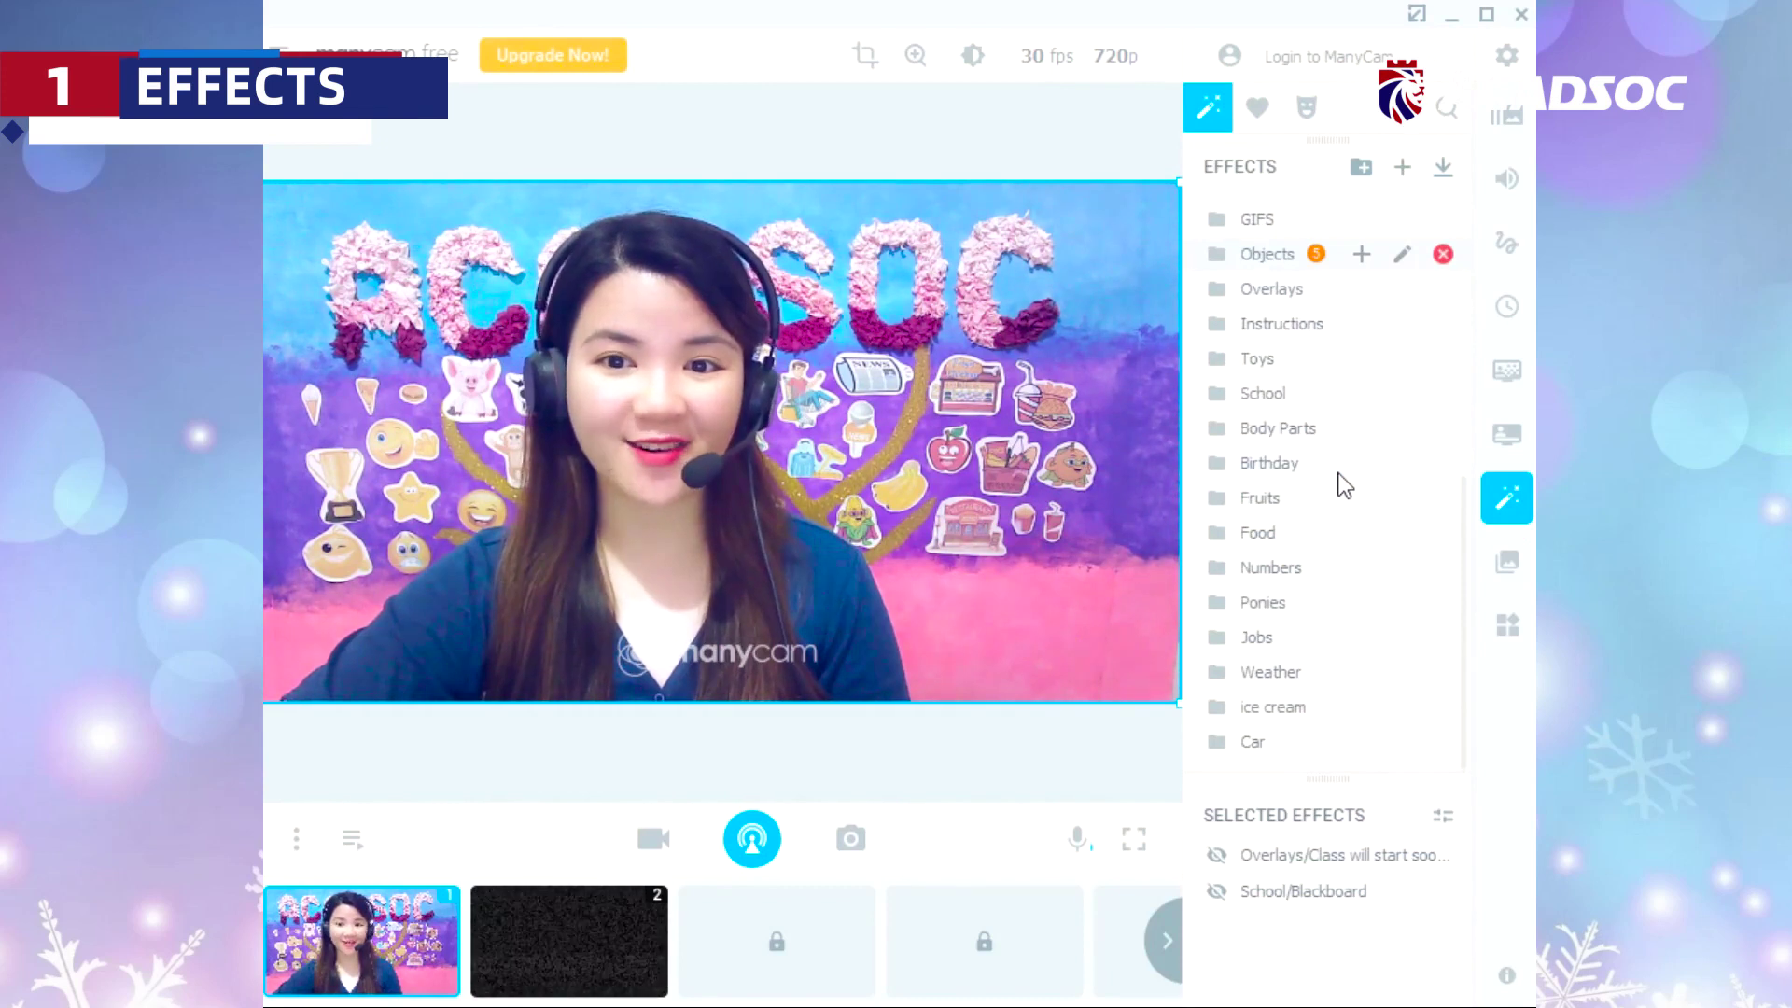
{"action": "scroll", "coordinate": [1316, 557], "scroll_direction": "up", "scroll_amount": 5}
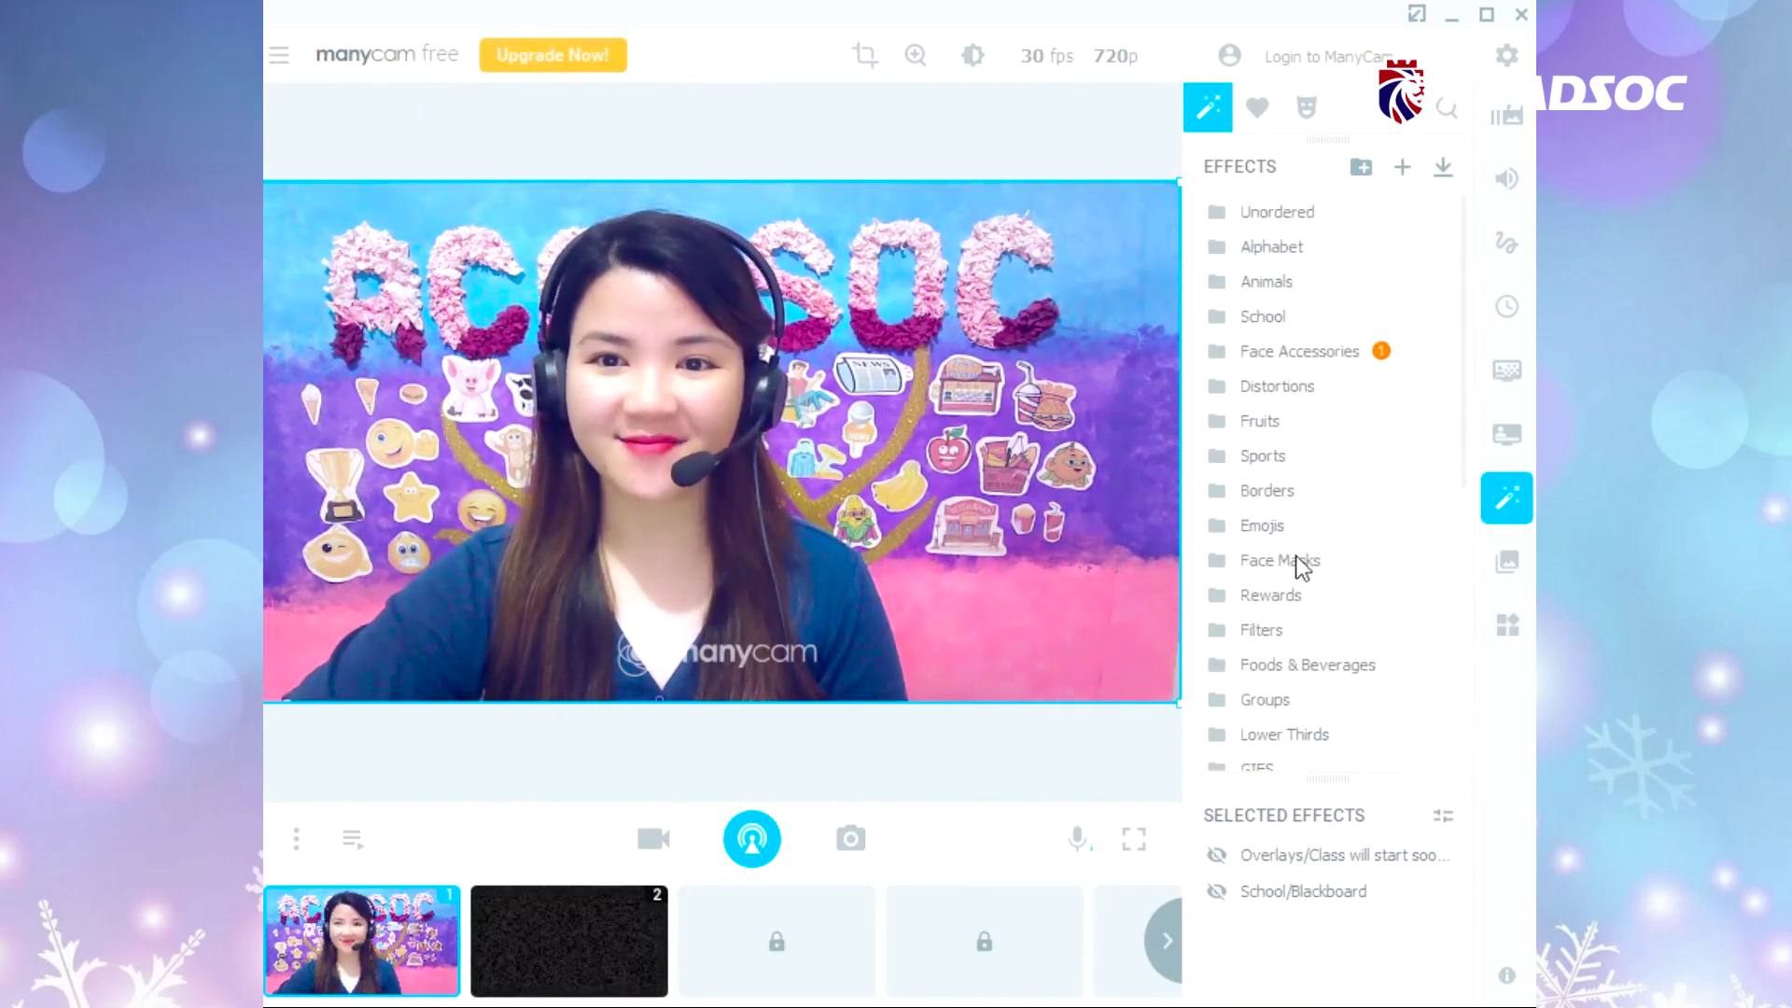
{"action": "left_click", "coordinate": [1286, 251]}
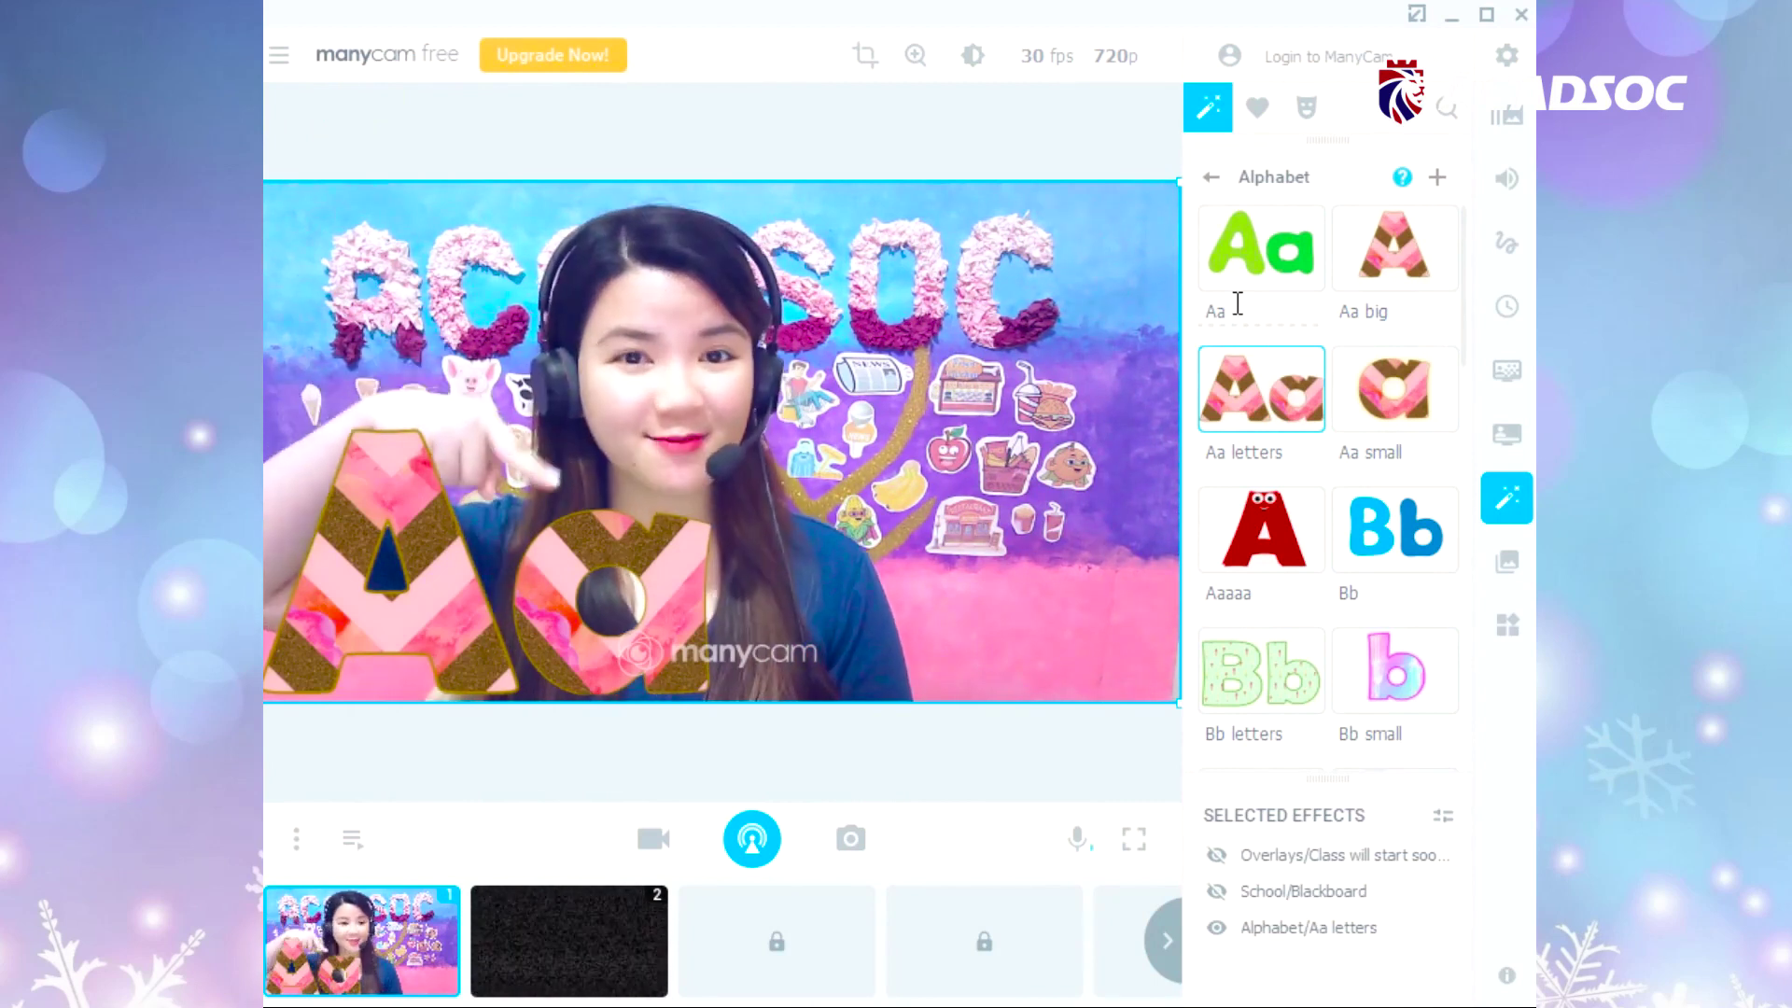
{"action": "left_click", "coordinate": [1418, 670]}
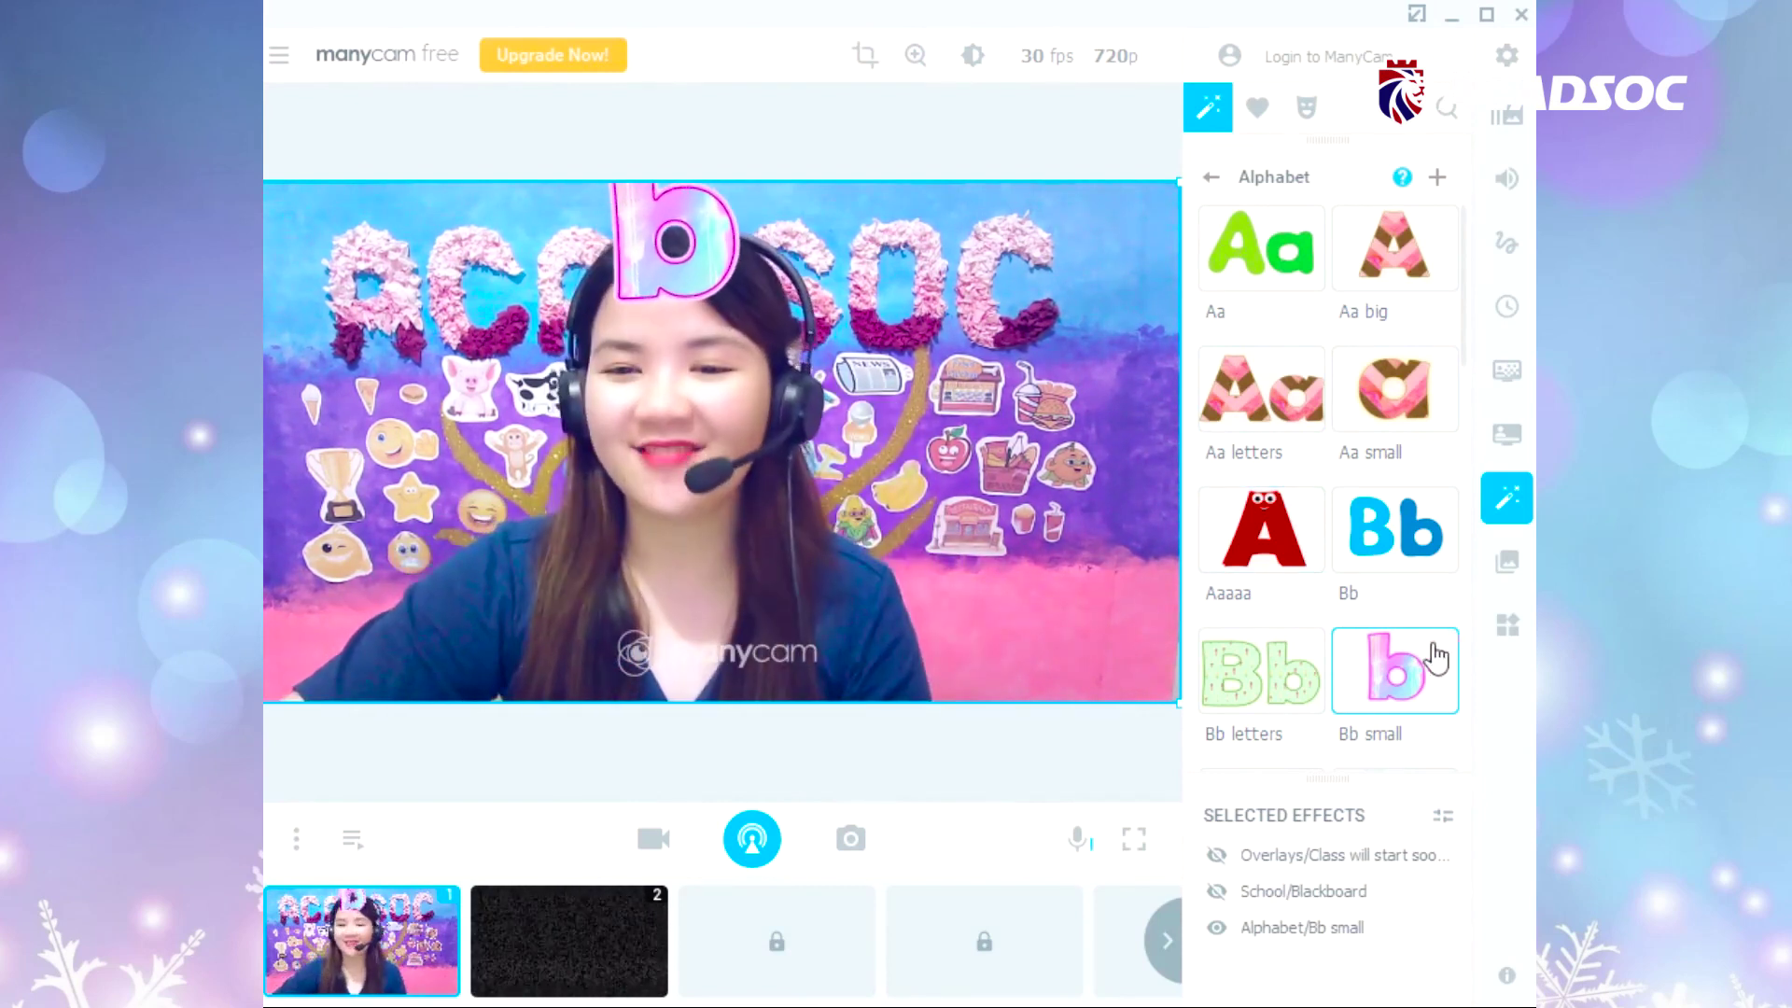
{"action": "left_click", "coordinate": [1211, 177]}
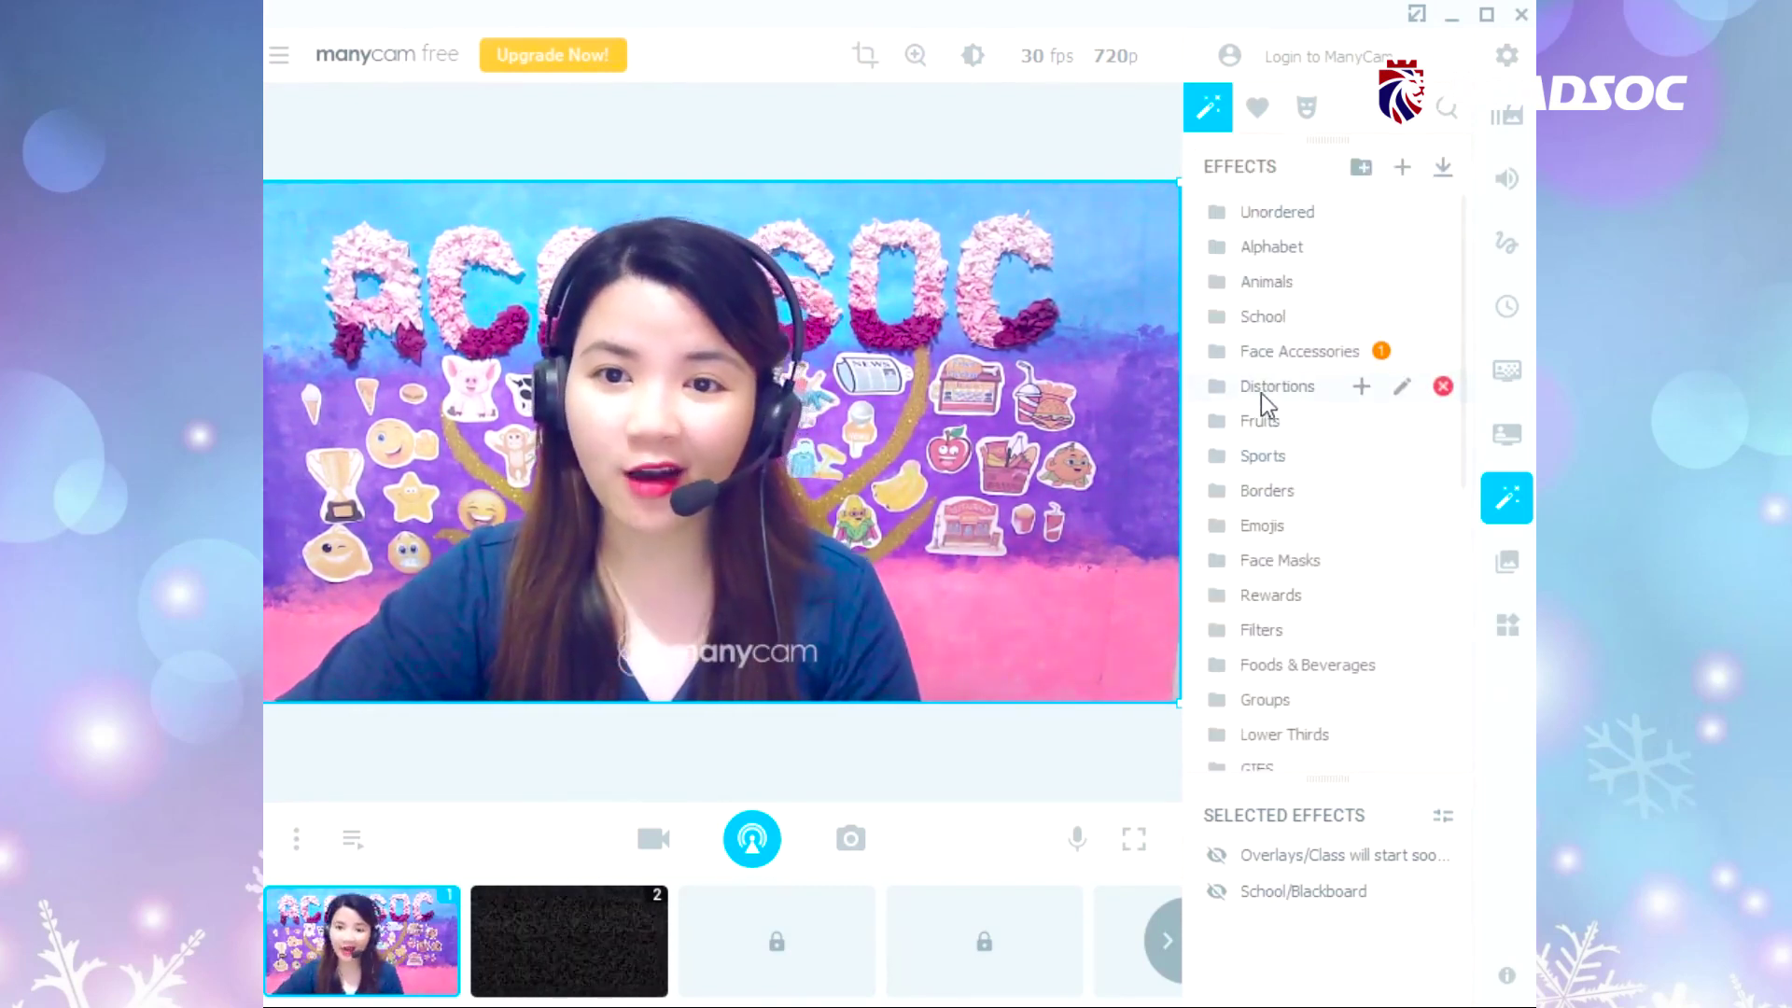
{"action": "left_click", "coordinate": [1258, 282]}
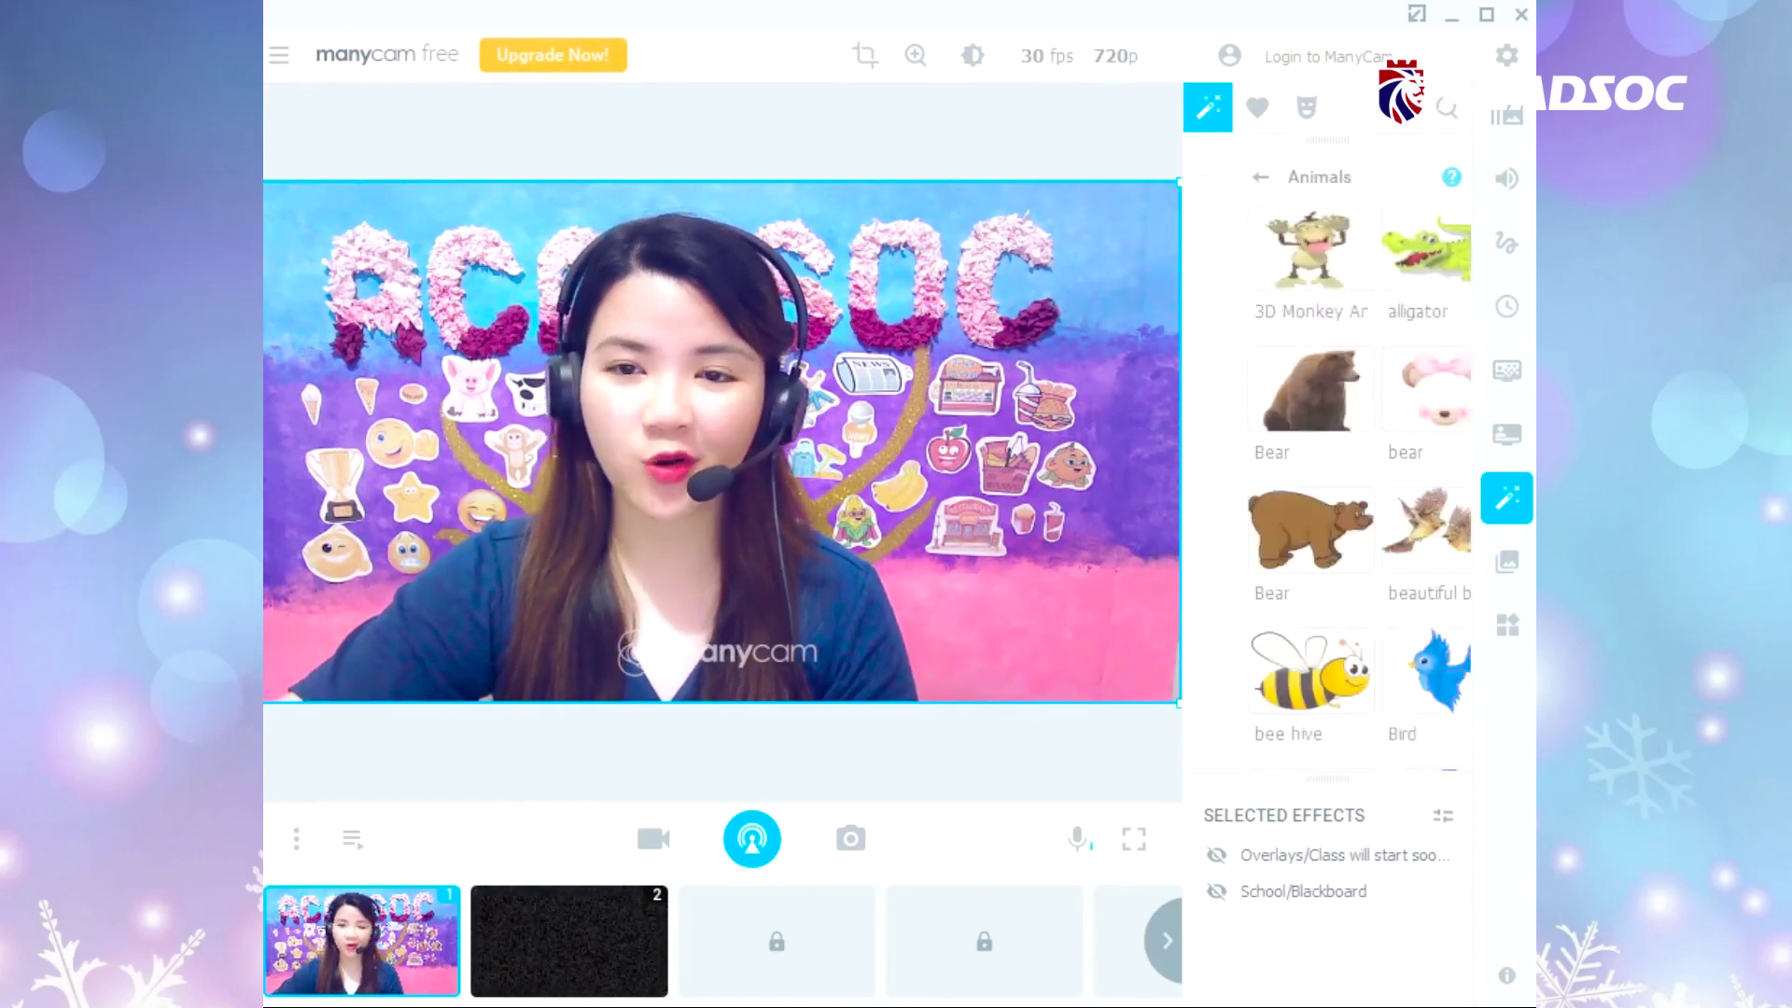
{"action": "scroll", "coordinate": [1344, 696], "scroll_direction": "down", "scroll_amount": 10}
{"action": "scroll", "coordinate": [1343, 693], "scroll_direction": "down", "scroll_amount": 15}
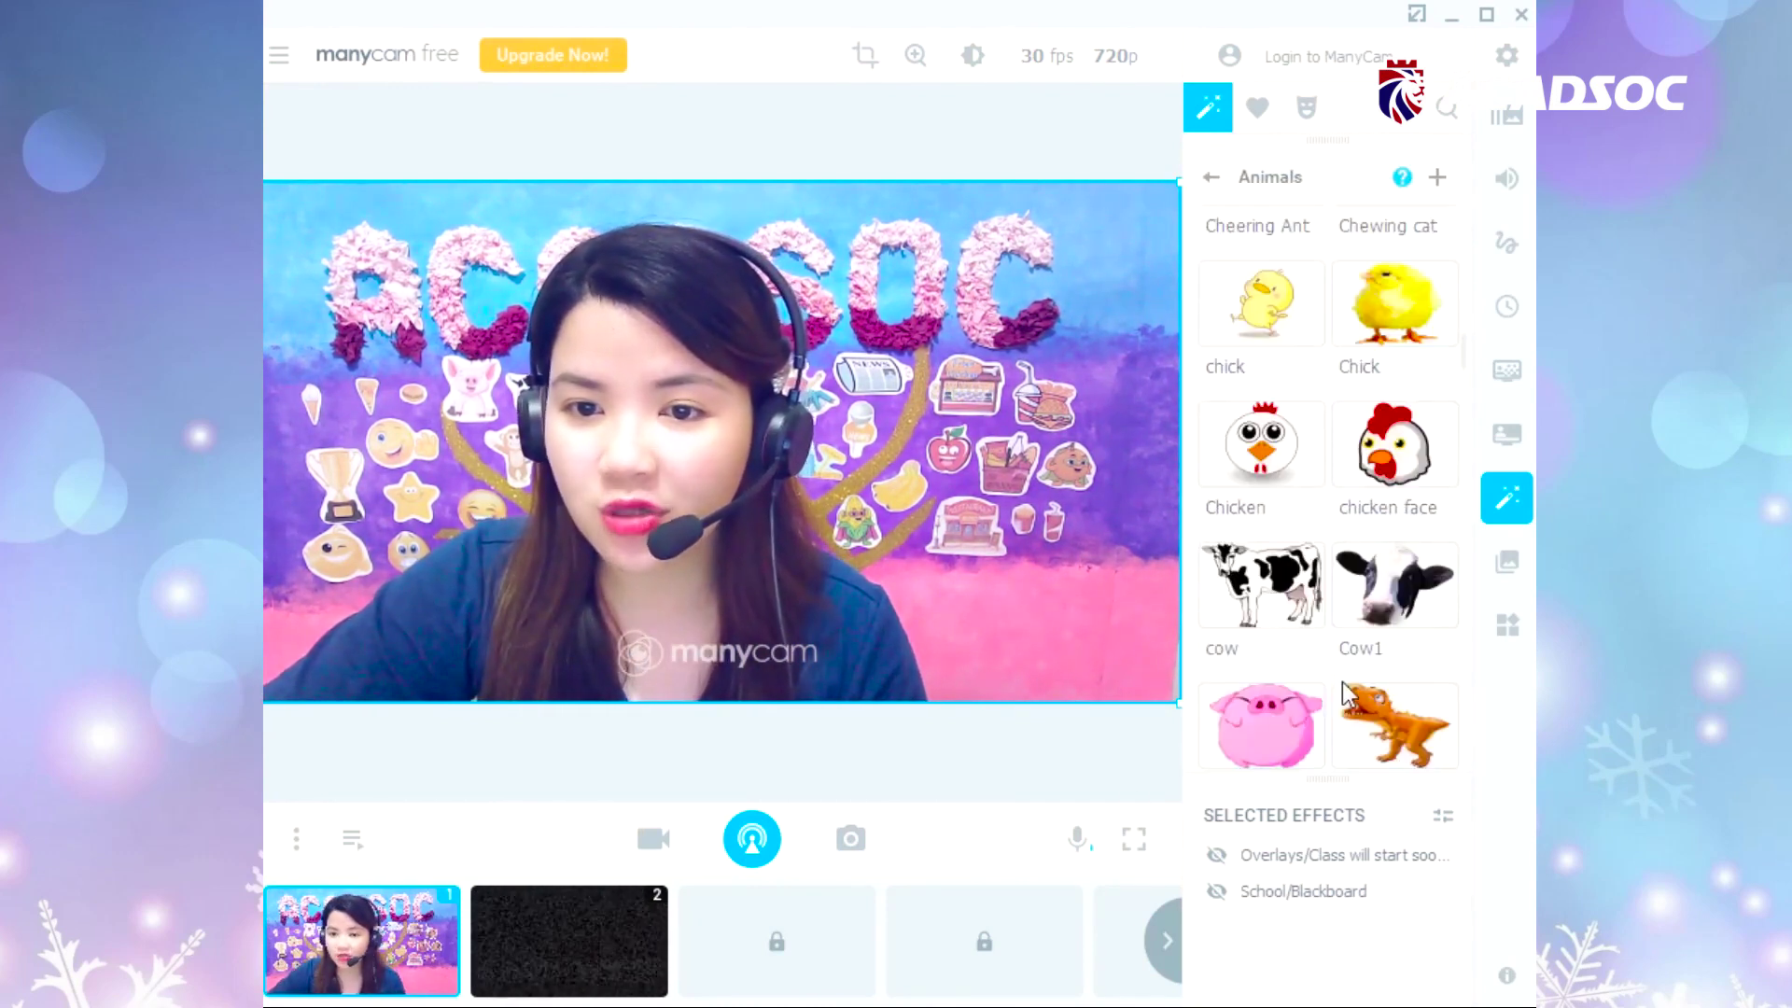
{"action": "scroll", "coordinate": [1343, 690], "scroll_direction": "down", "scroll_amount": 4}
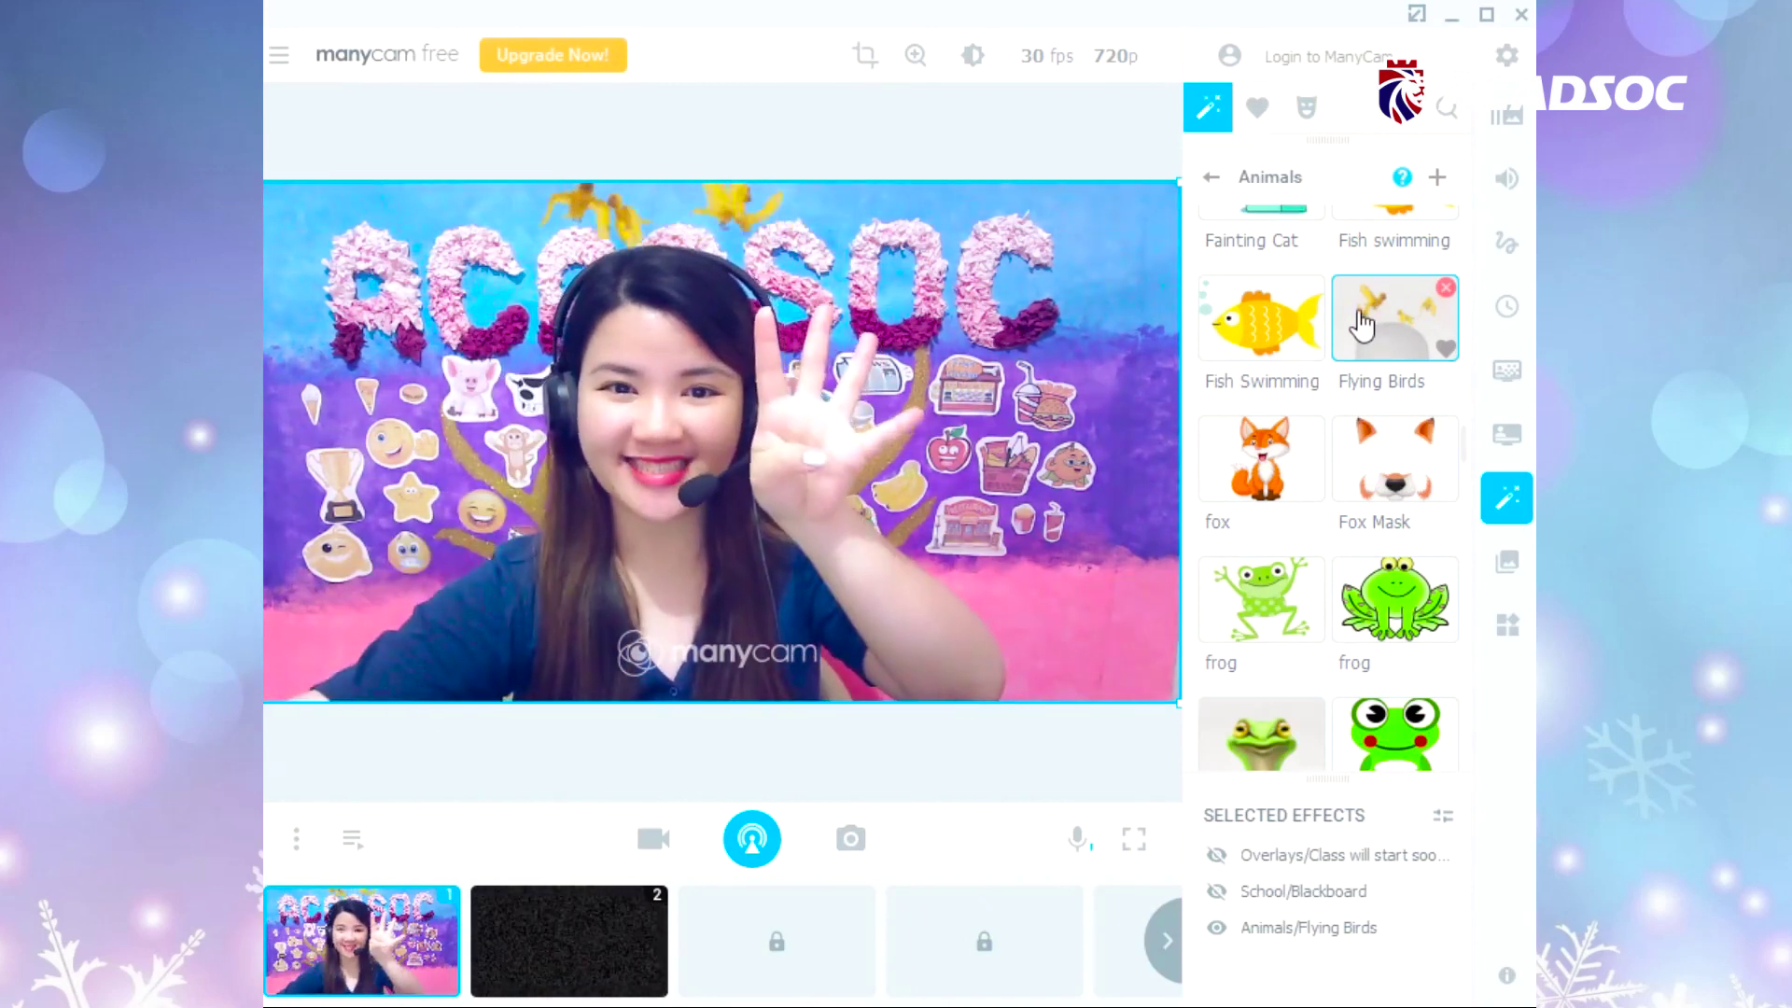
{"action": "left_click", "coordinate": [1361, 327]}
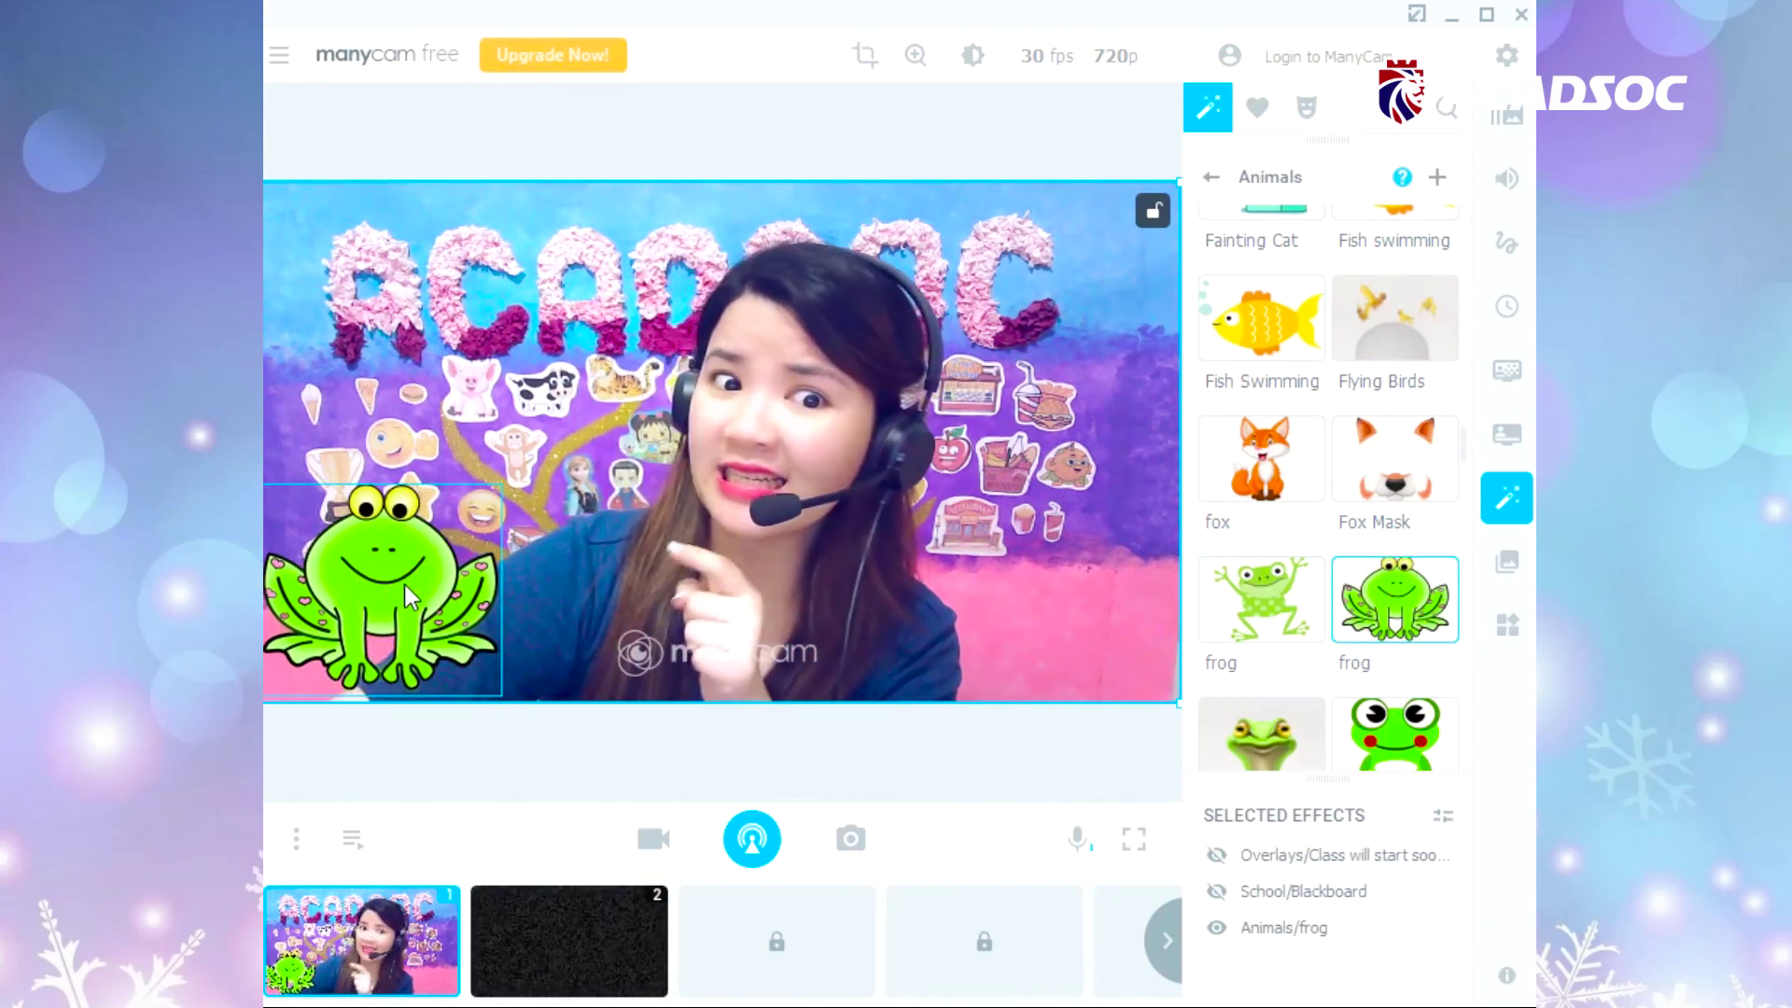
{"action": "left_click_drag", "start_coordinate": [405, 583], "coordinate": [494, 586]}
{"action": "left_click", "coordinate": [1411, 602]}
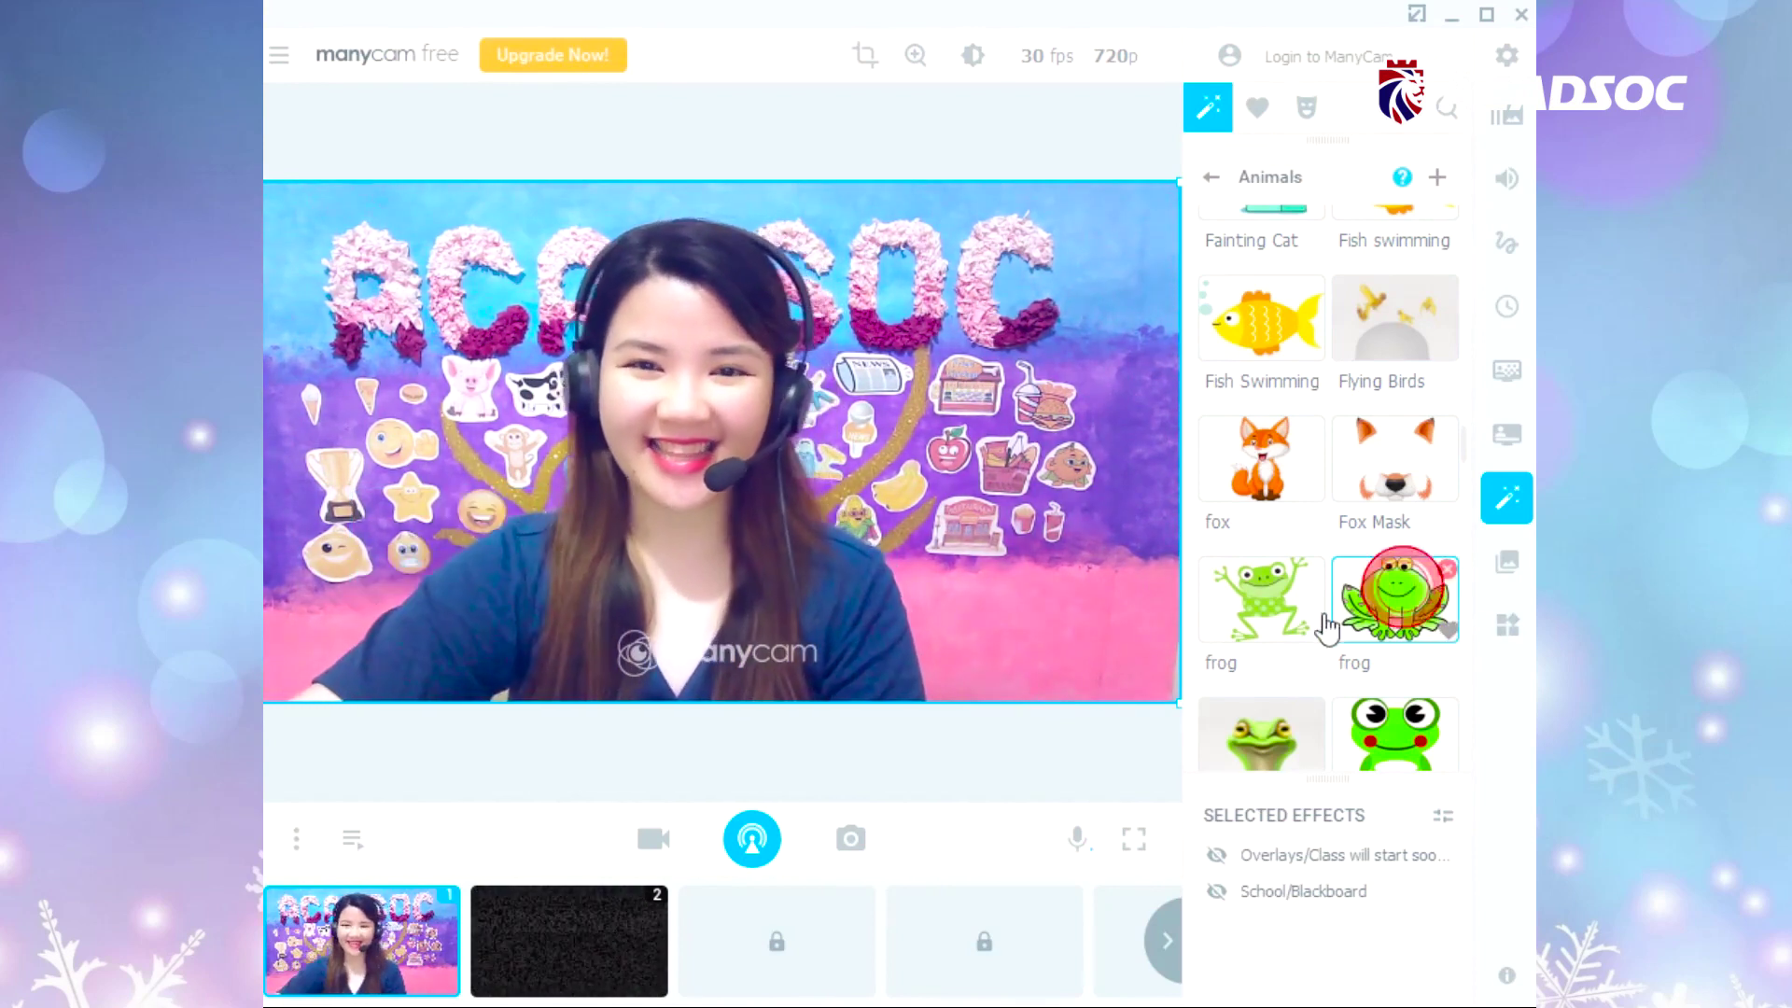
{"action": "scroll", "coordinate": [1329, 583], "scroll_direction": "down", "scroll_amount": 5}
- Put the Grumpy Cat mask on the presenter's face, then take it off
{"action": "left_click", "coordinate": [1405, 466]}
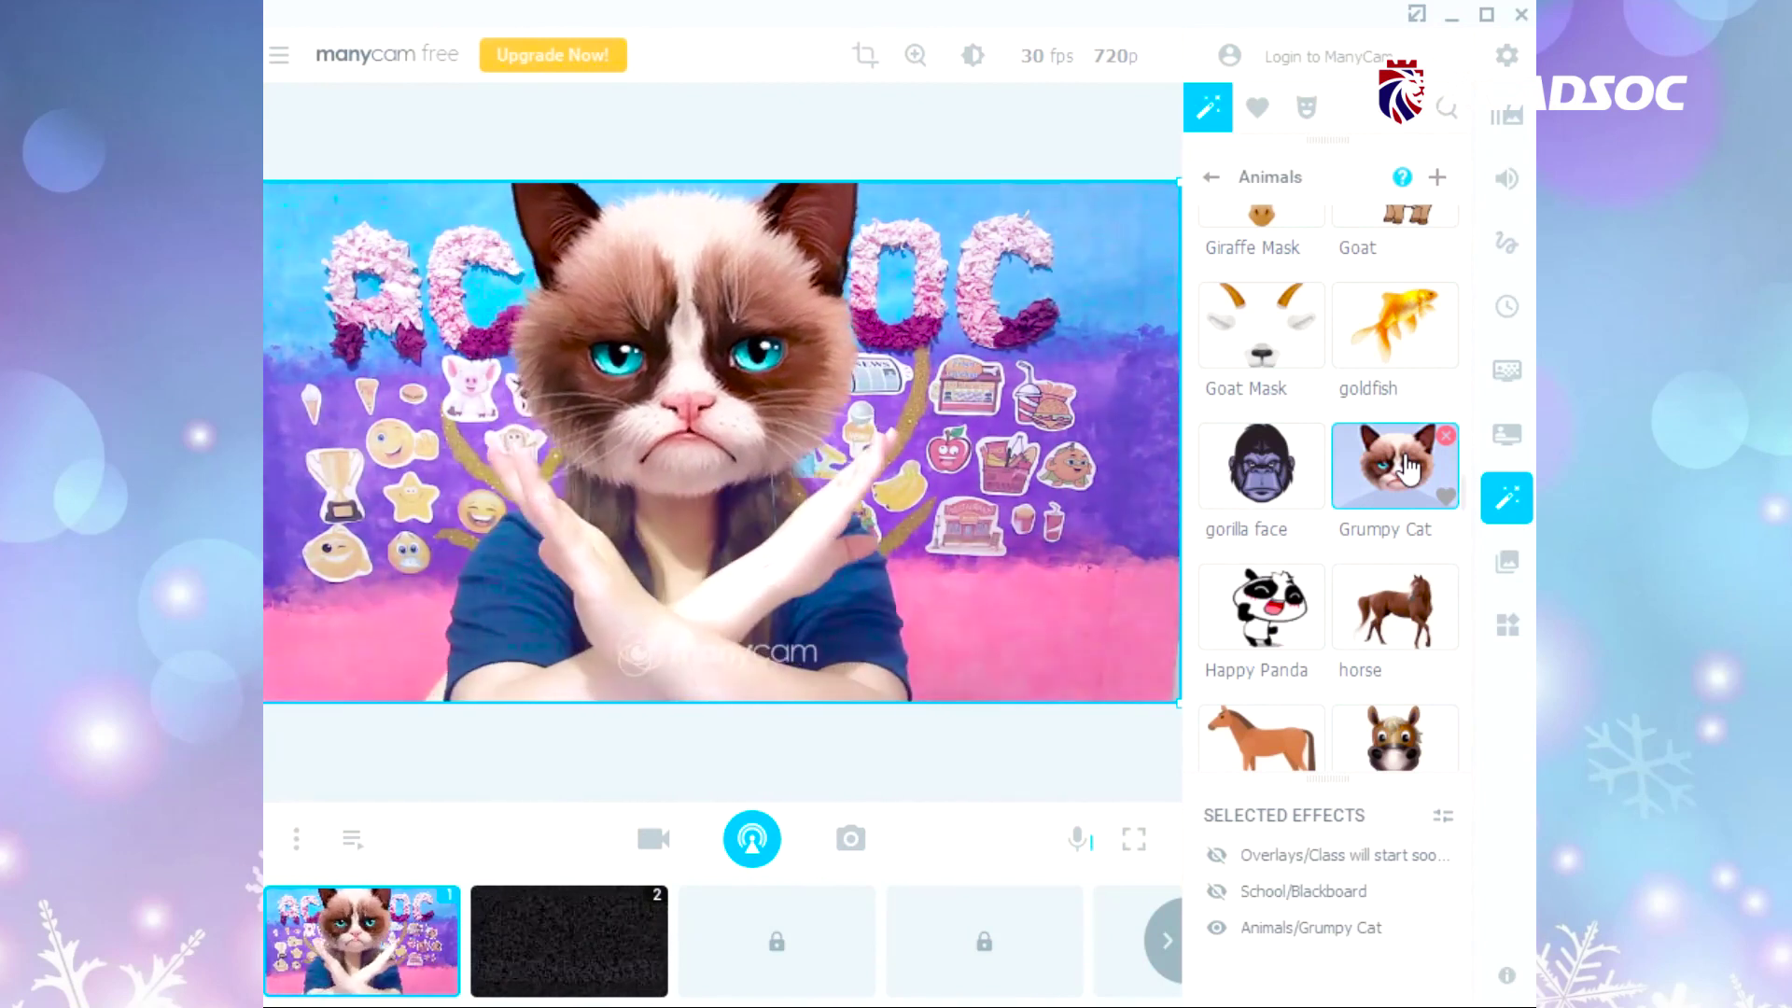
{"action": "left_click", "coordinate": [1408, 466]}
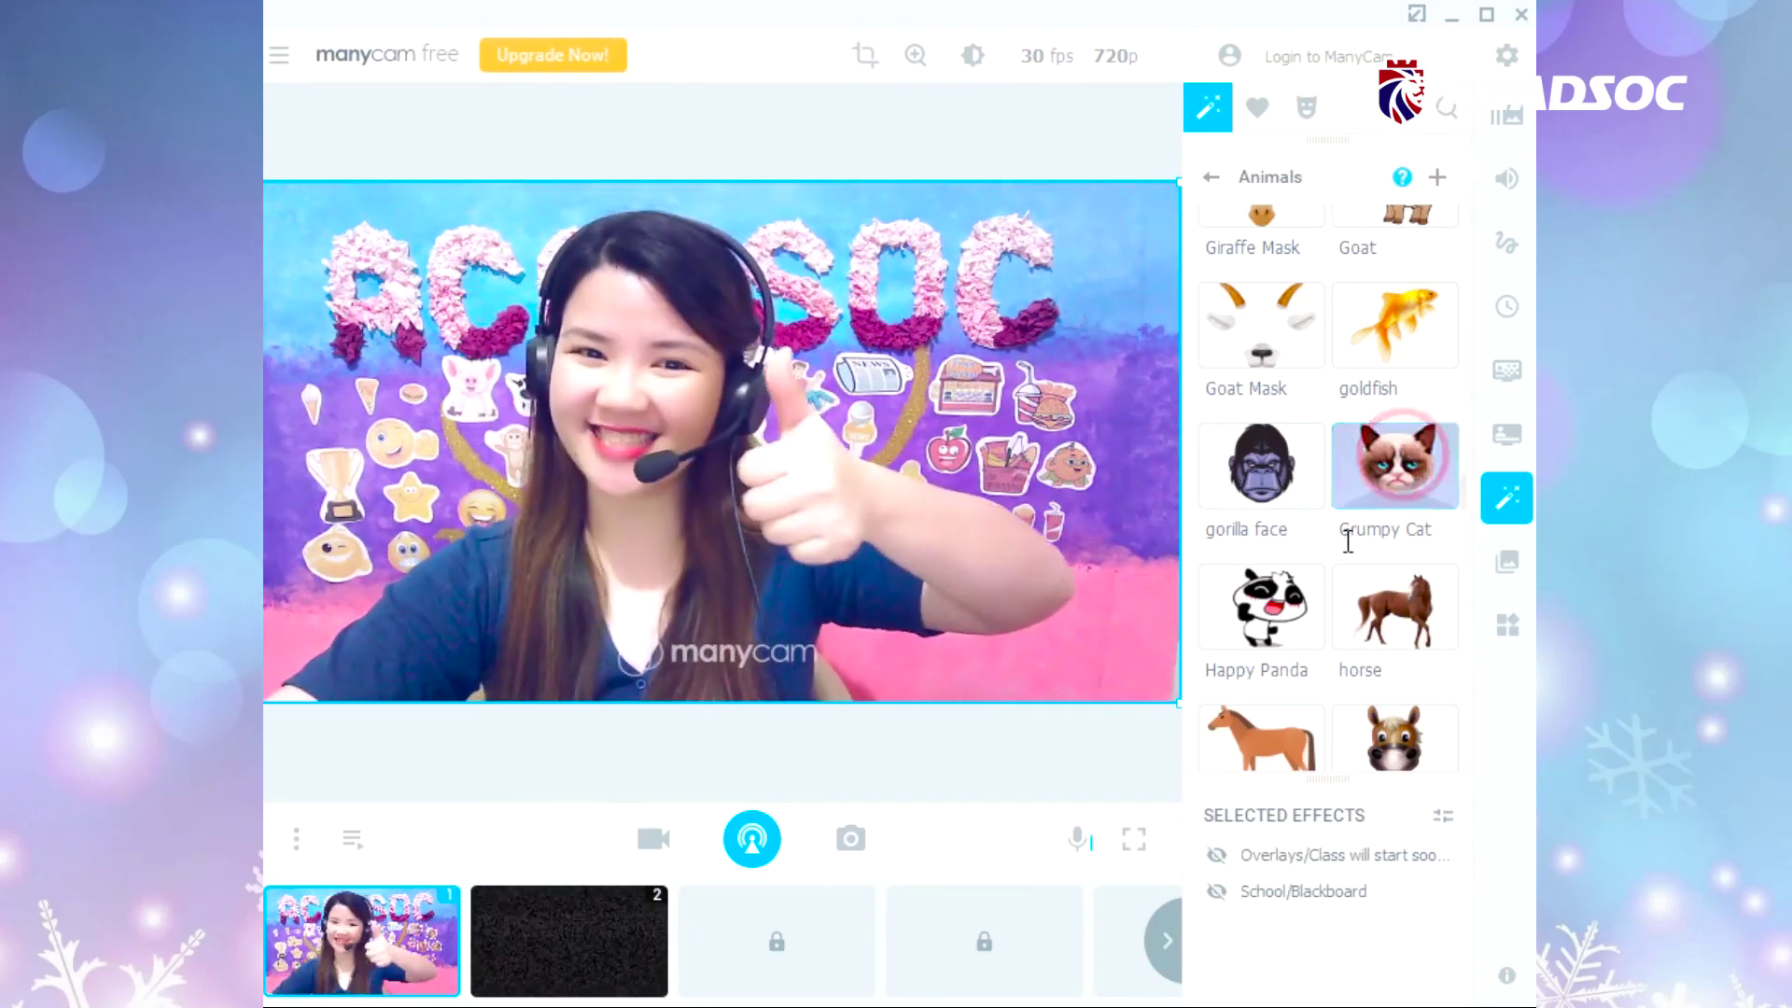
{"action": "scroll", "coordinate": [1391, 504], "scroll_direction": "down", "scroll_amount": 8}
{"action": "scroll", "coordinate": [1378, 533], "scroll_direction": "down", "scroll_amount": 4}
- Preview the Monkey mask and Pig Face, remove Pig Face, and return to the categories
{"action": "left_click", "coordinate": [1271, 512]}
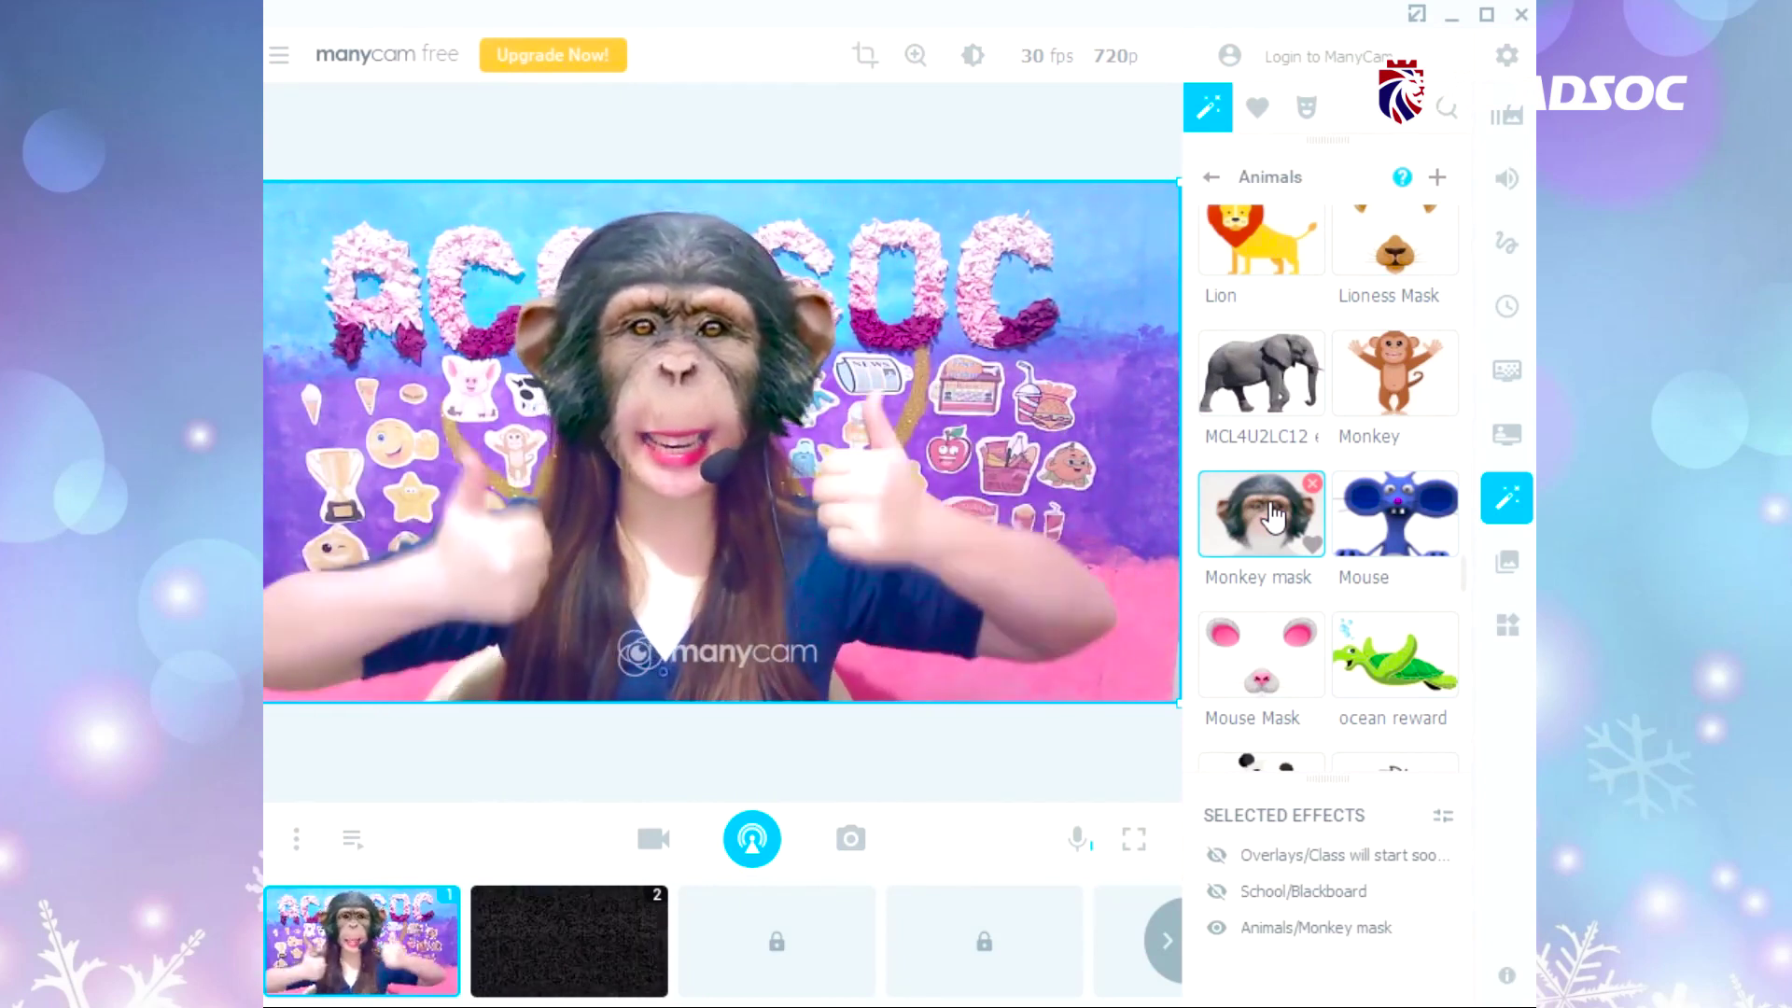
{"action": "scroll", "coordinate": [1255, 518], "scroll_direction": "down", "scroll_amount": 4}
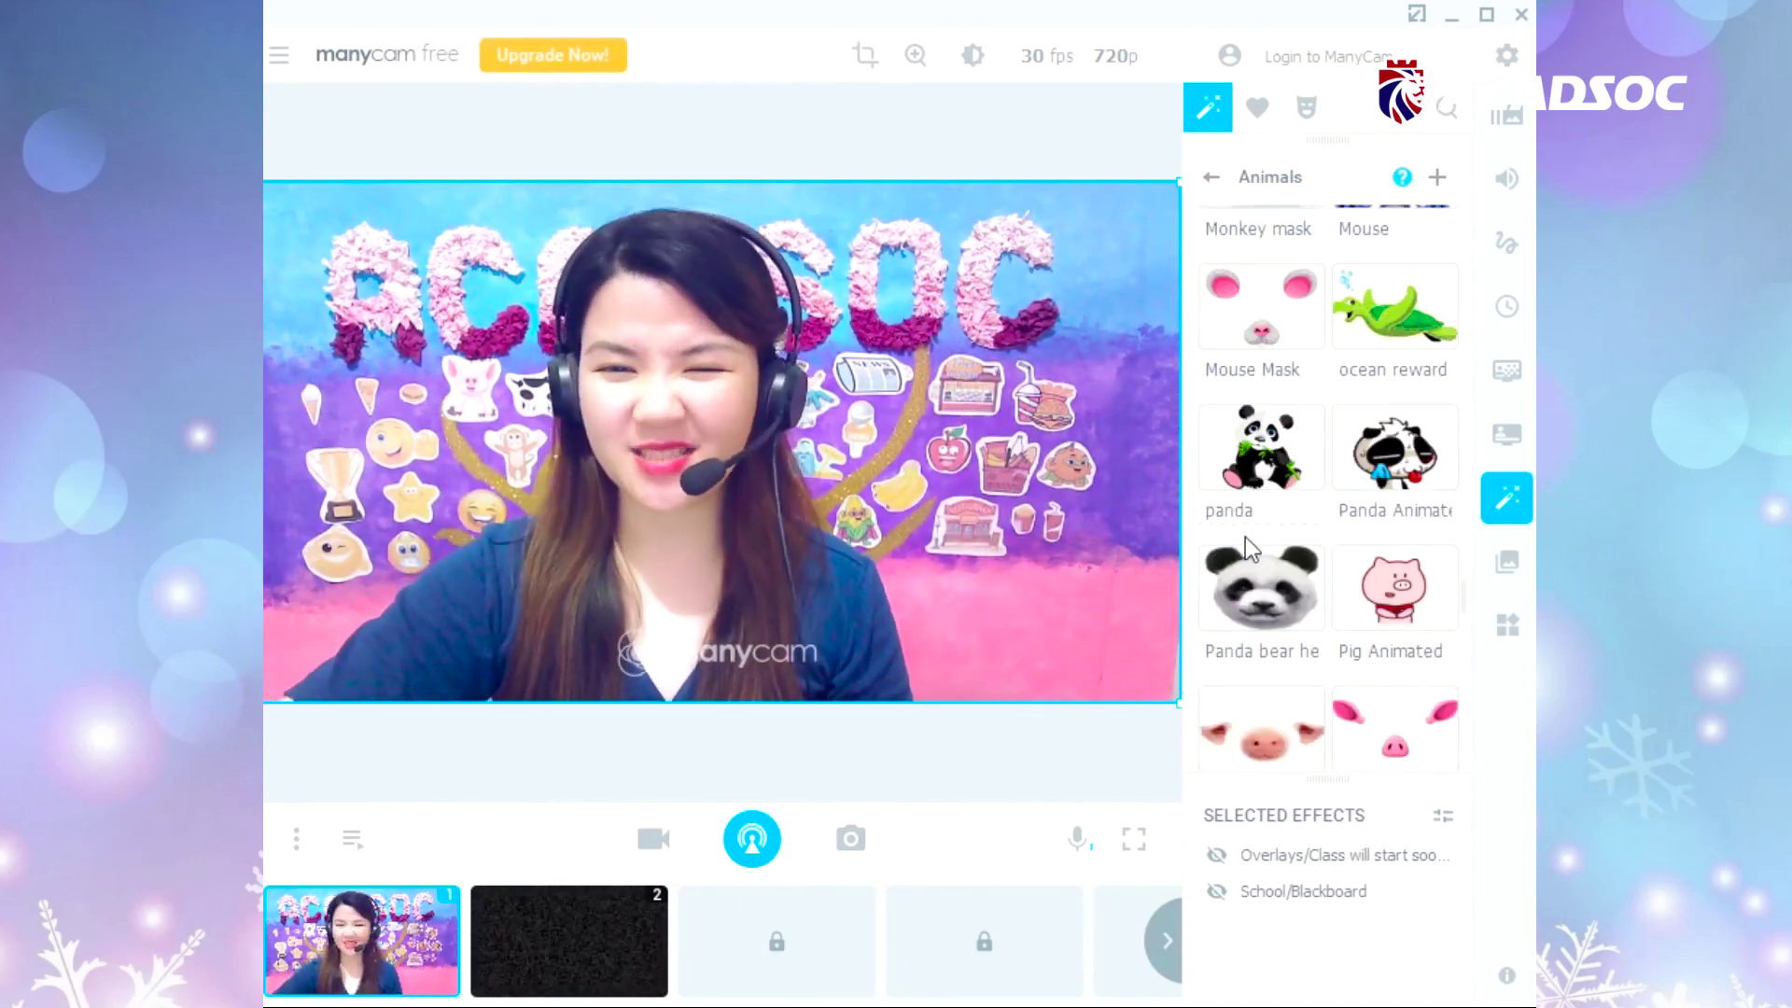
{"action": "scroll", "coordinate": [1246, 537], "scroll_direction": "down", "scroll_amount": 2}
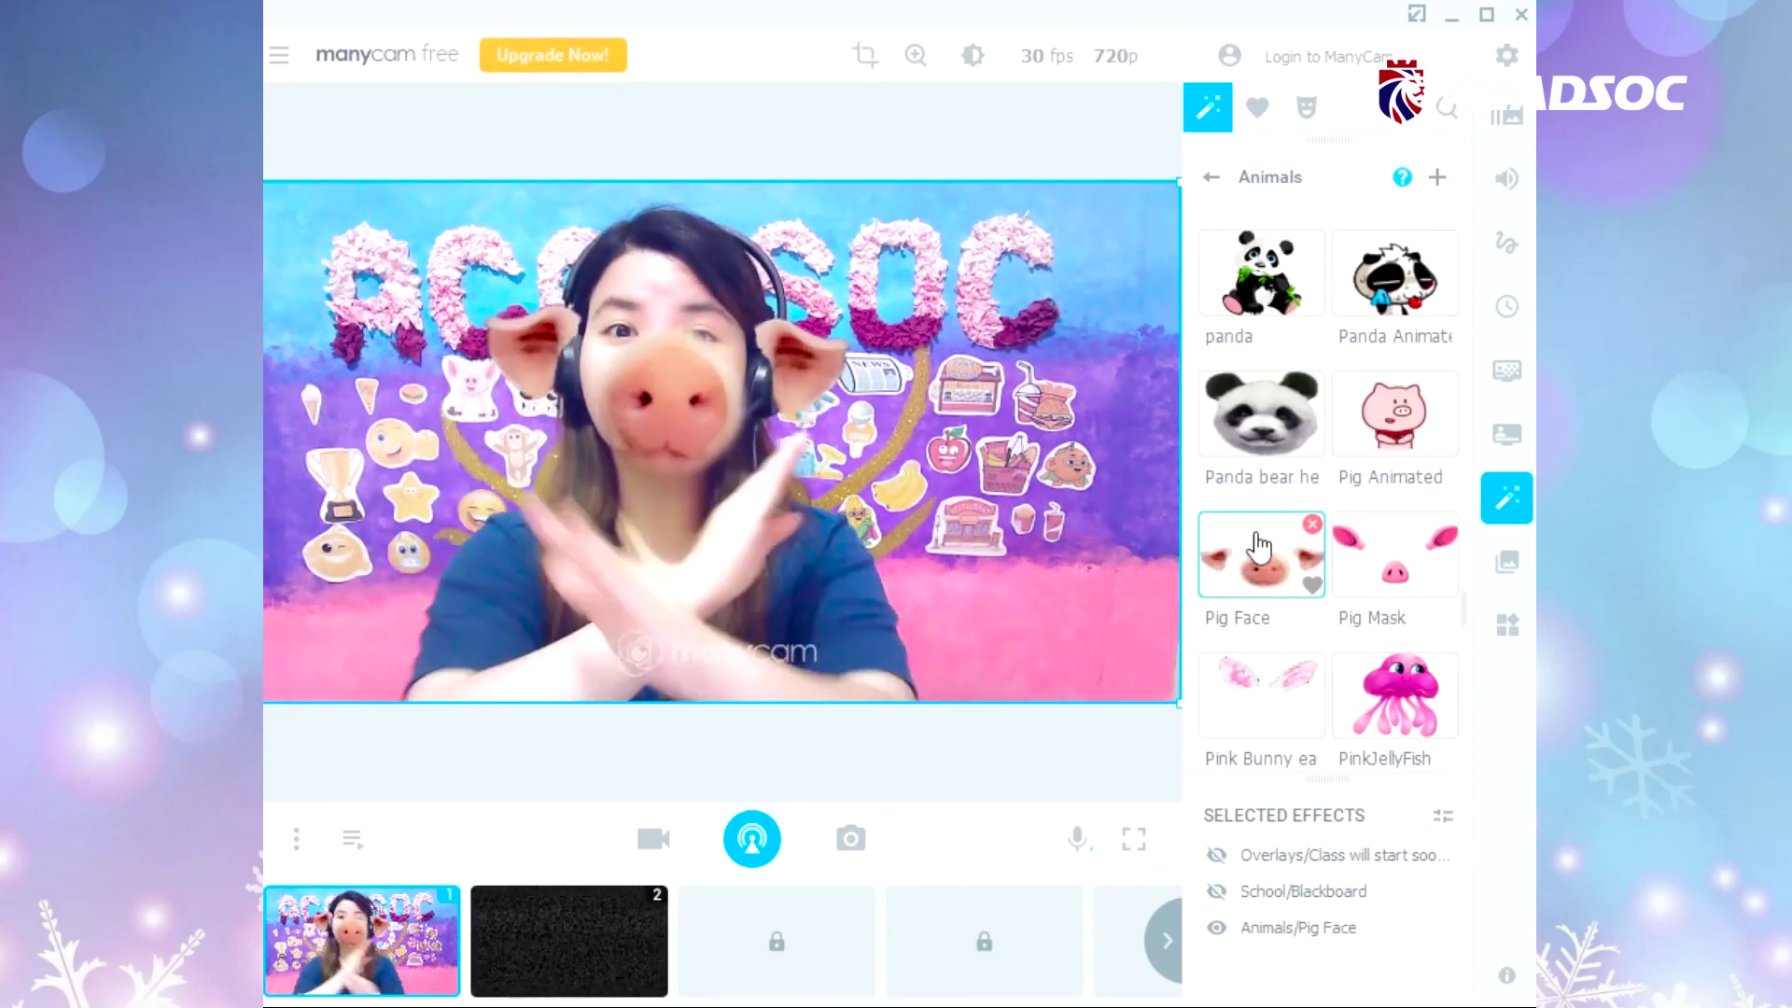
{"action": "left_click", "coordinate": [1259, 546]}
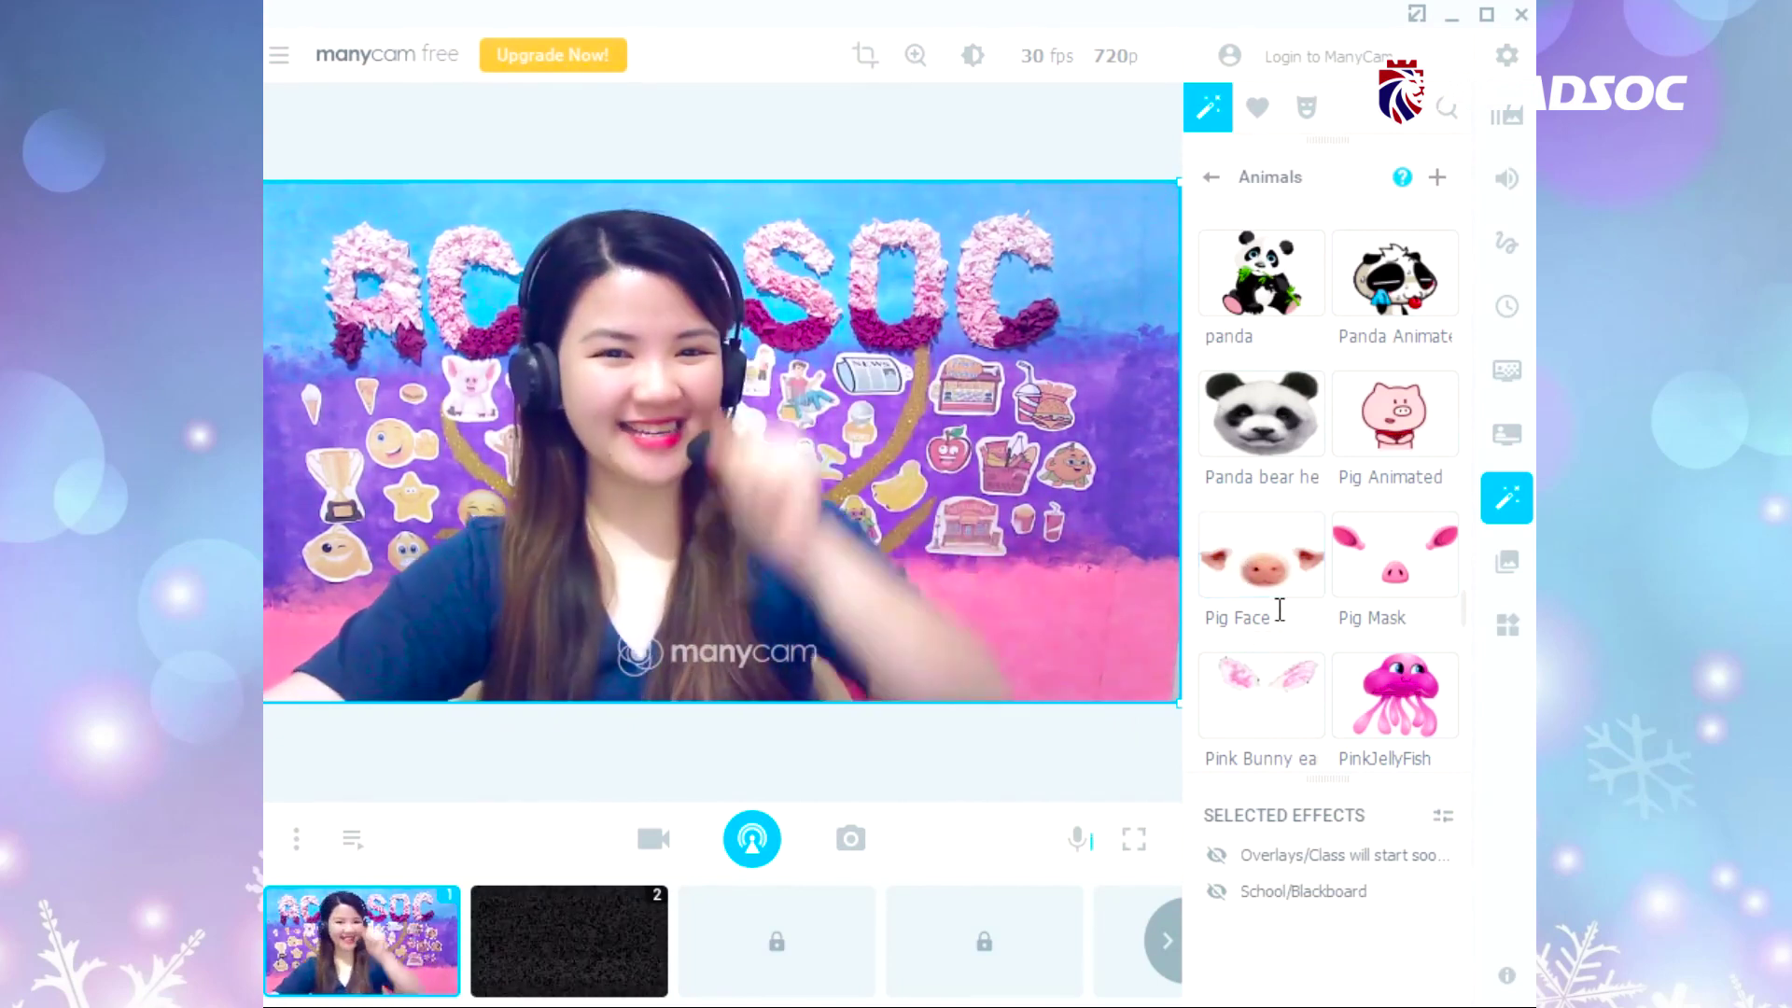
{"action": "scroll", "coordinate": [1269, 527], "scroll_direction": "down", "scroll_amount": 3}
{"action": "scroll", "coordinate": [1274, 534], "scroll_direction": "down", "scroll_amount": 2}
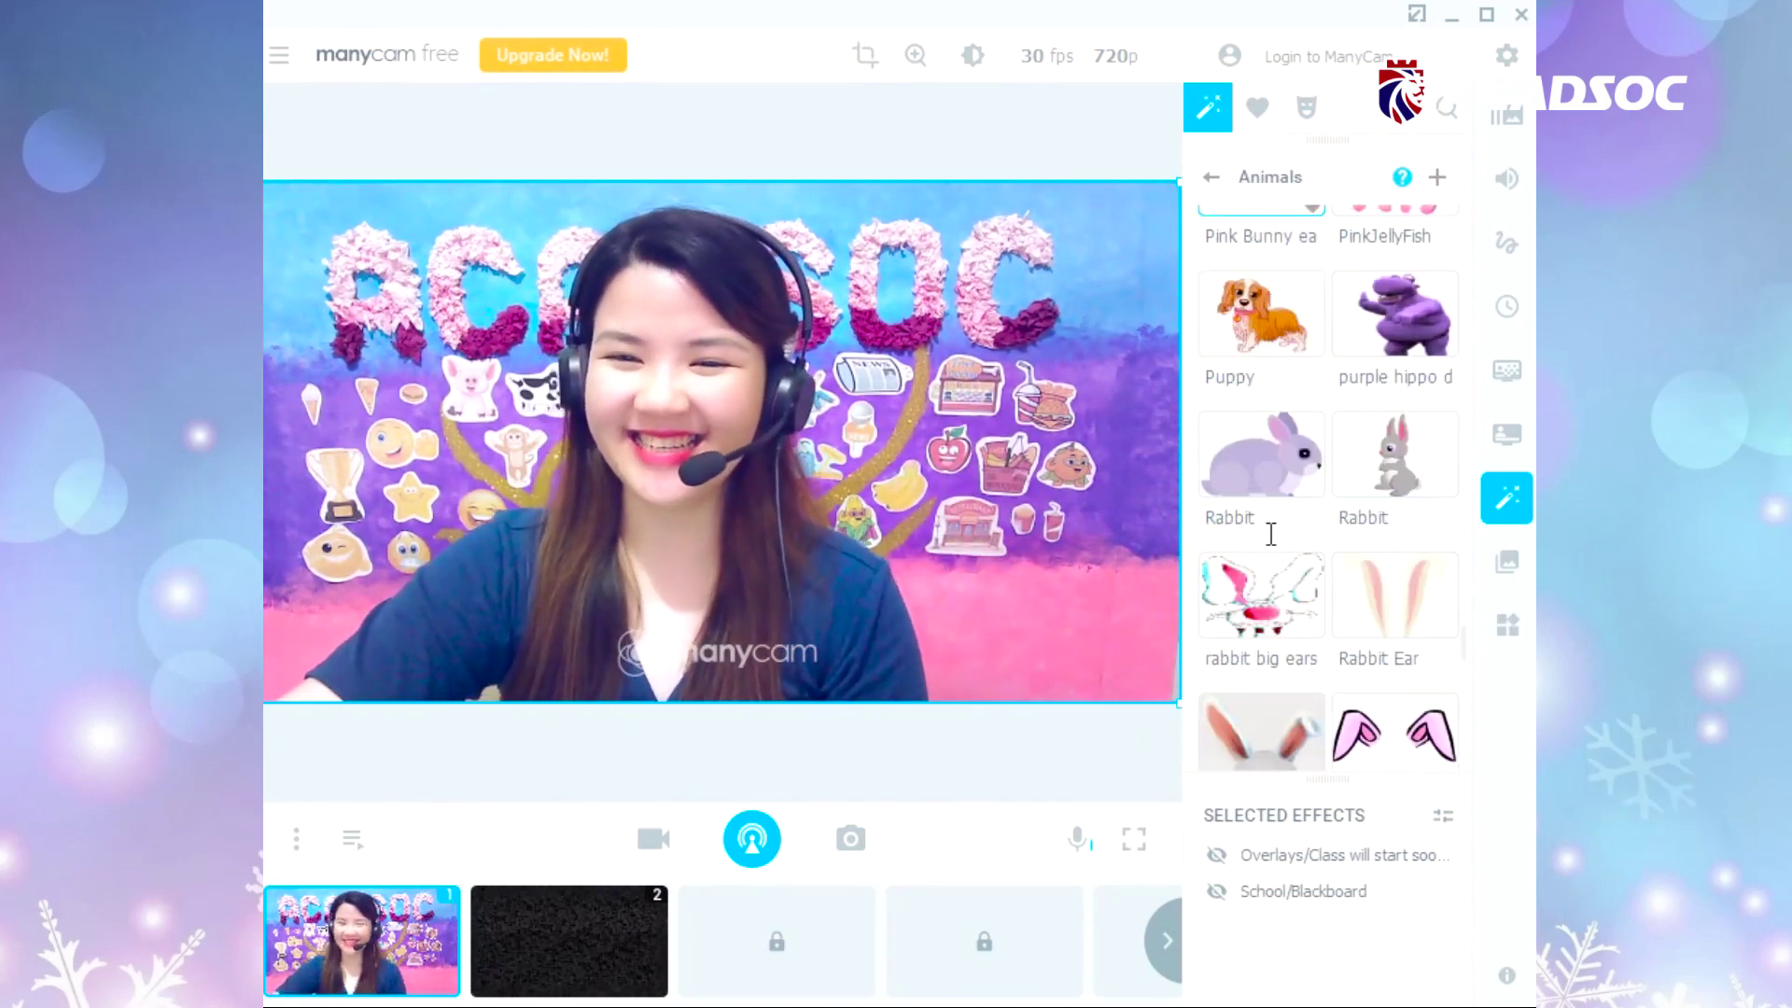
{"action": "left_click", "coordinate": [1218, 181]}
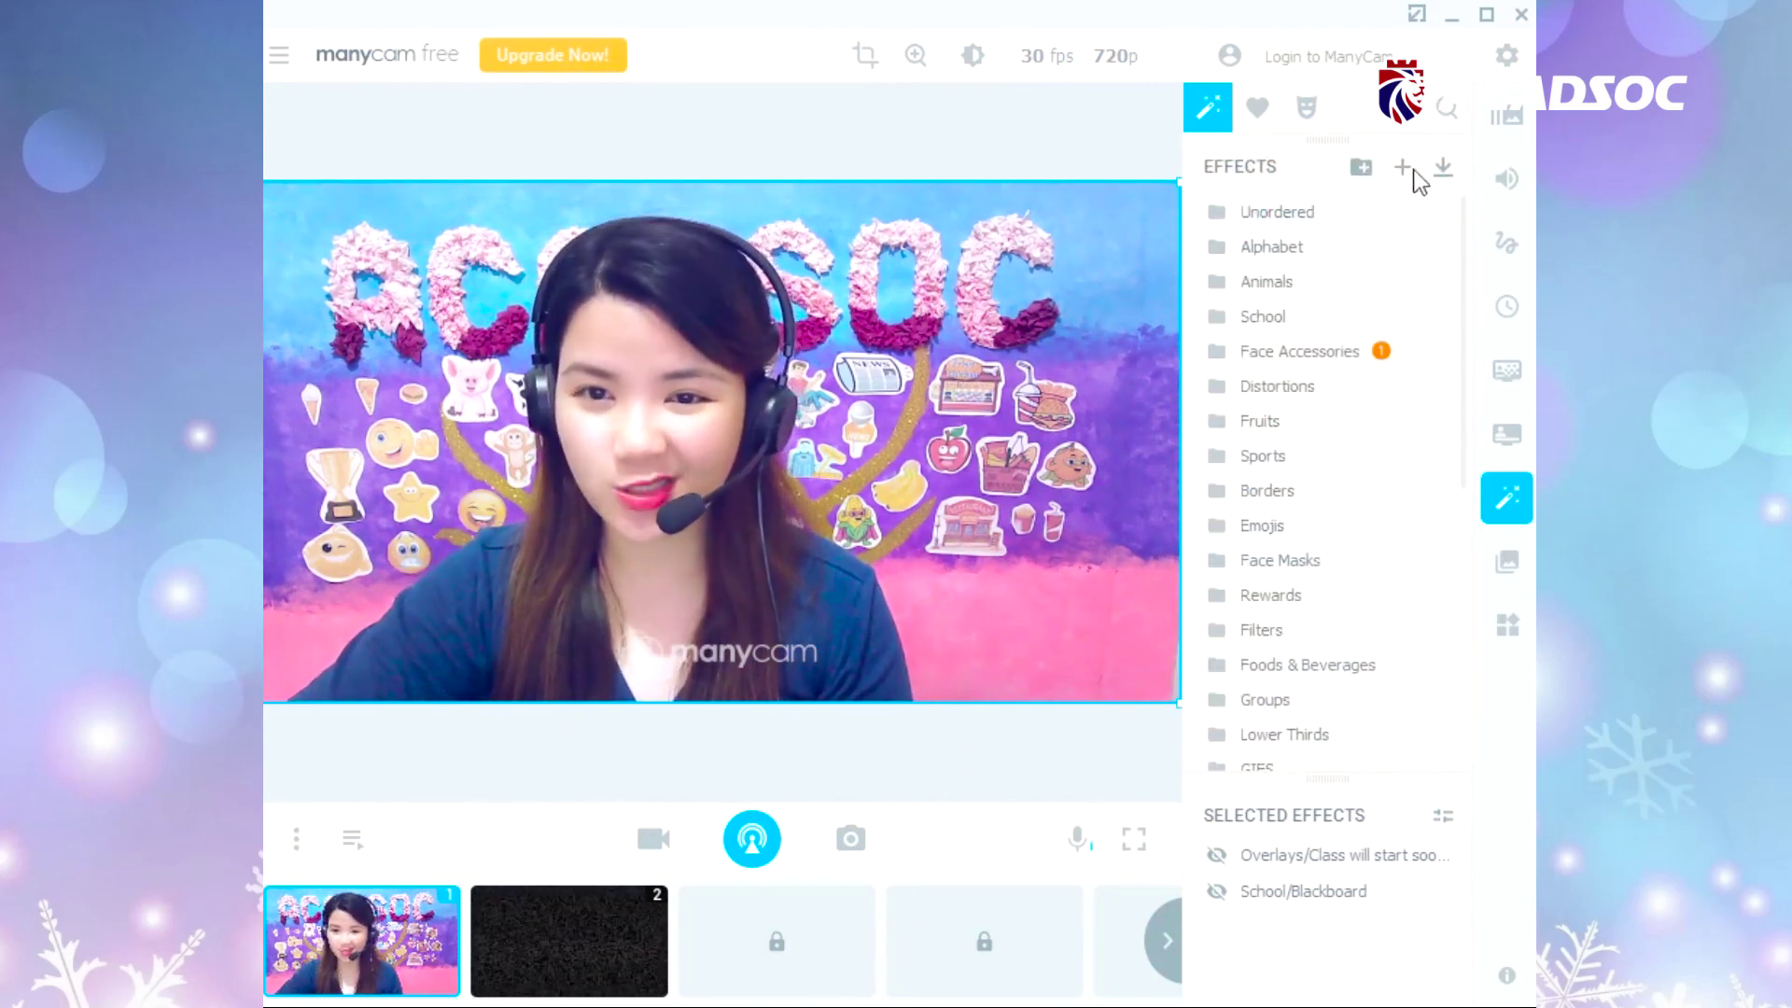
- Apply the Blackboard overlay from the School folder over the webcam preview
{"action": "left_click", "coordinate": [1282, 317]}
{"action": "scroll", "coordinate": [1328, 485], "scroll_direction": "down", "scroll_amount": 10}
{"action": "scroll", "coordinate": [1329, 486], "scroll_direction": "up", "scroll_amount": 8}
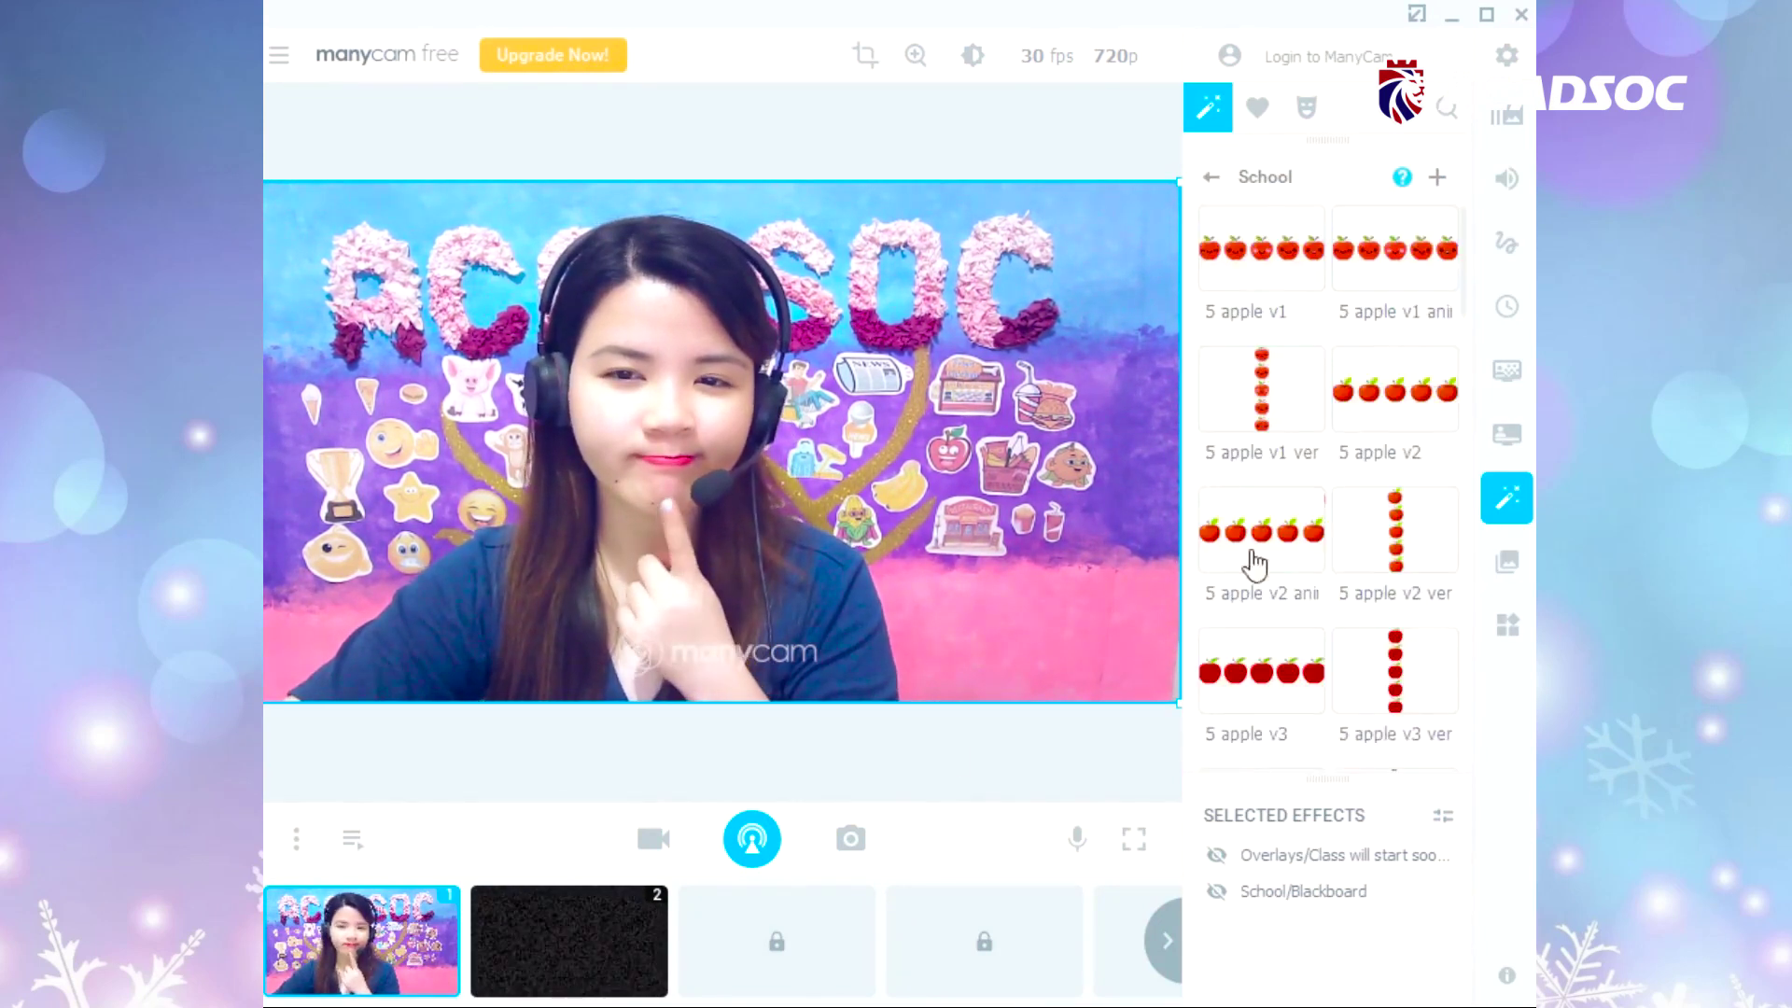
{"action": "left_click", "coordinate": [1211, 590]}
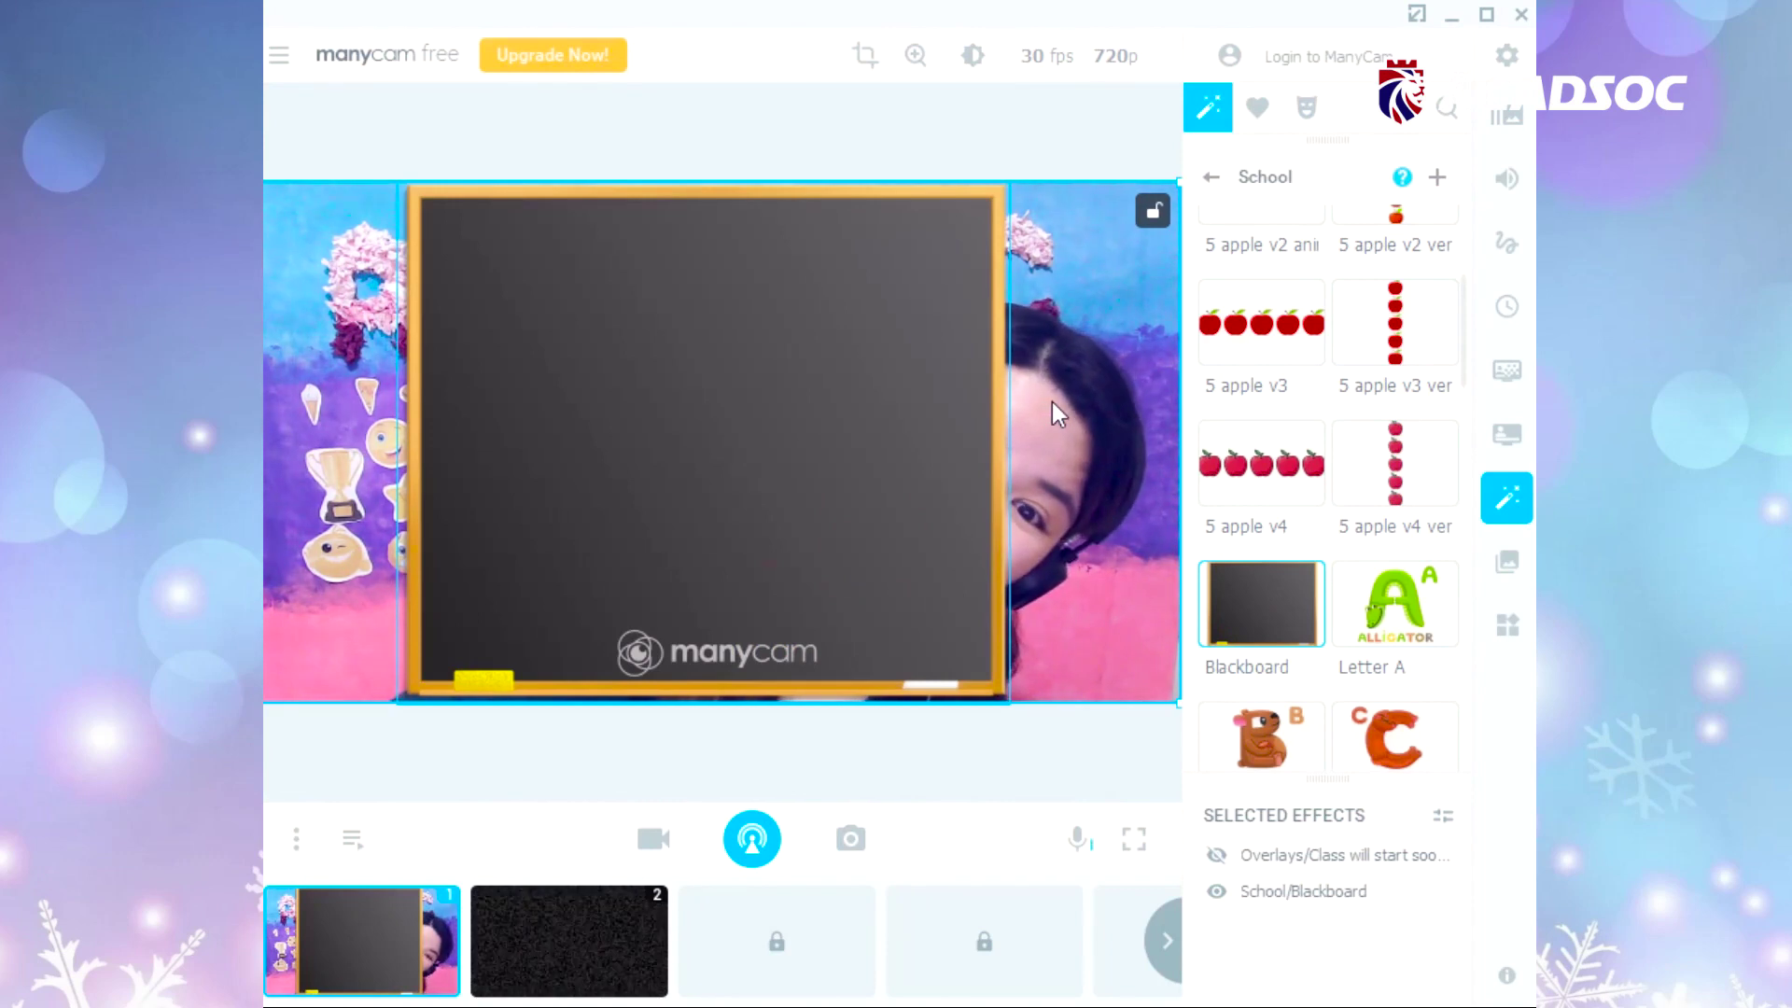
- In the favourite effects, remove the Blackboard overlay and turn off the Squeese distortion
{"action": "left_click", "coordinate": [1210, 177]}
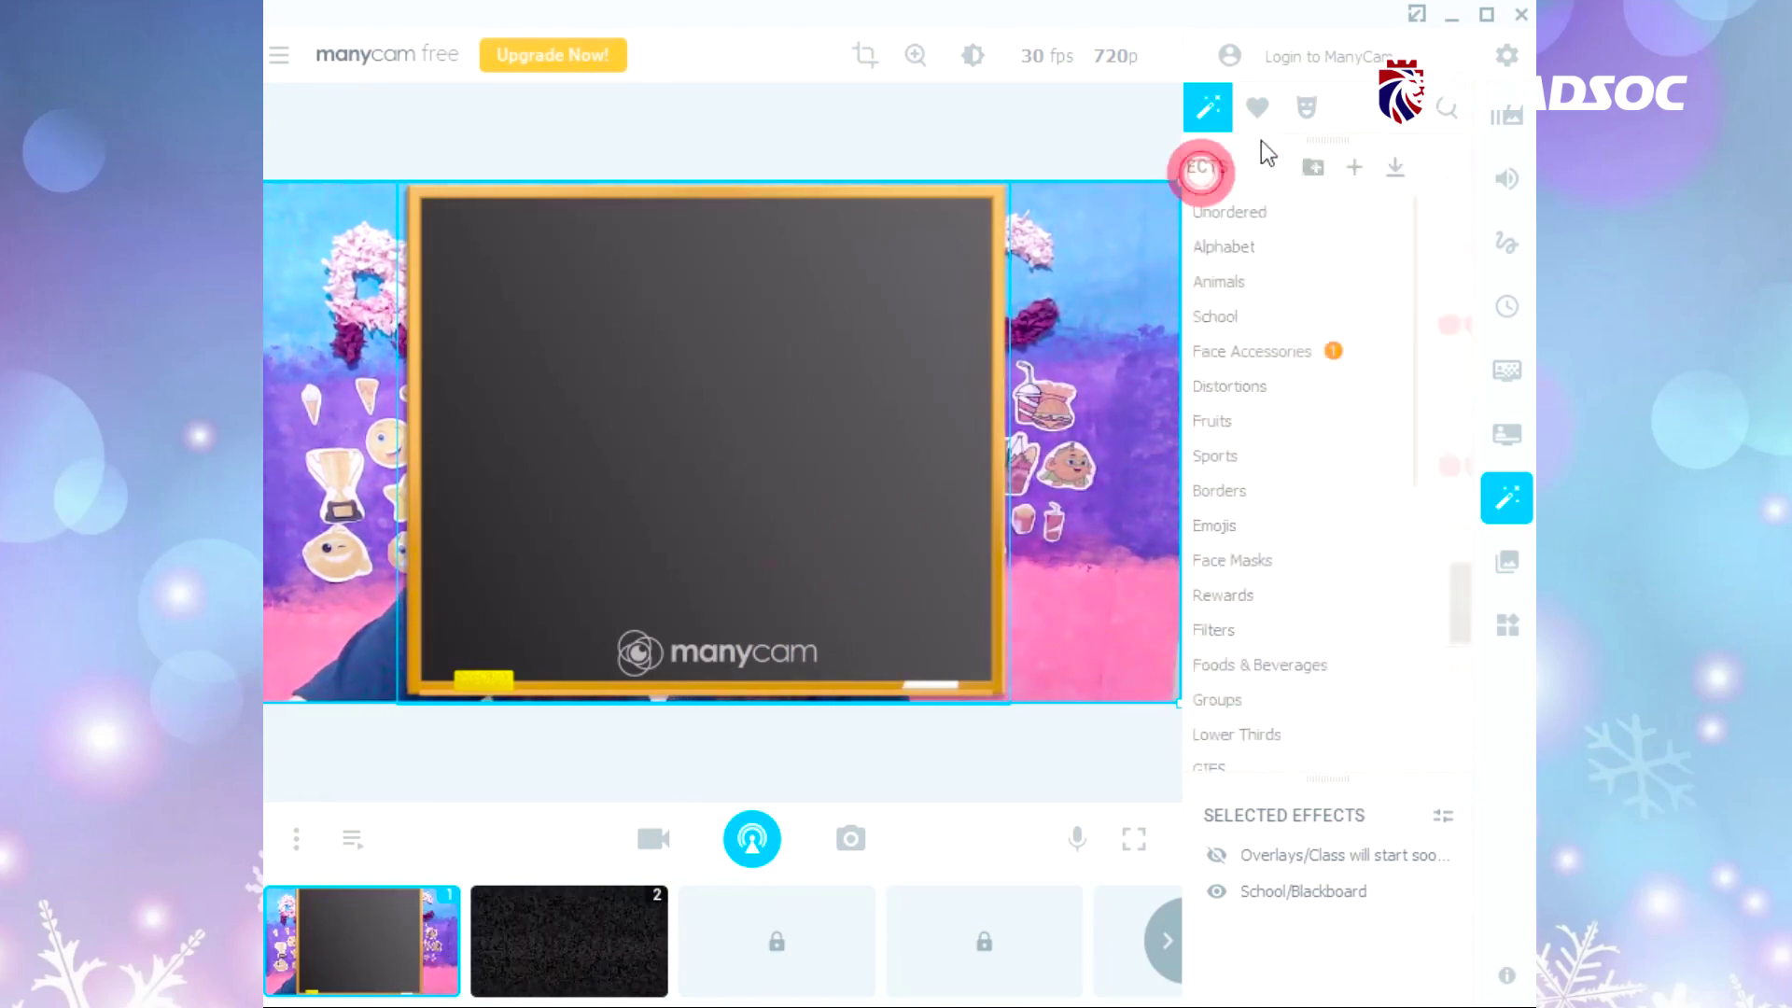
{"action": "left_click", "coordinate": [1257, 108]}
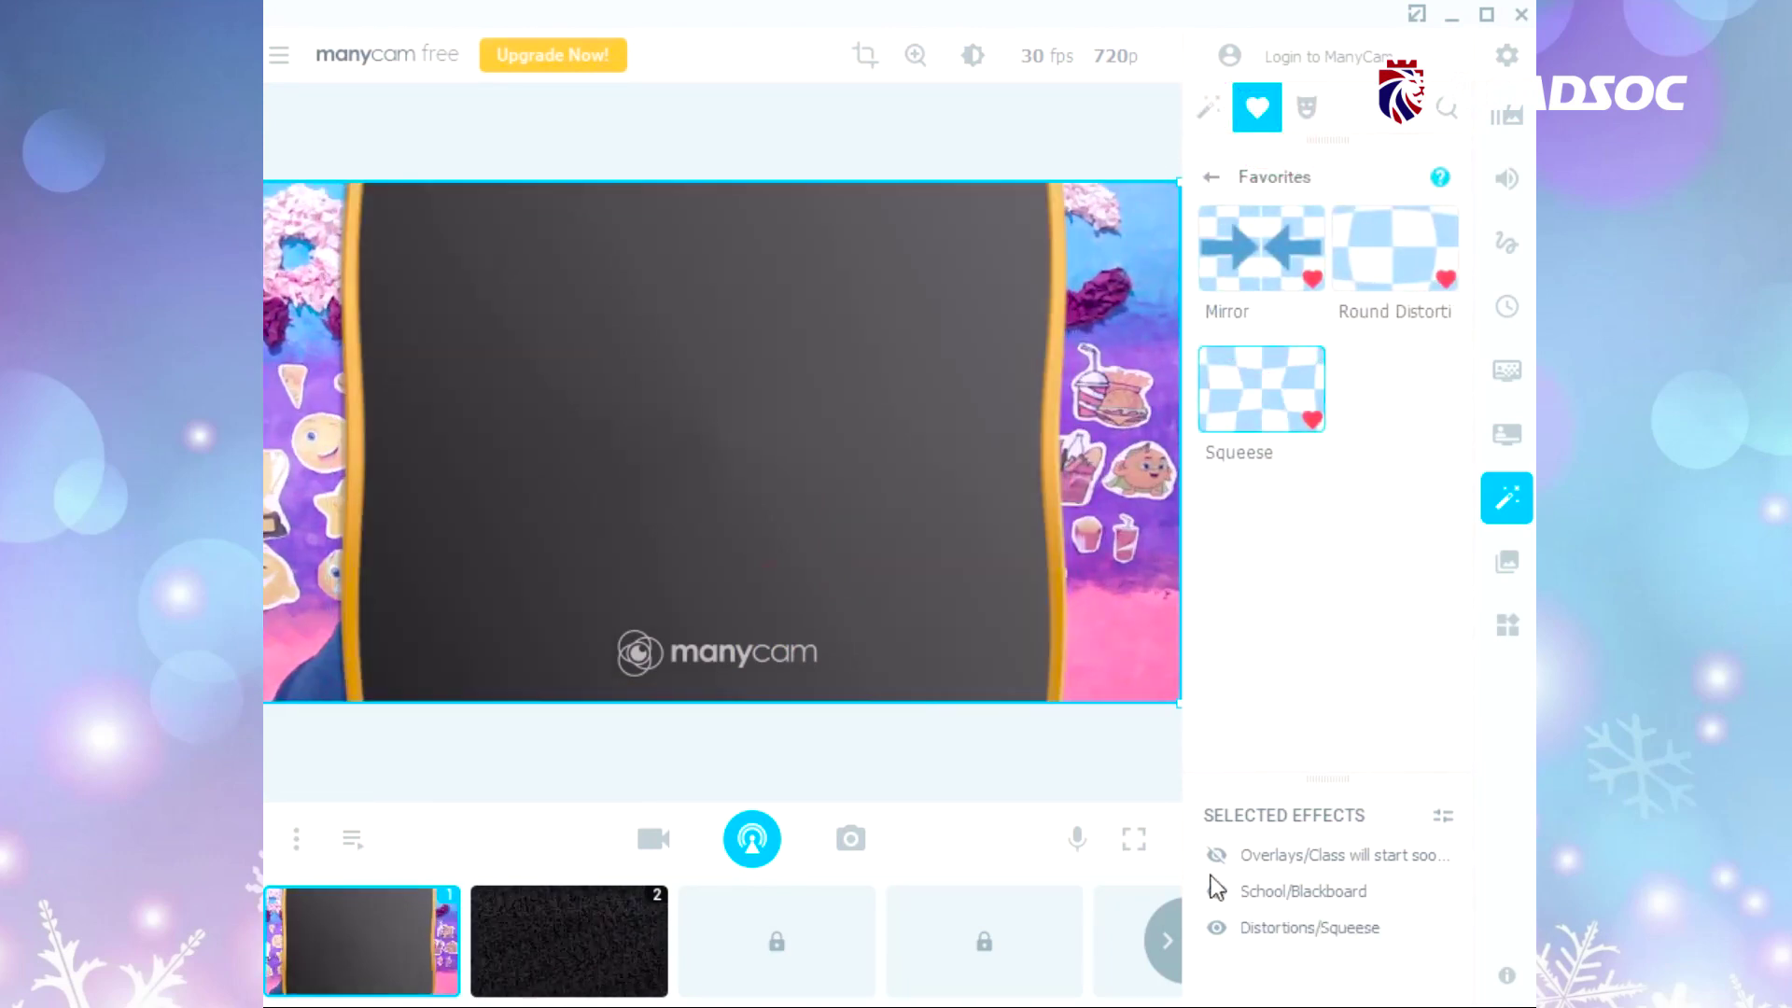
{"action": "left_click", "coordinate": [1442, 892]}
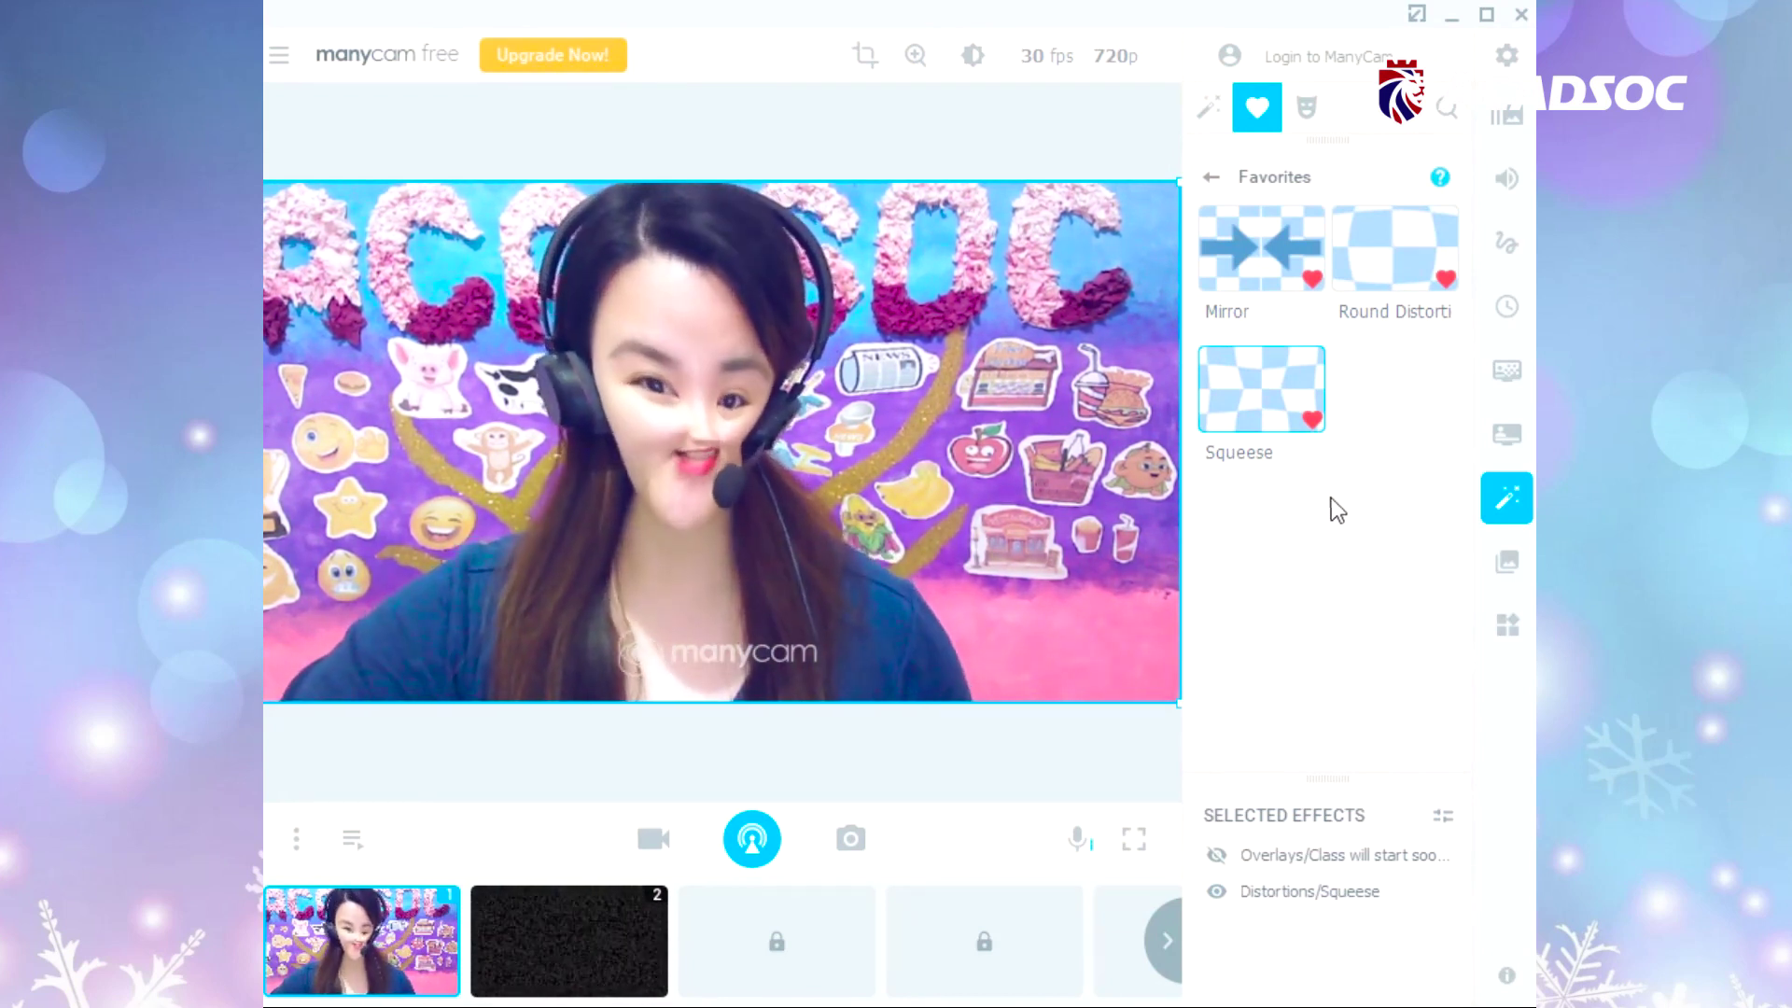
{"action": "left_click", "coordinate": [1263, 369]}
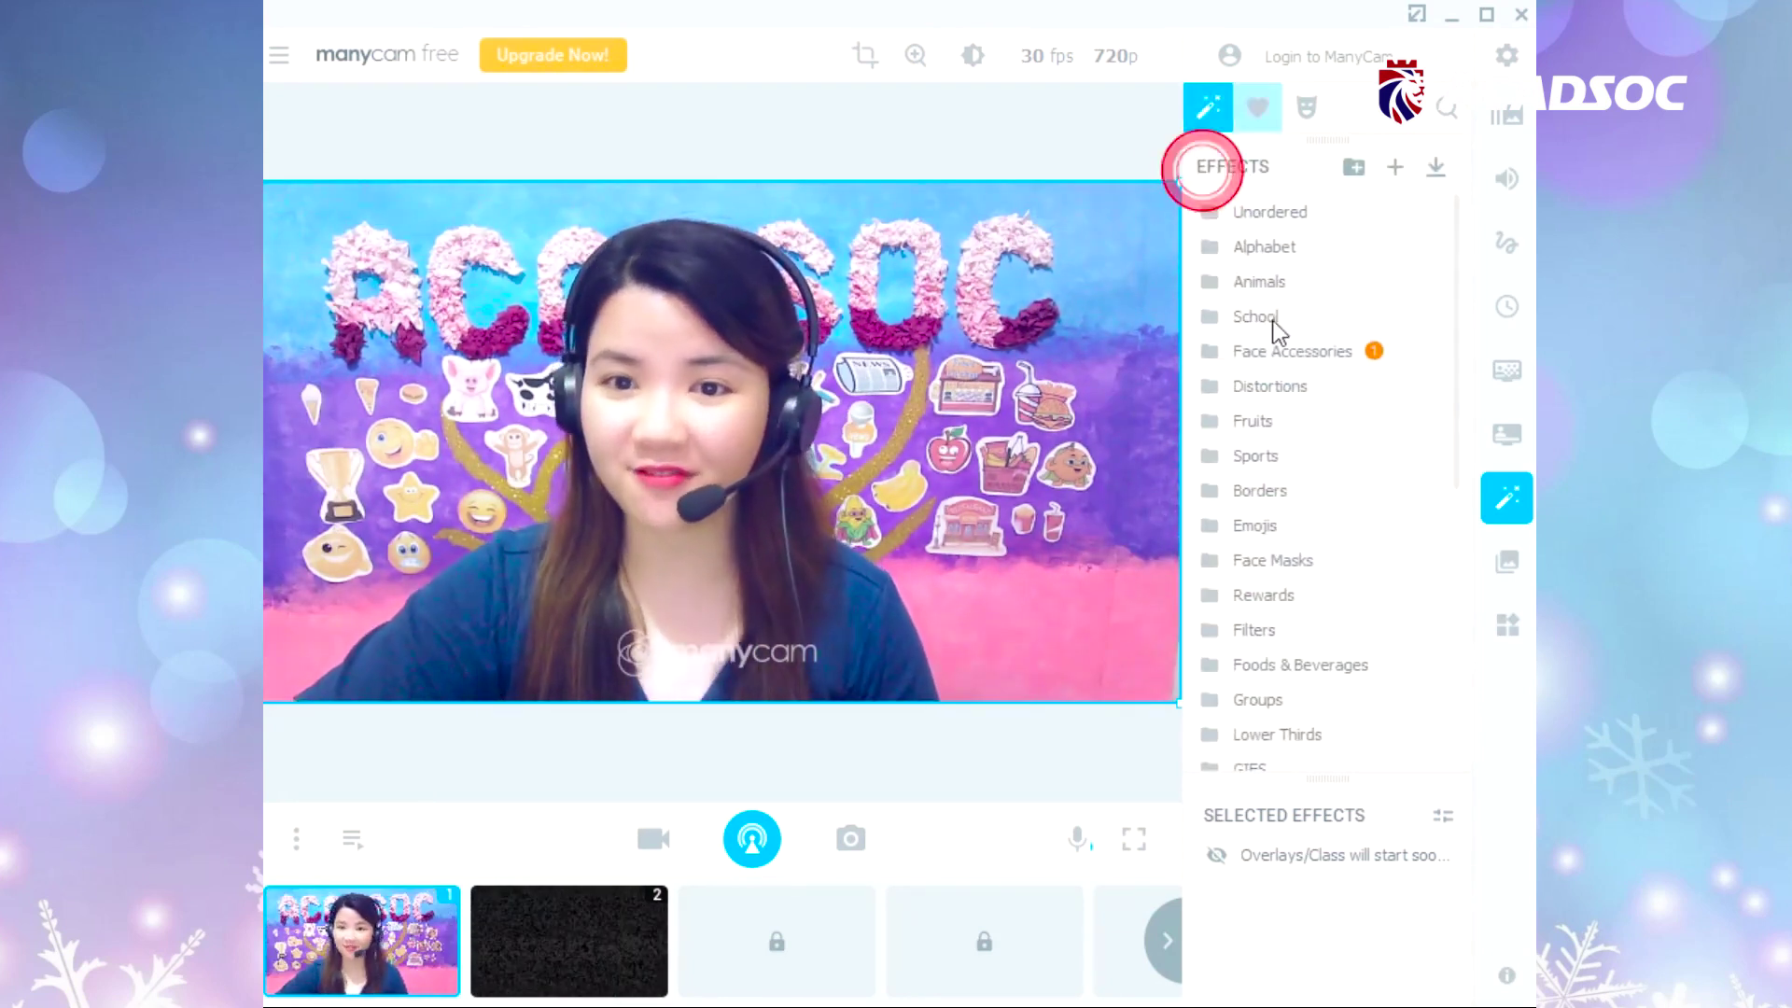
- In Distortions, turn off Shrink, then apply and remove the Mirror distortion
{"action": "left_click", "coordinate": [1288, 387]}
{"action": "scroll", "coordinate": [1381, 672], "scroll_direction": "down", "scroll_amount": 4}
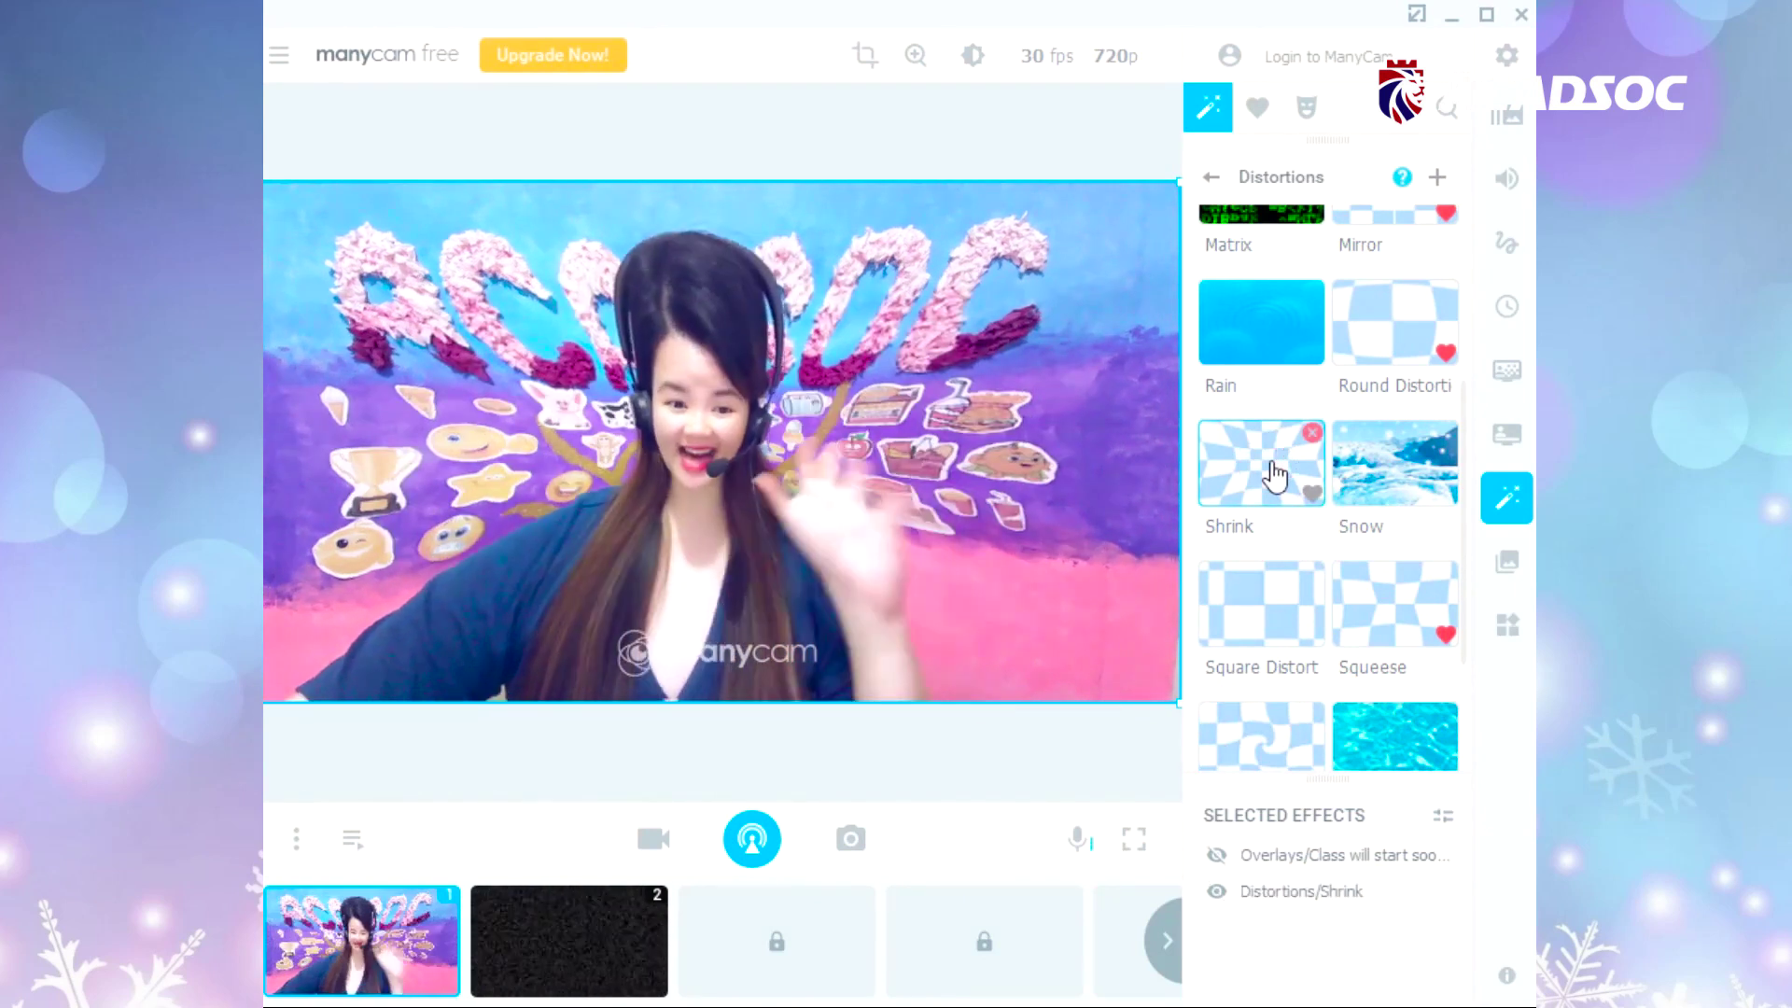
{"action": "left_click", "coordinate": [1271, 467]}
{"action": "scroll", "coordinate": [1251, 481], "scroll_direction": "up", "scroll_amount": 3}
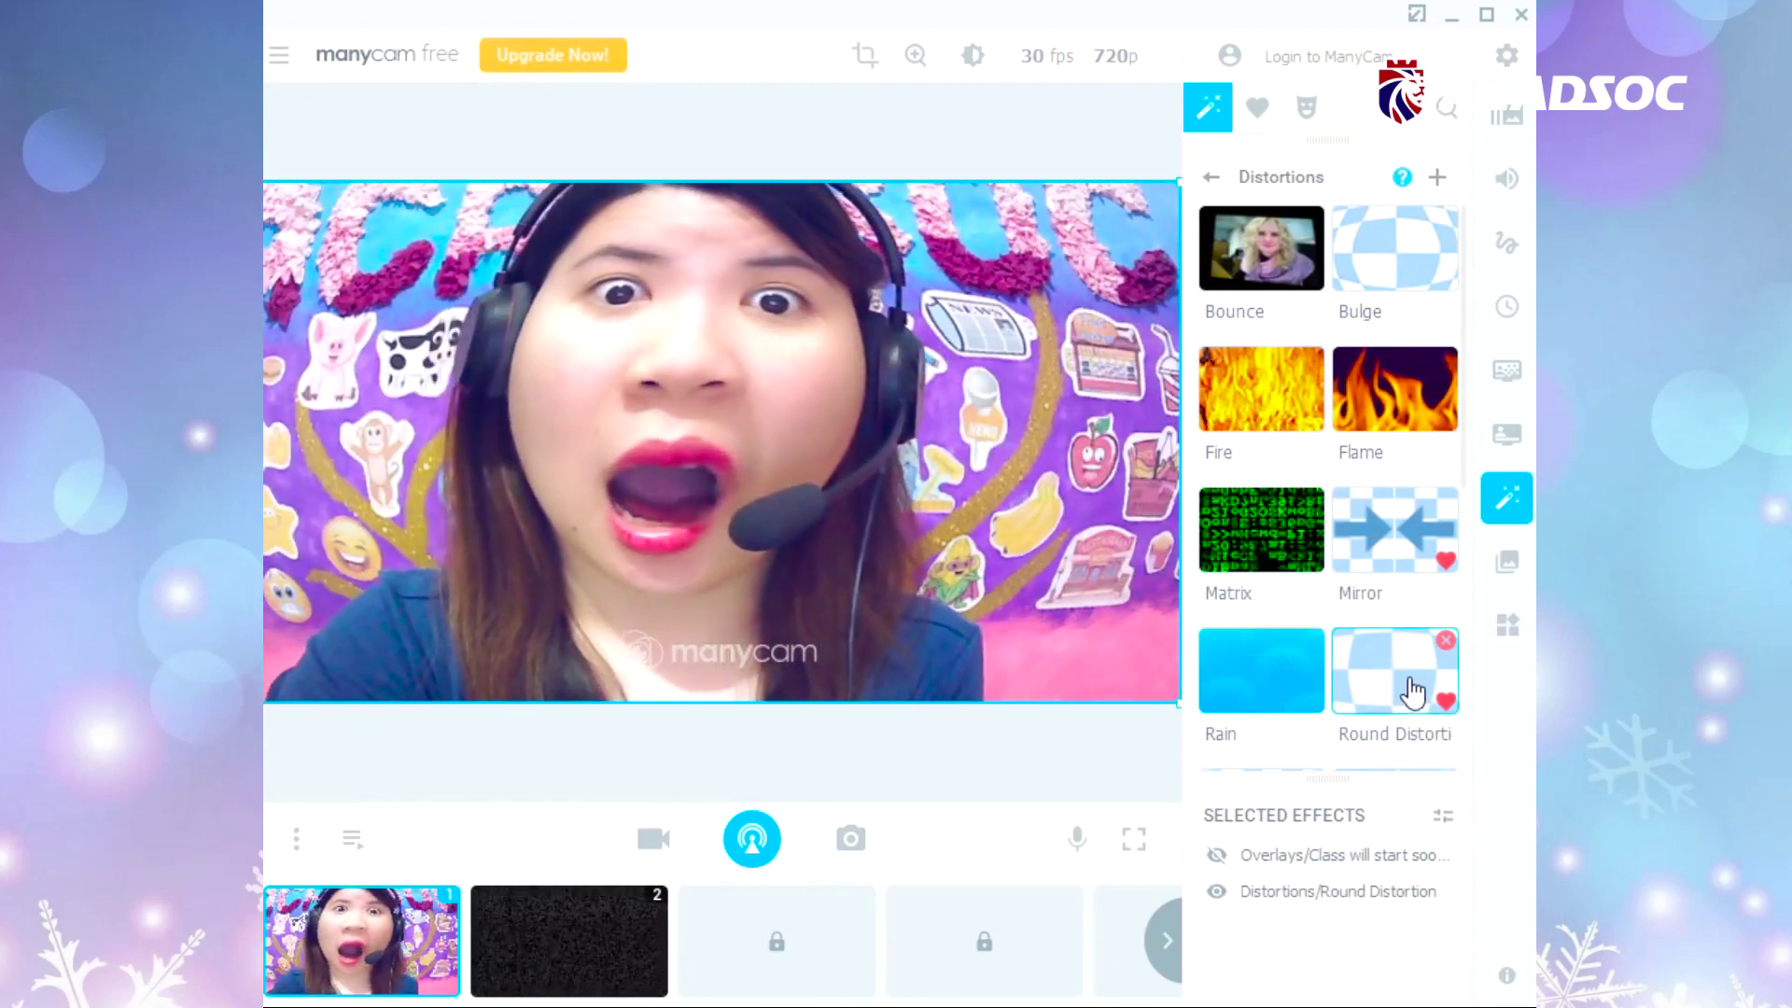
{"action": "left_click", "coordinate": [1372, 509]}
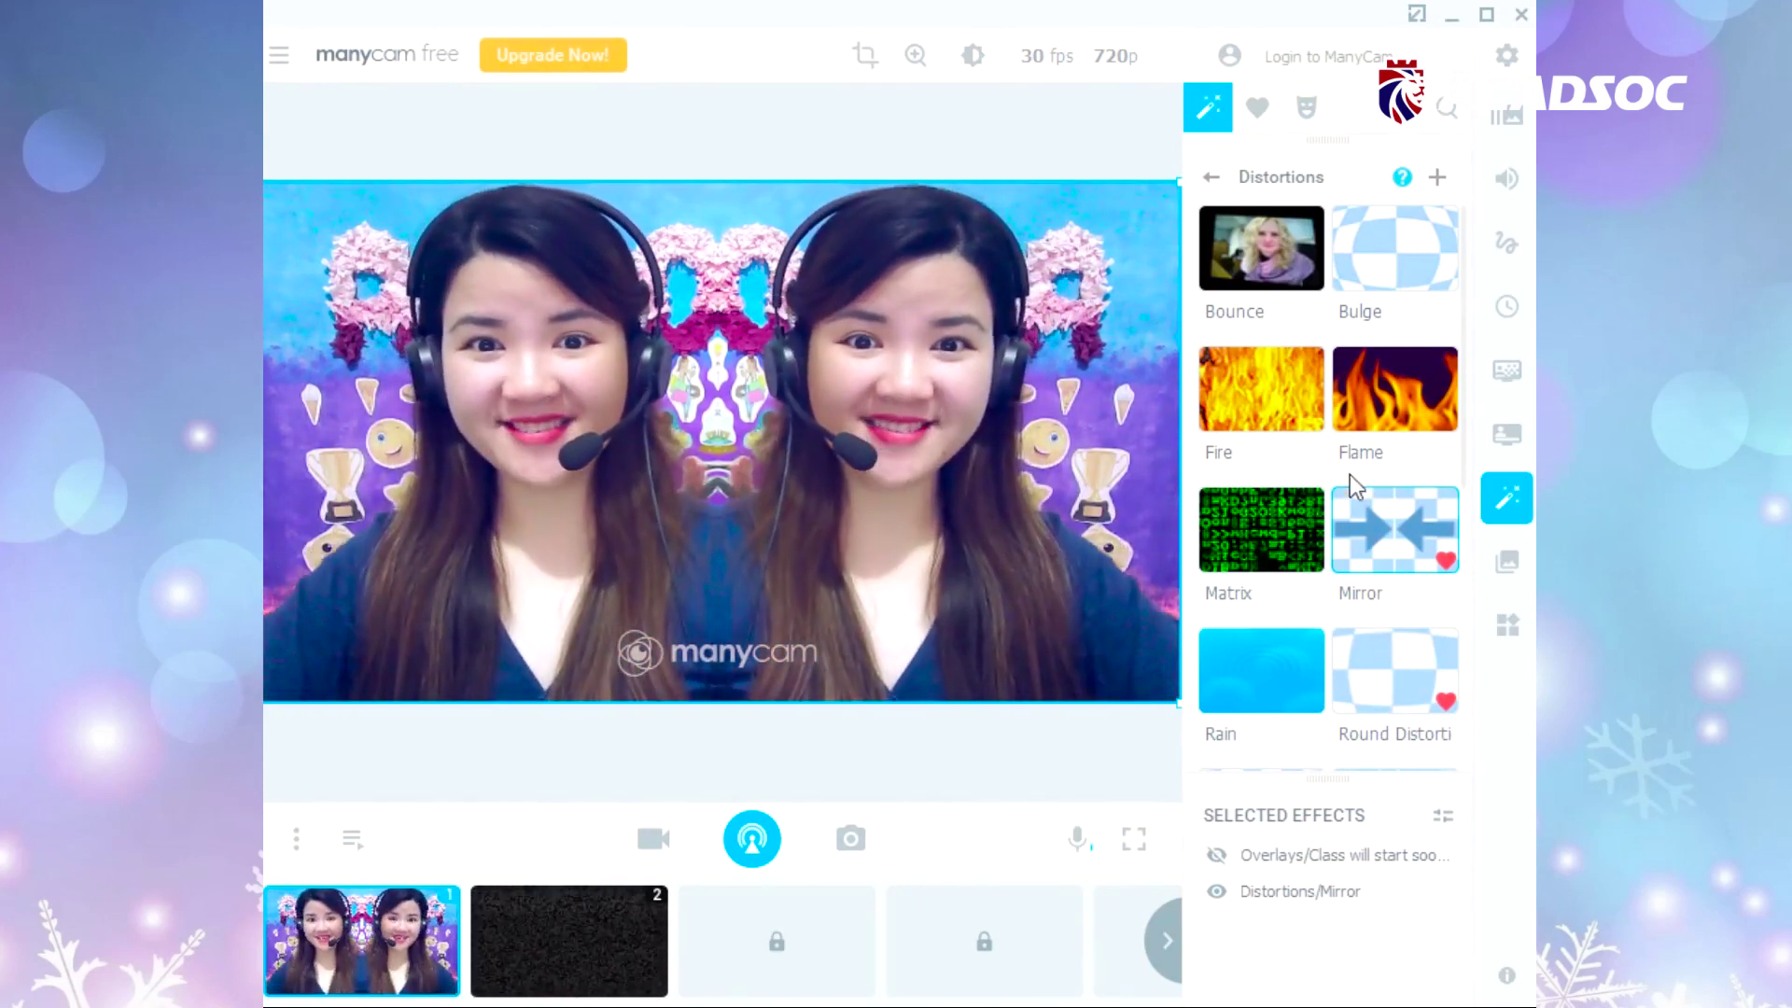
{"action": "left_click", "coordinate": [1367, 500]}
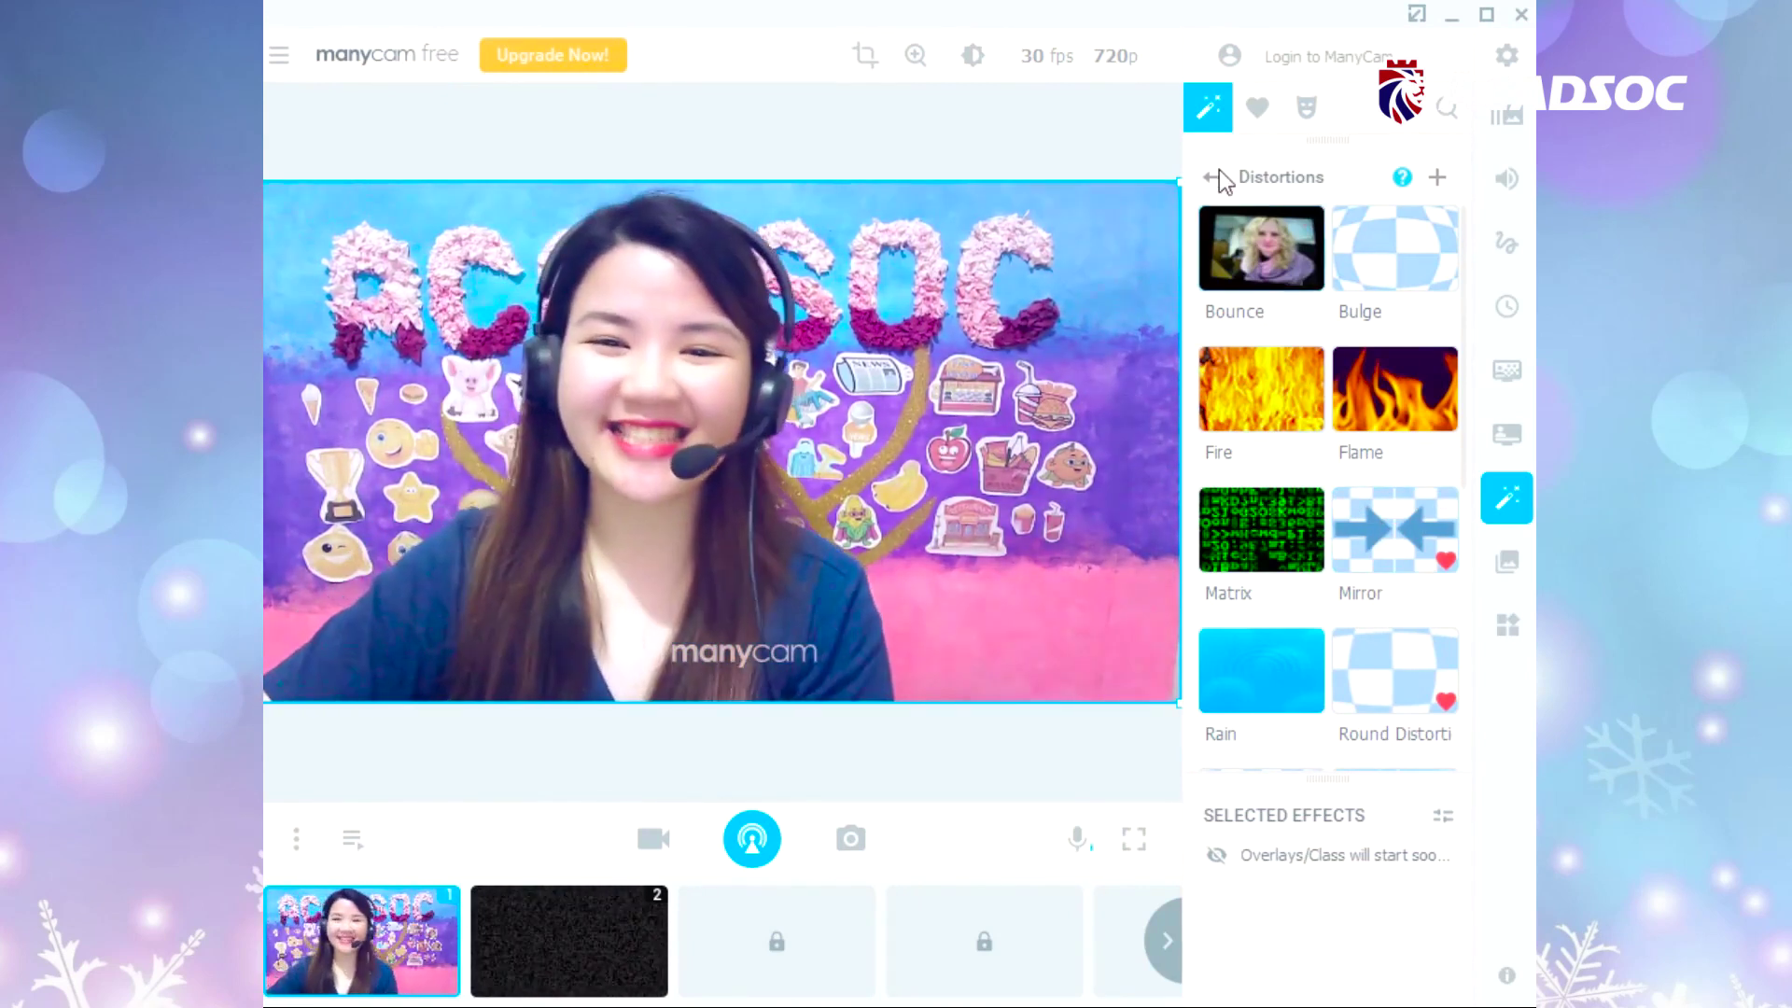
- Add the dancing banana overlay from Fruits, remove it, and return to the effect folders
{"action": "left_click", "coordinate": [1212, 173]}
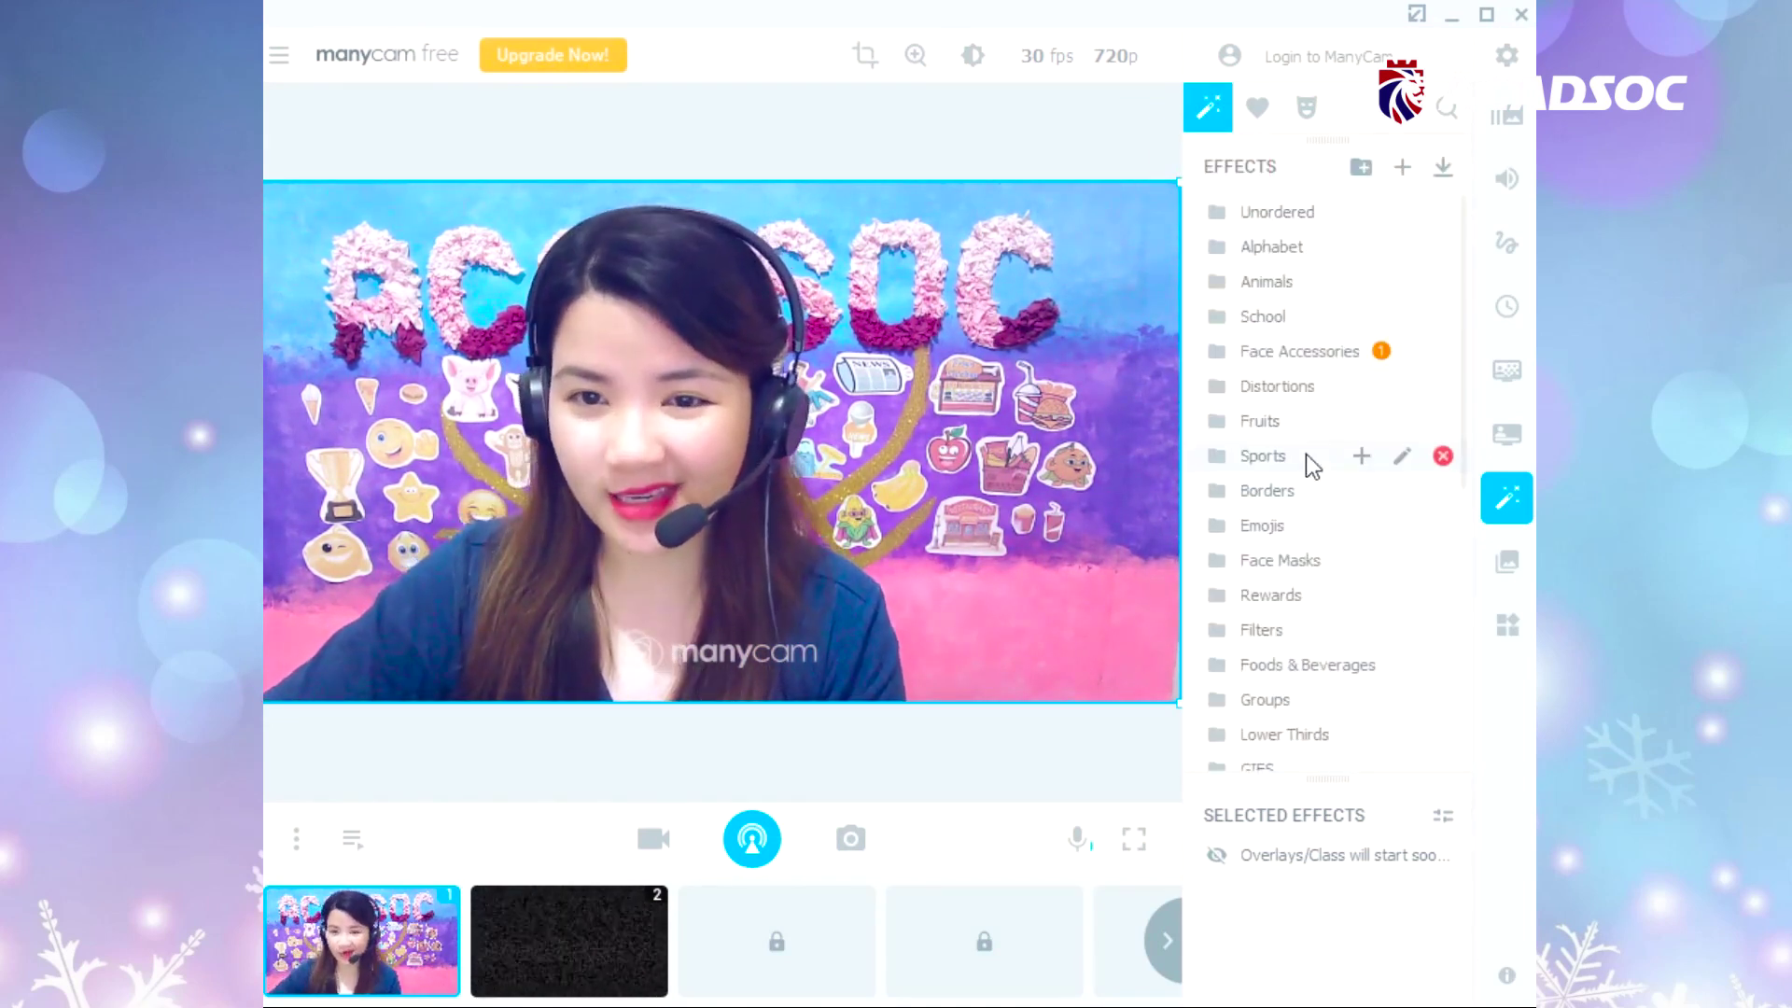
{"action": "left_click", "coordinate": [1291, 418]}
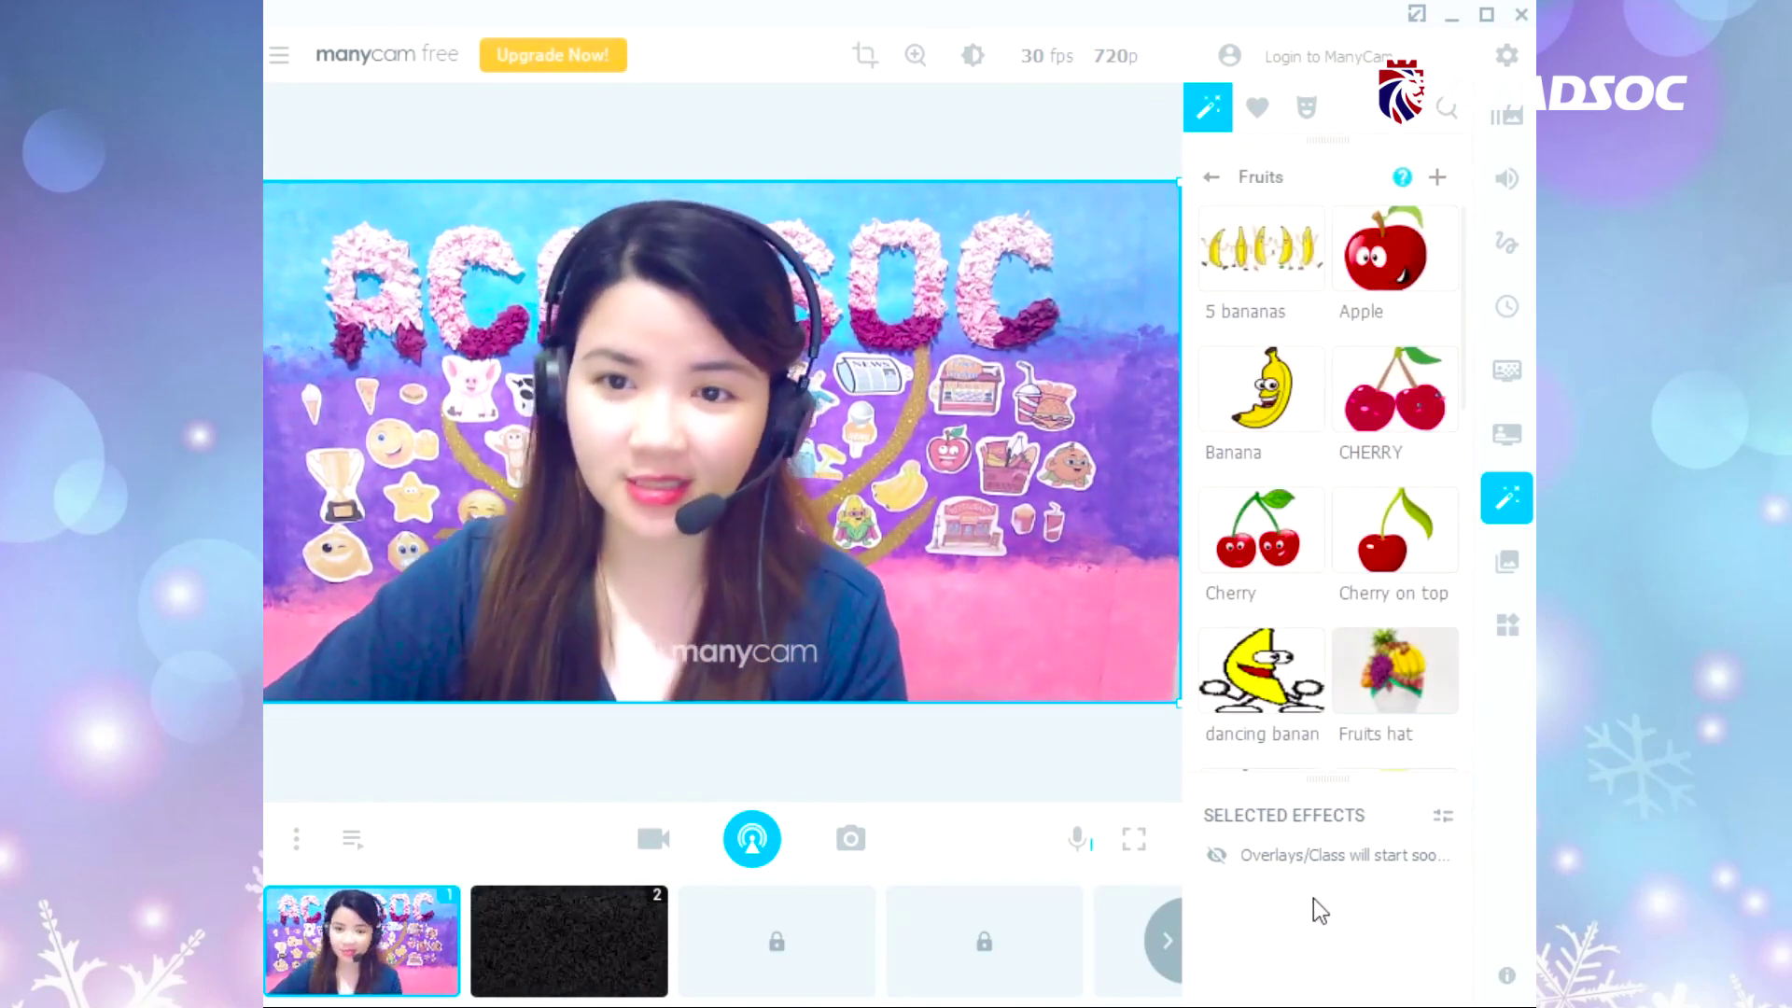
{"action": "scroll", "coordinate": [1307, 687], "scroll_direction": "down", "scroll_amount": 5}
{"action": "scroll", "coordinate": [1189, 485], "scroll_direction": "up", "scroll_amount": 3}
{"action": "left_click", "coordinate": [1261, 499]}
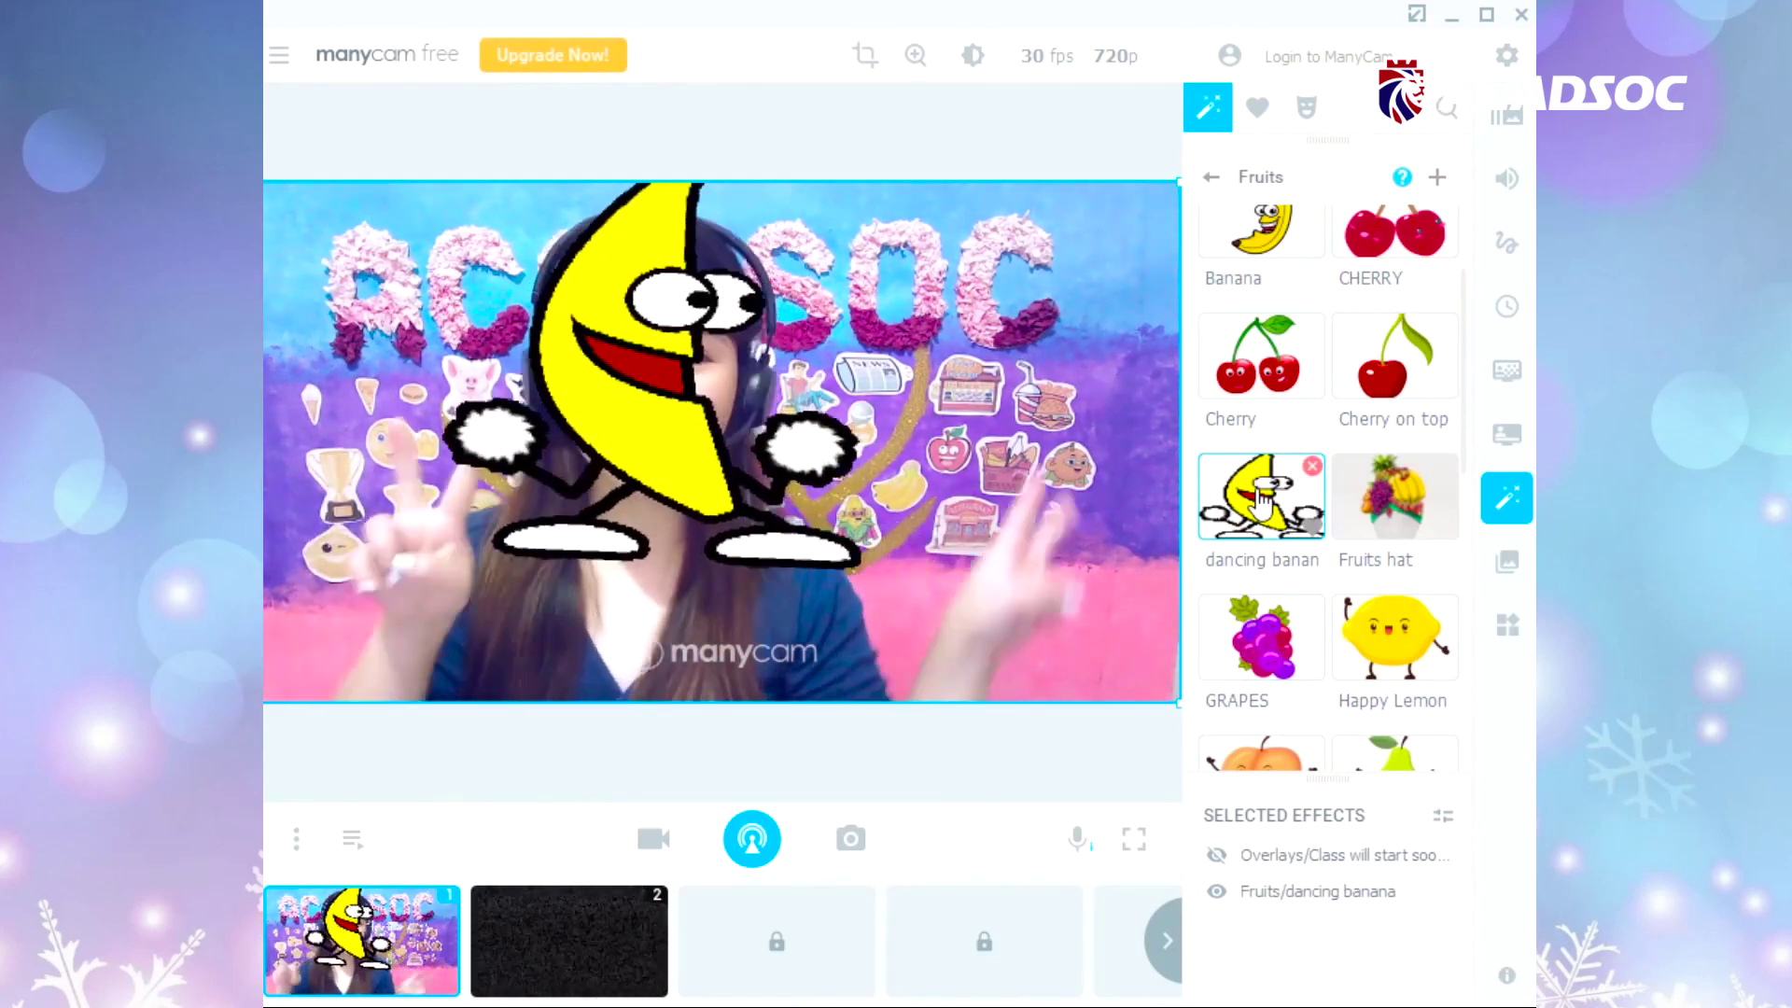
{"action": "left_click", "coordinate": [1262, 499]}
{"action": "scroll", "coordinate": [1344, 506], "scroll_direction": "down", "scroll_amount": 3}
{"action": "left_click", "coordinate": [1211, 176]}
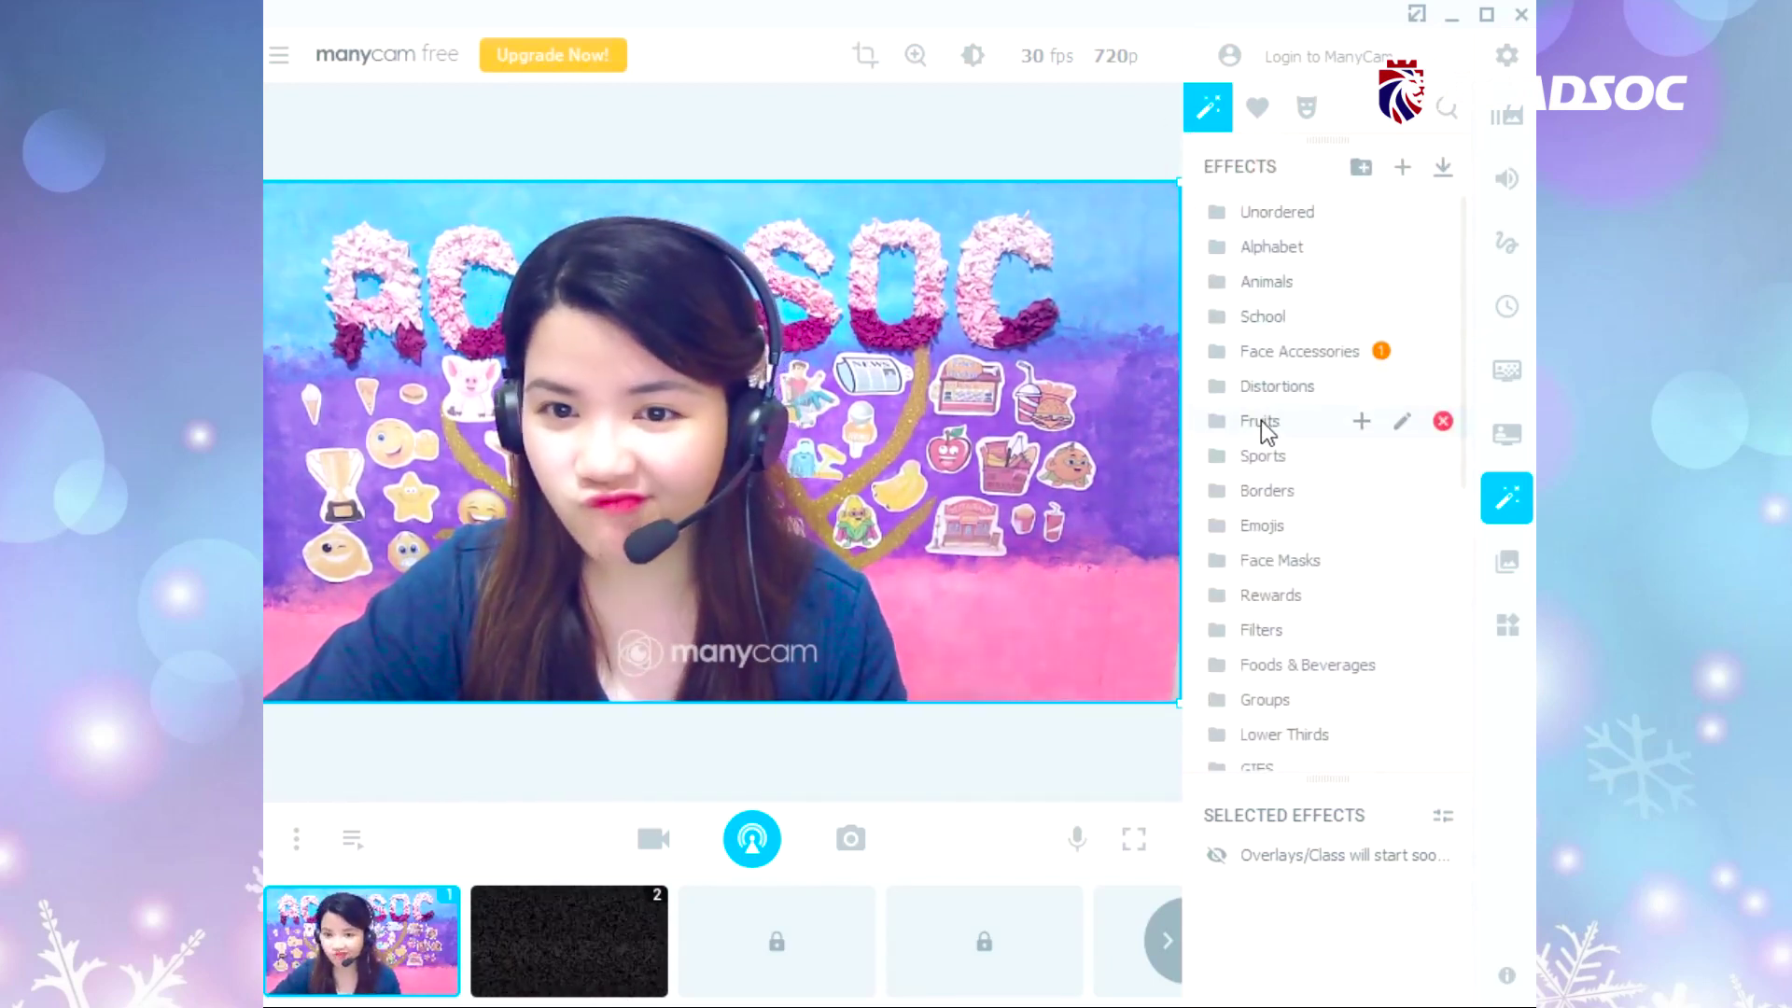
{"action": "left_click", "coordinate": [1284, 461]}
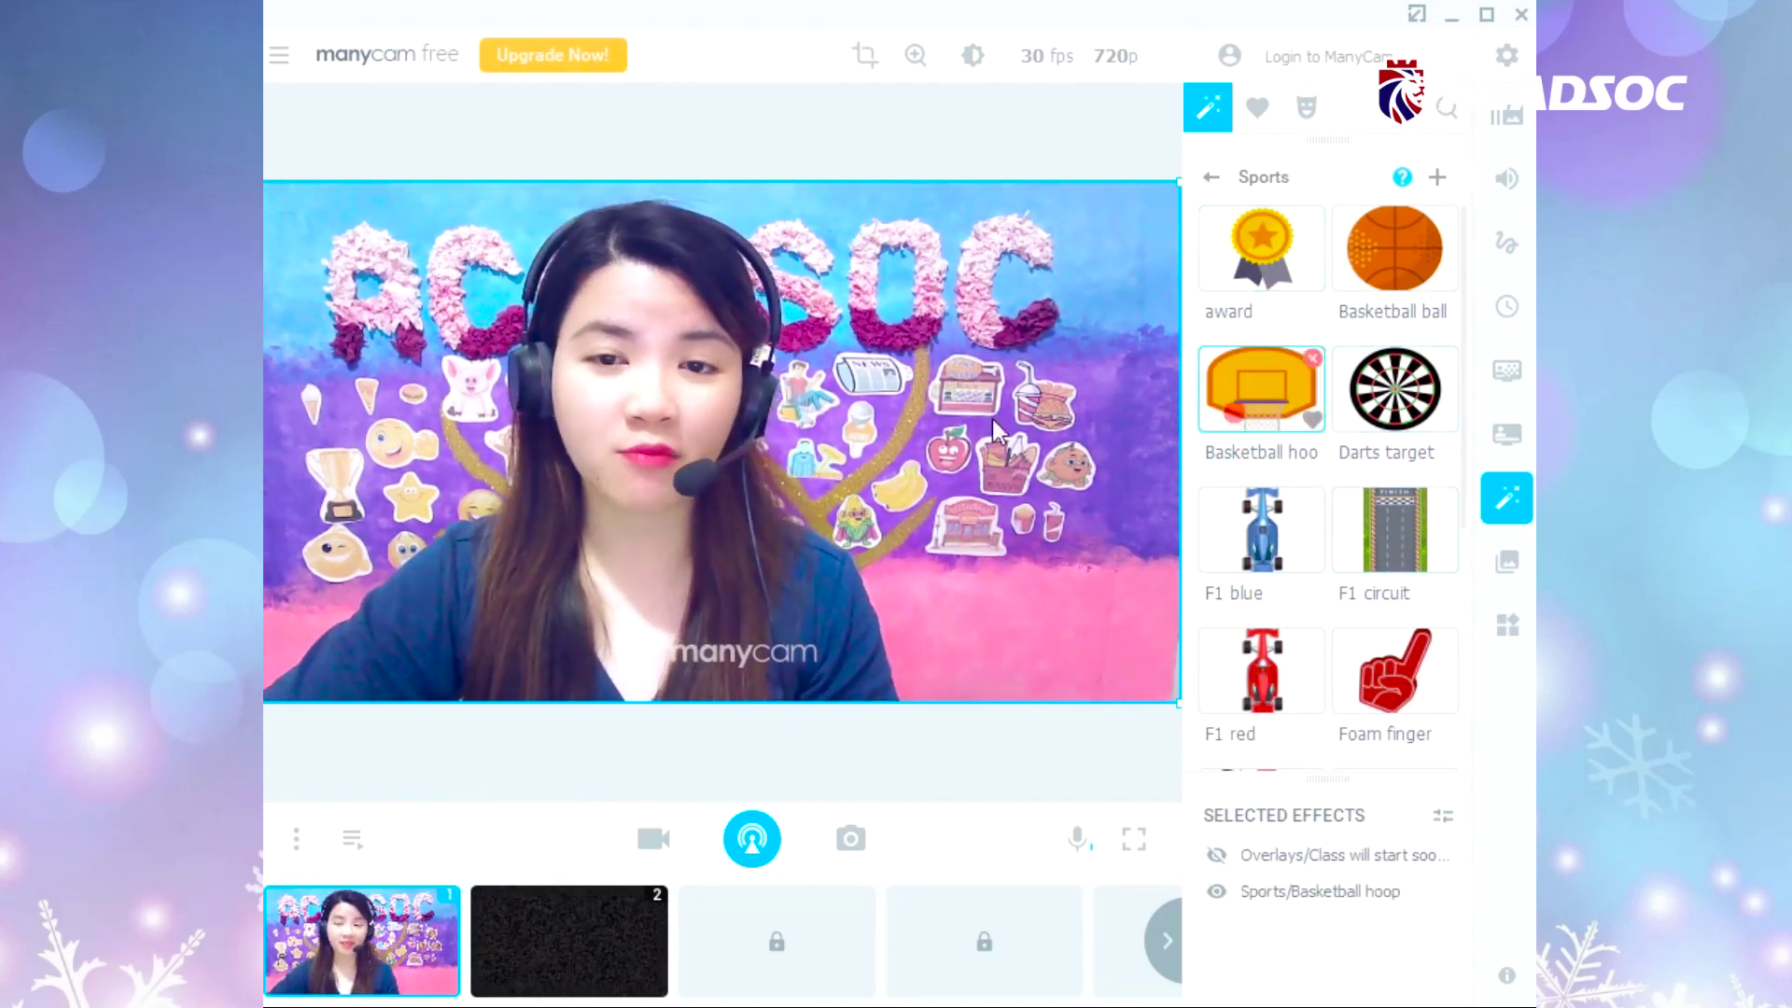
{"action": "left_click", "coordinate": [1255, 396]}
{"action": "left_click_drag", "start_coordinate": [715, 469], "coordinate": [885, 461]}
{"action": "left_click", "coordinate": [1394, 247]}
{"action": "left_click_drag", "start_coordinate": [451, 341], "coordinate": [460, 620]}
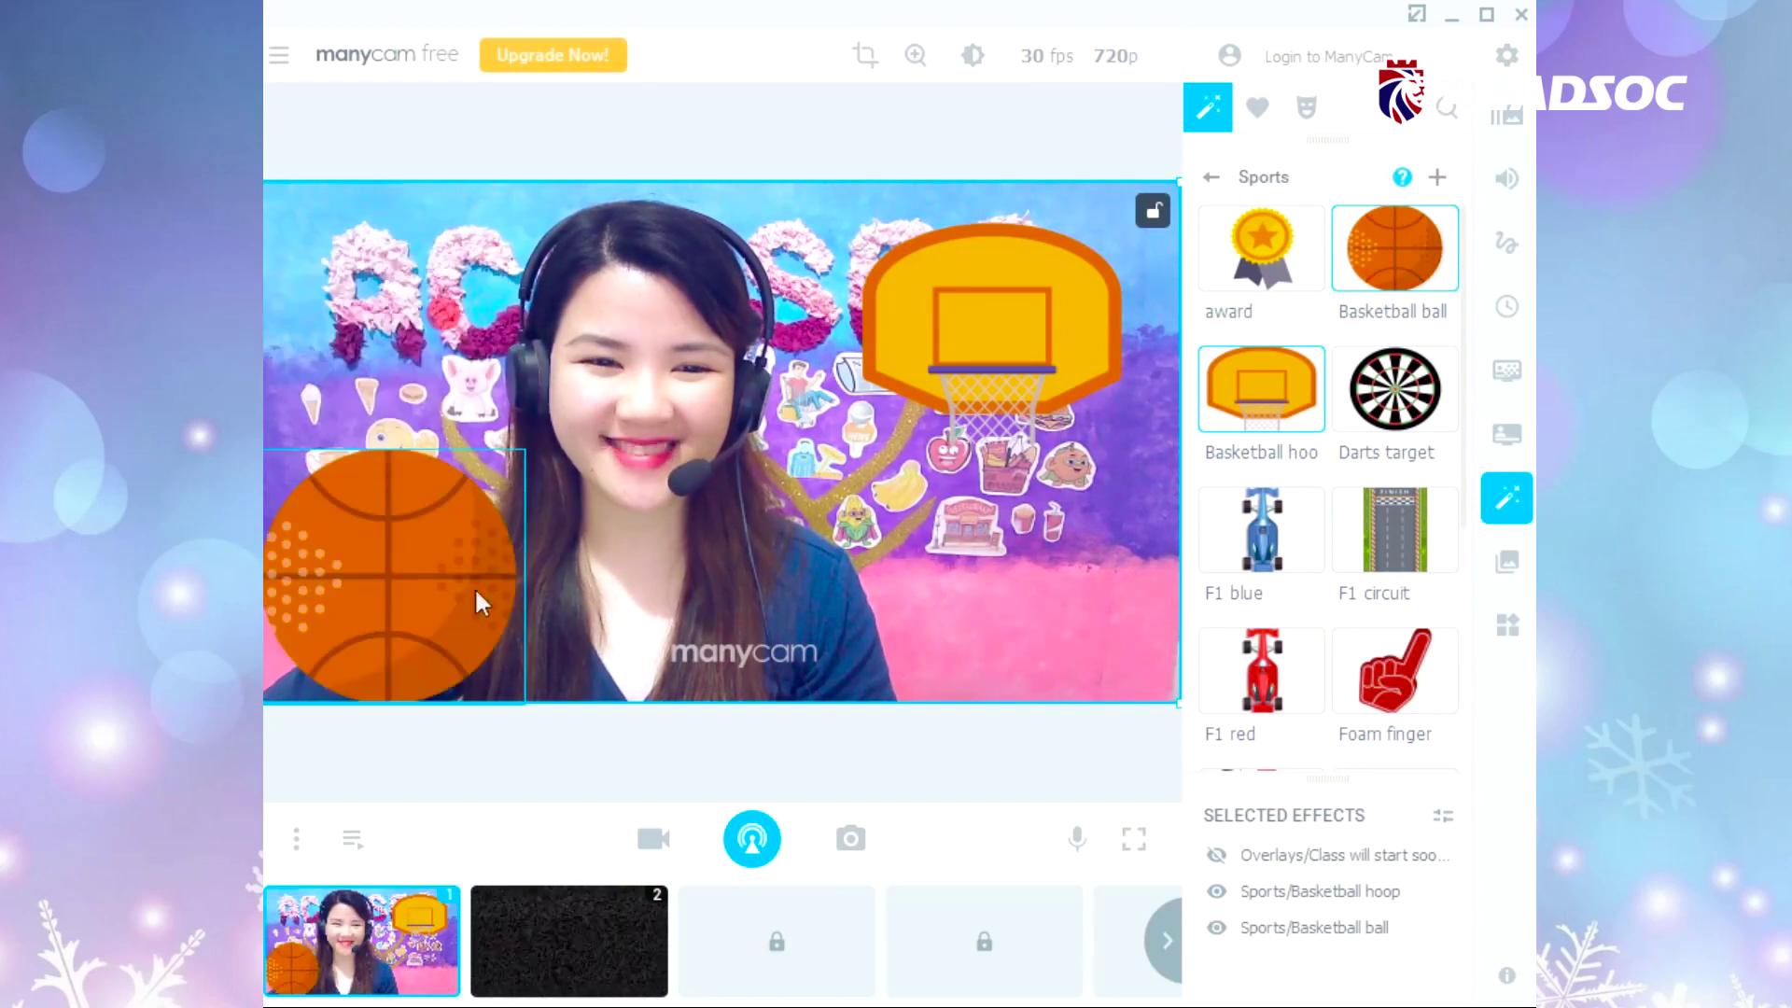
{"action": "left_click_drag", "start_coordinate": [518, 552], "coordinate": [1036, 714]}
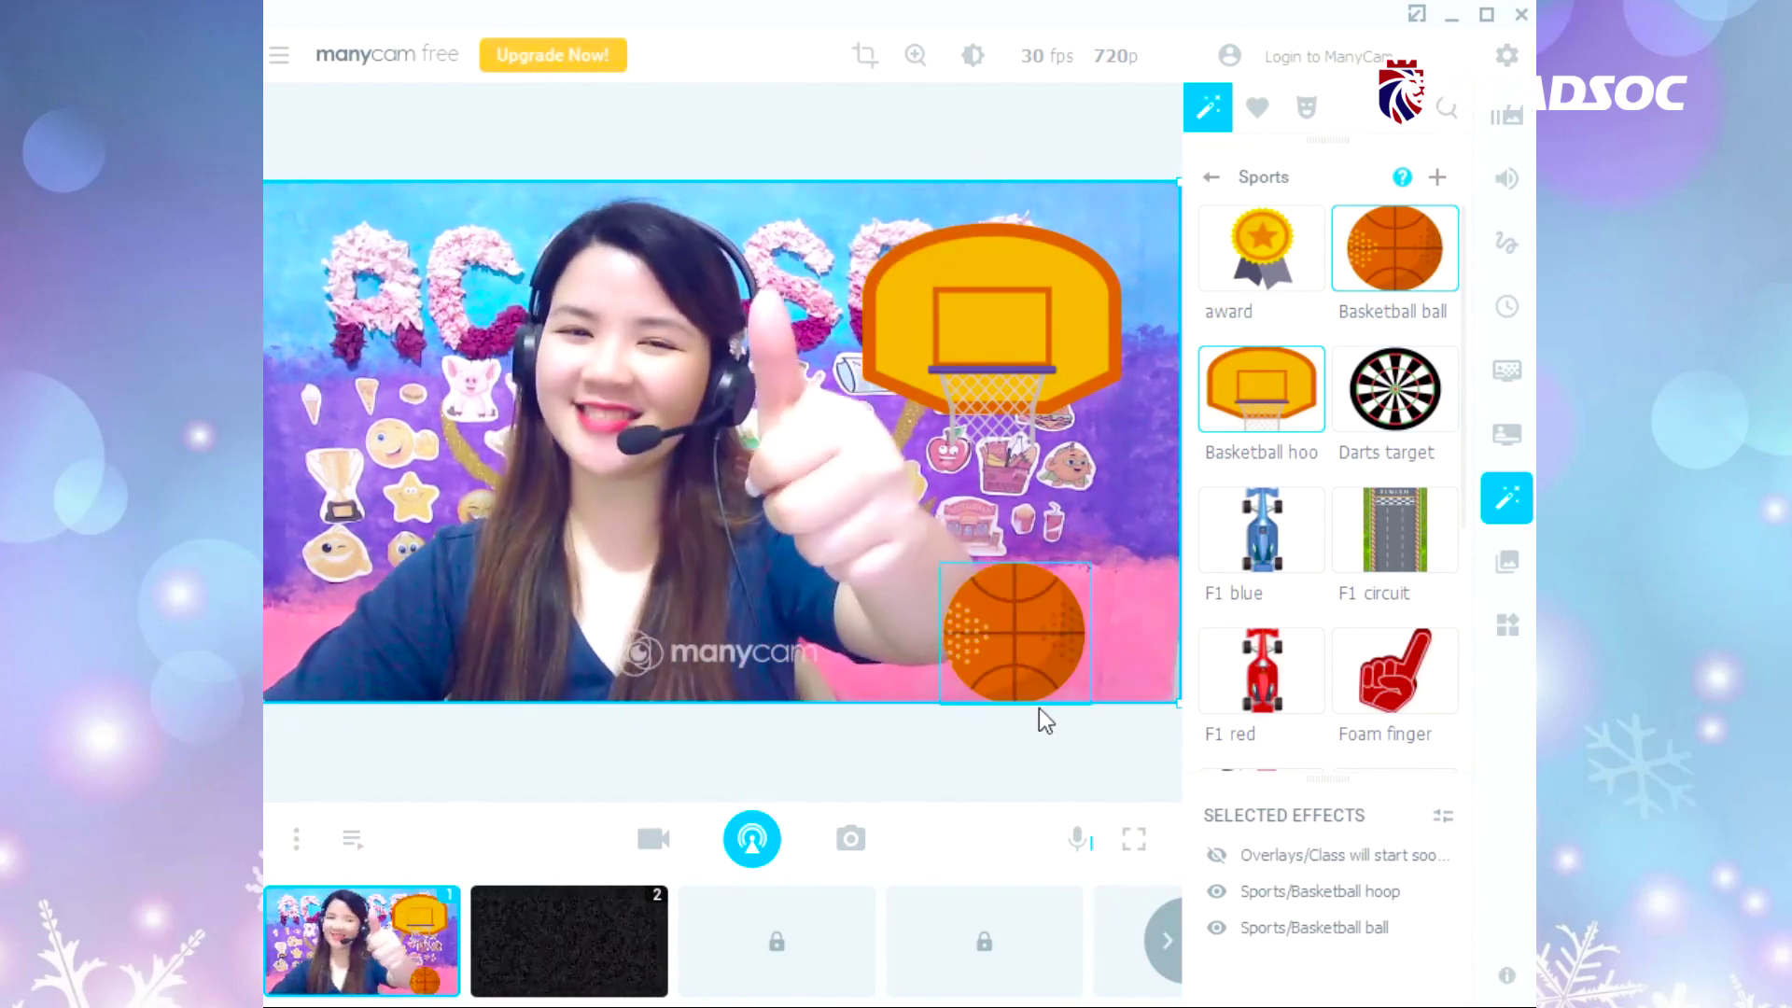
{"action": "left_click", "coordinate": [1258, 424]}
{"action": "left_click", "coordinate": [1378, 261]}
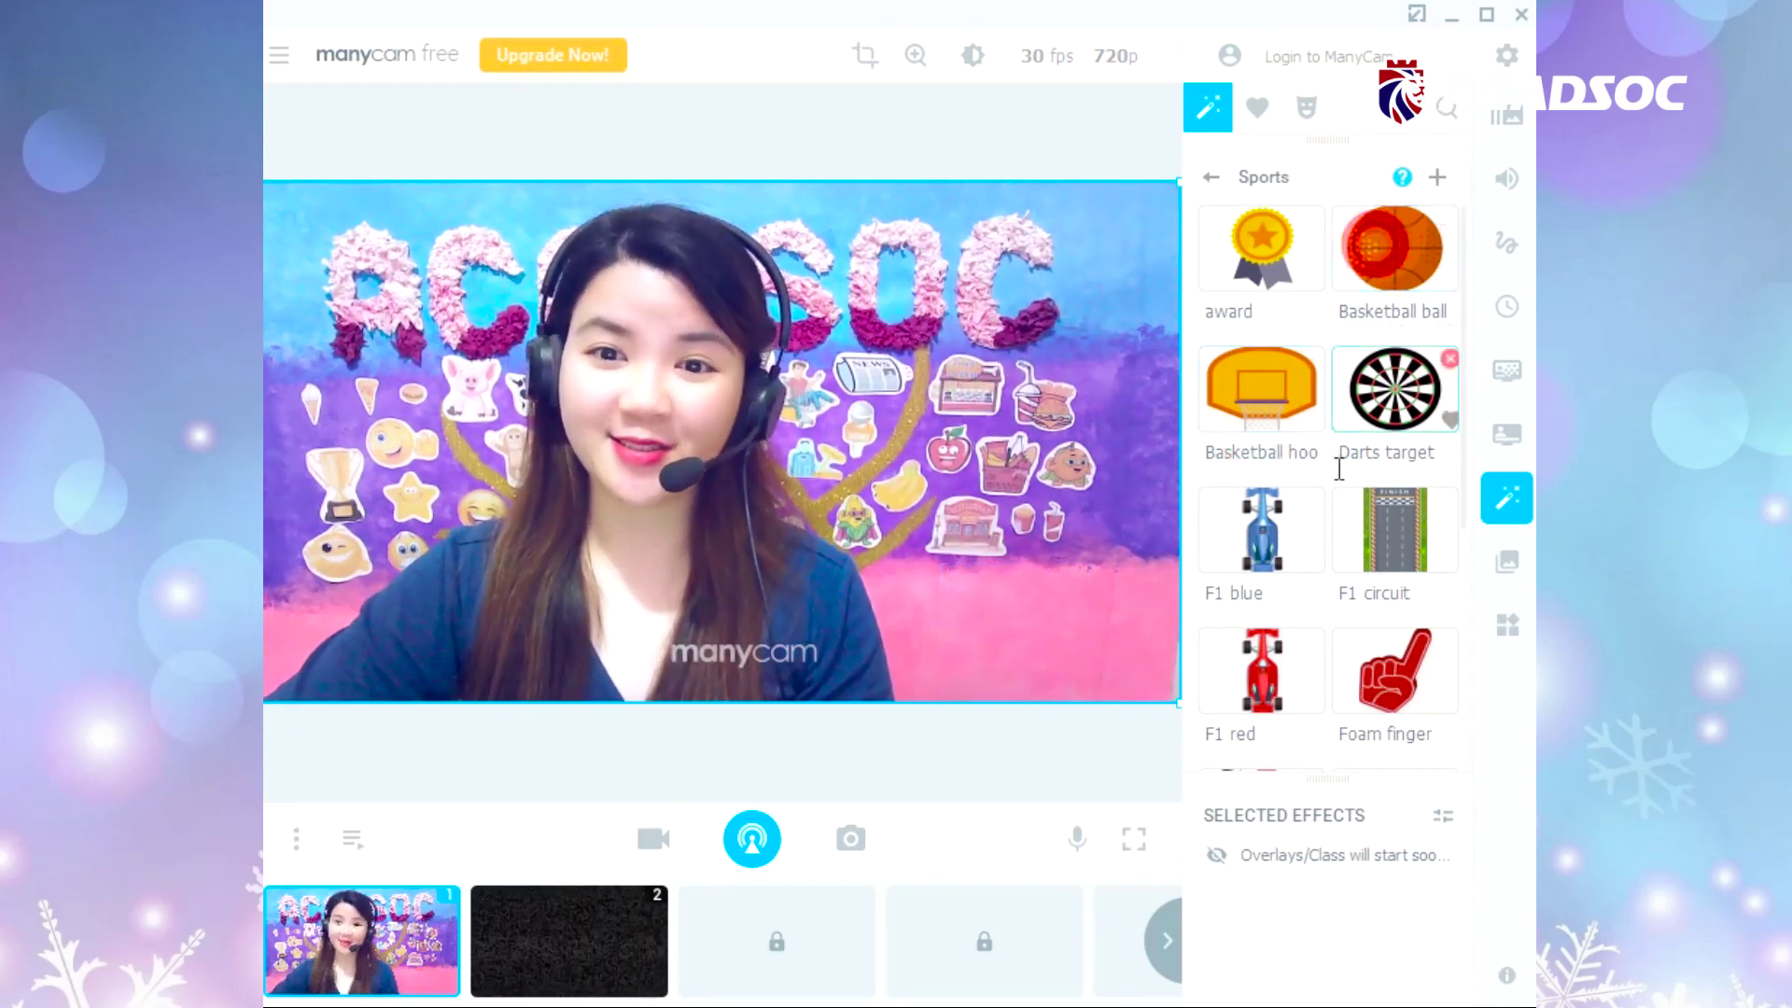
{"action": "scroll", "coordinate": [1382, 467], "scroll_direction": "down", "scroll_amount": 4}
{"action": "left_click", "coordinate": [1215, 549]}
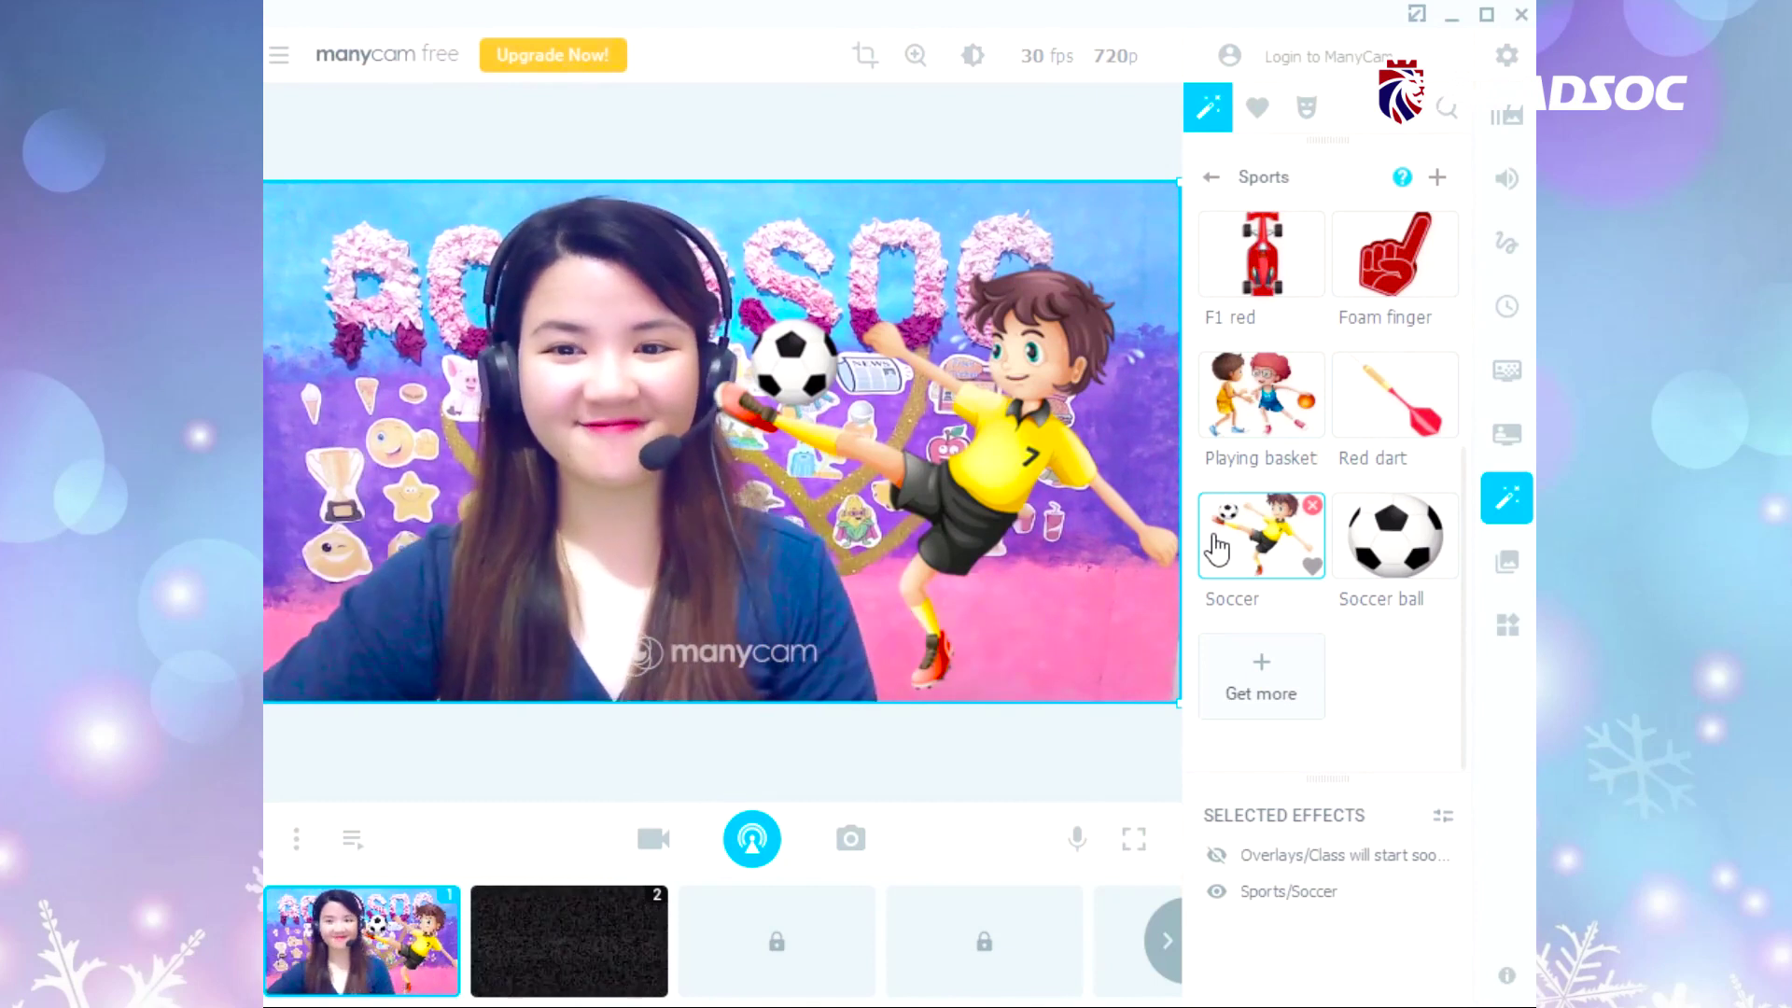
{"action": "left_click", "coordinate": [1213, 524]}
{"action": "left_click", "coordinate": [1210, 175]}
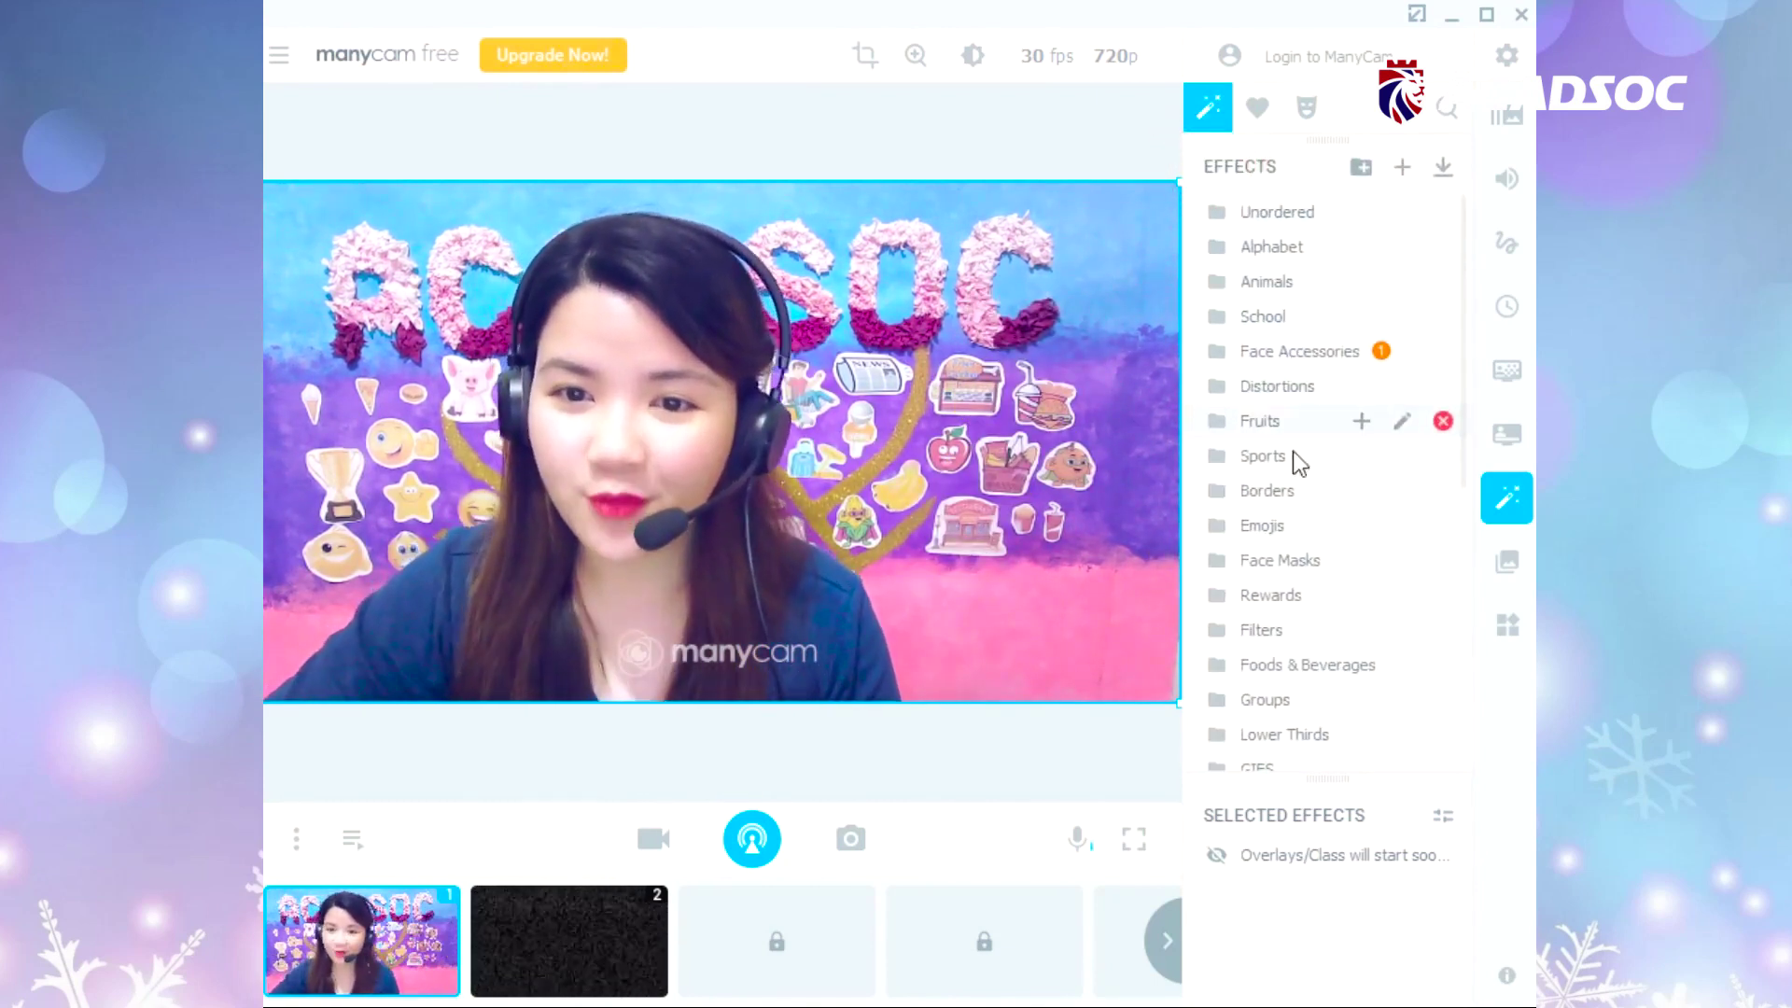
- Enlarge the clapping hands overlay from Rewards on the webcam, then remove it
{"action": "left_click", "coordinate": [1247, 592]}
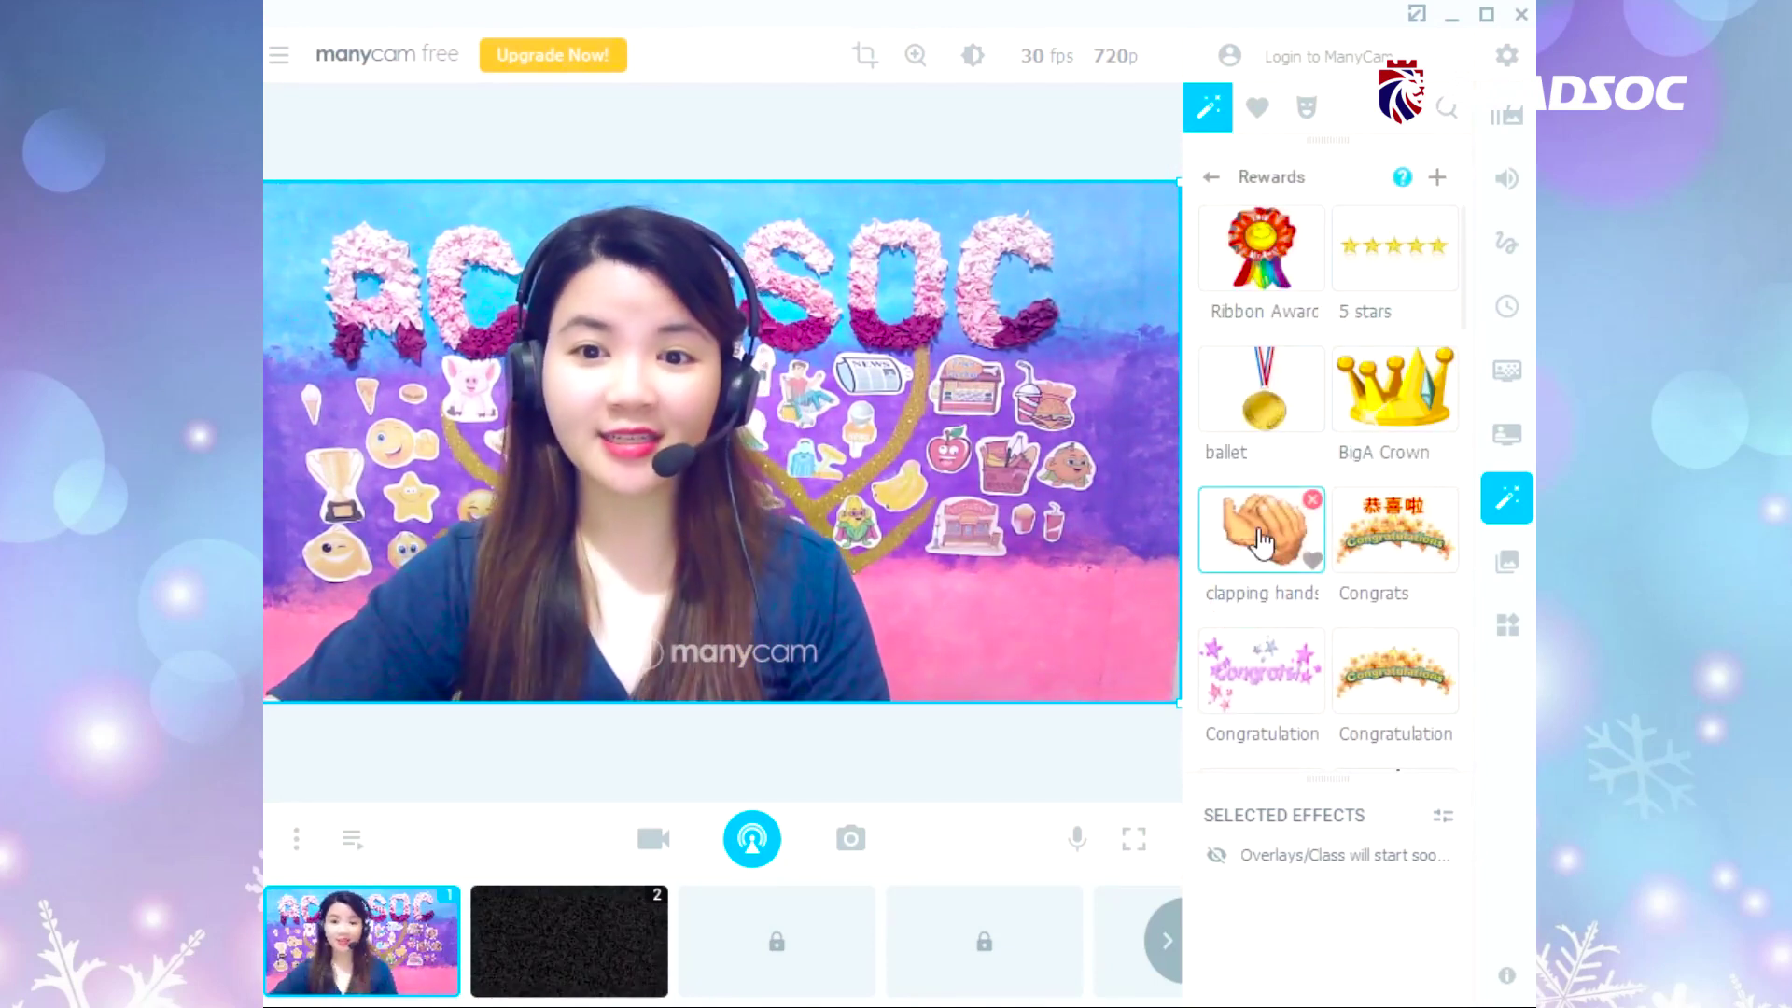
{"action": "left_click_drag", "start_coordinate": [443, 310], "coordinate": [651, 282]}
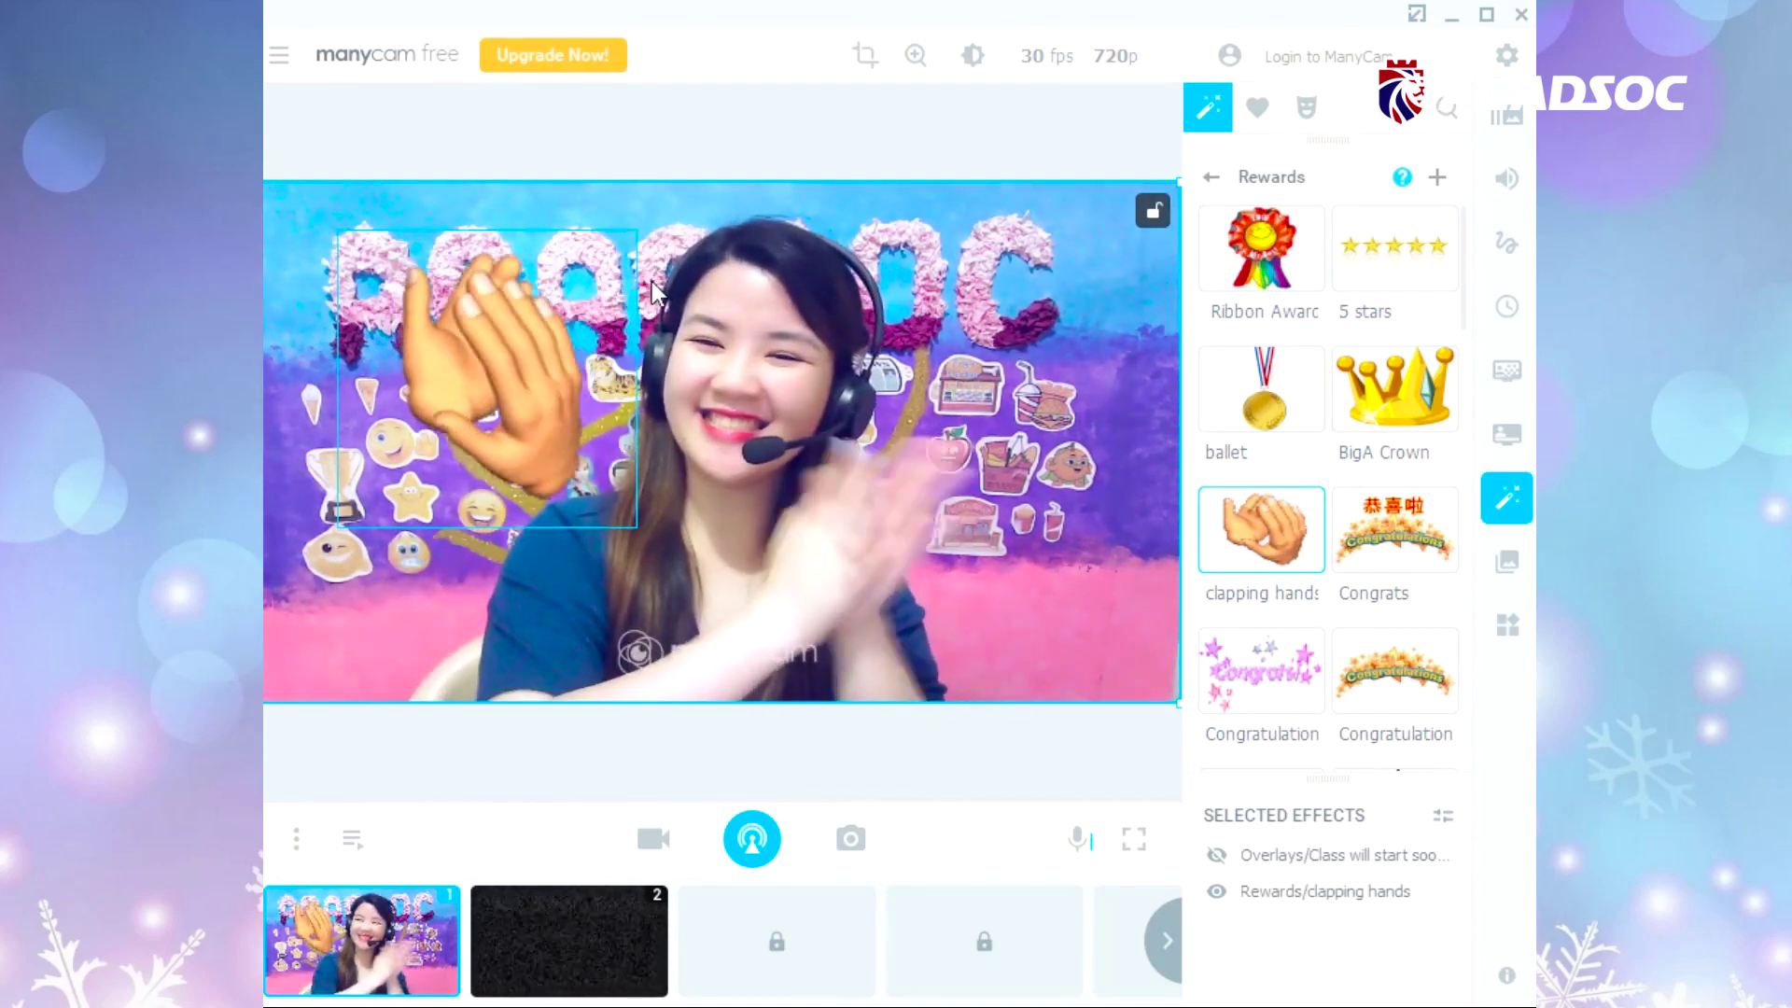
{"action": "left_click", "coordinate": [1261, 531]}
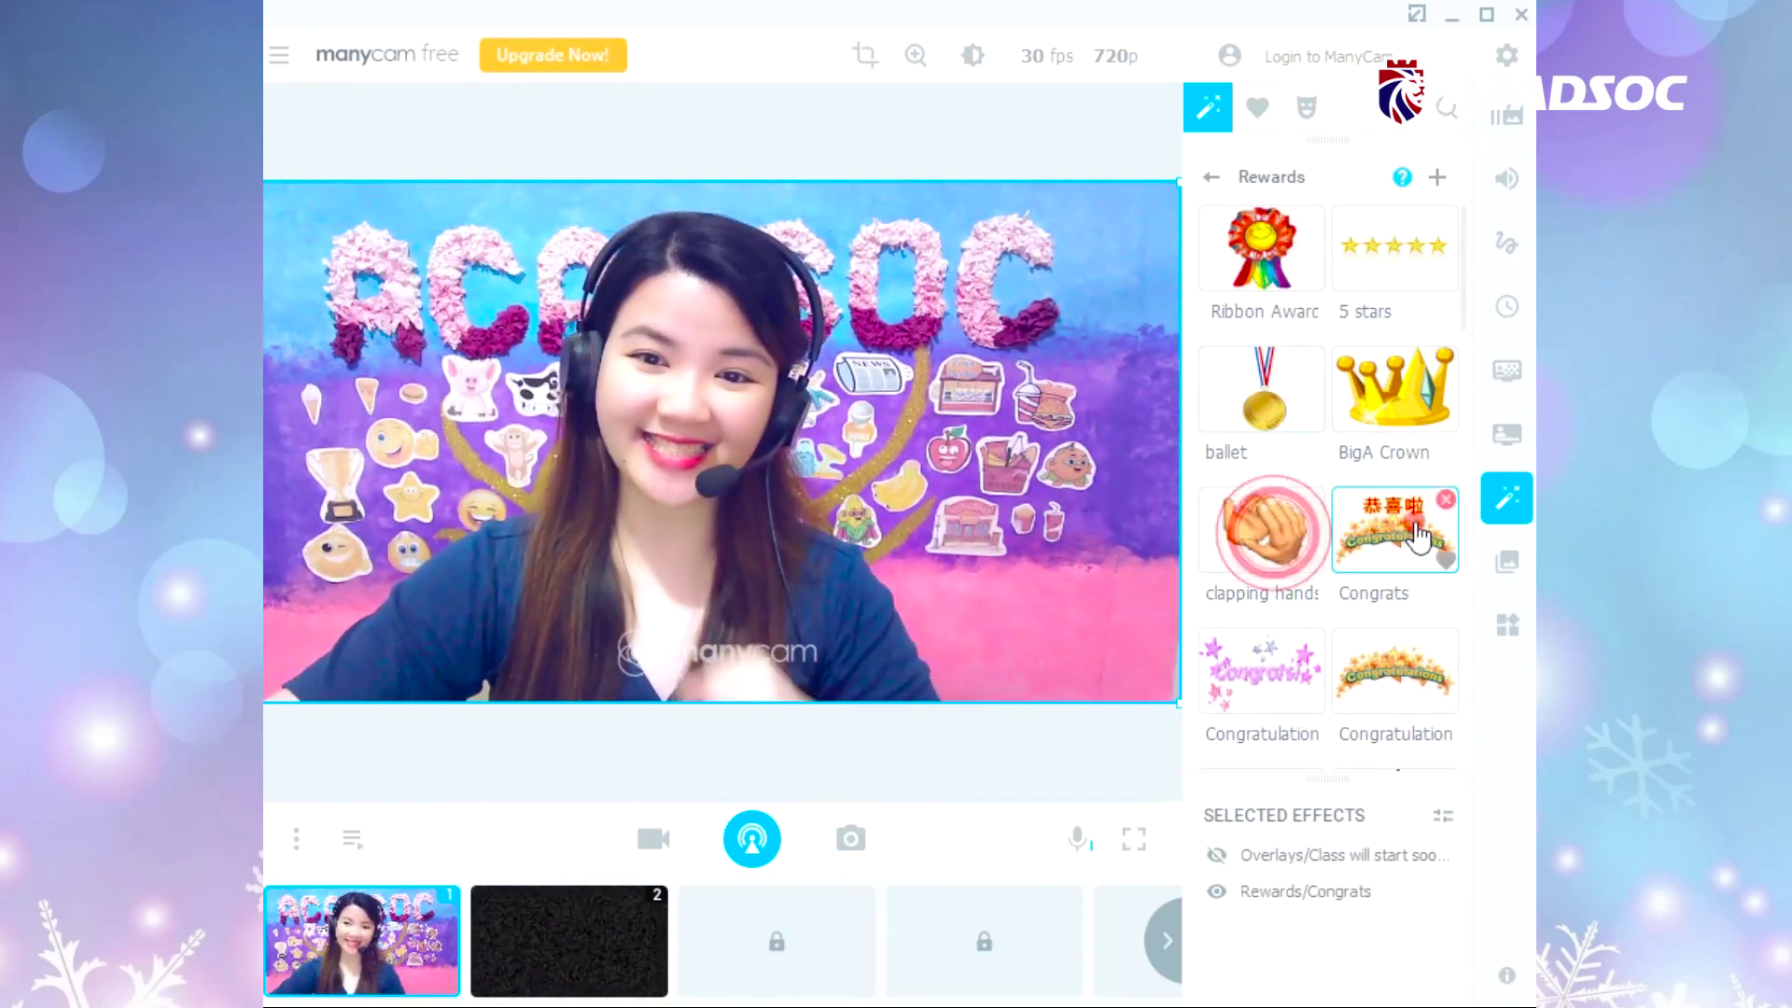
- Add and remove the Congrats overlay, then apply the Flying Stars overlay
{"action": "left_click", "coordinate": [1415, 534]}
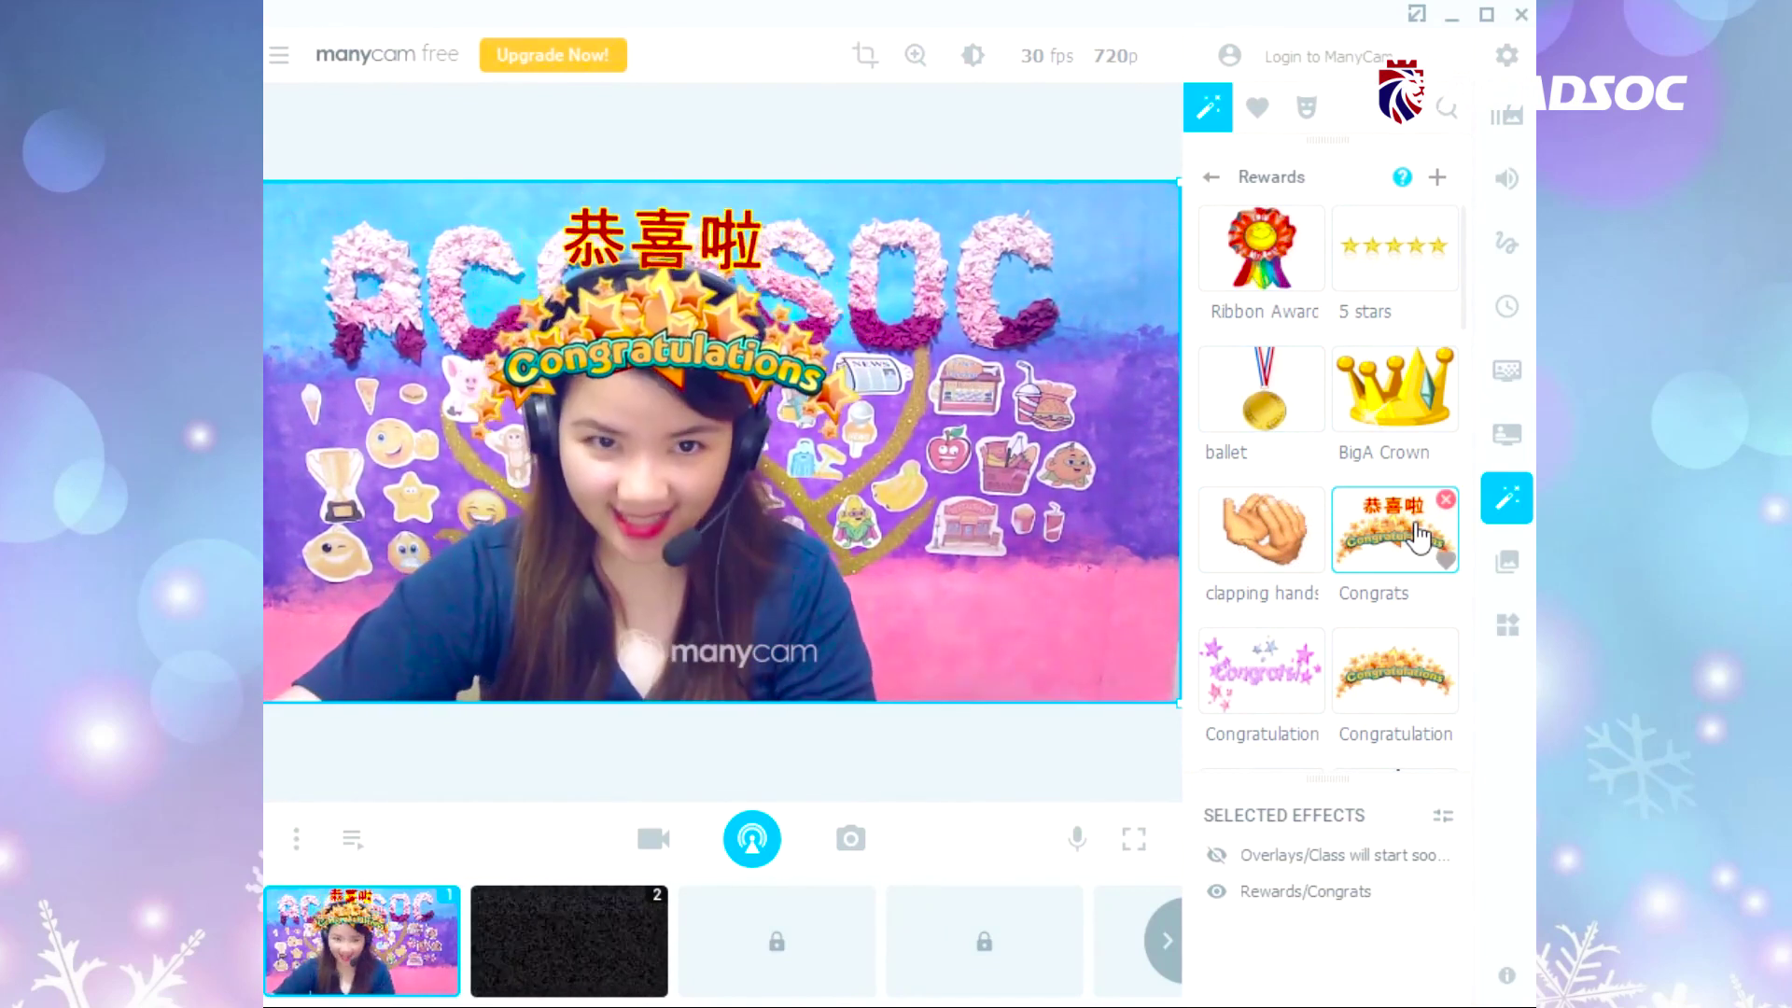
{"action": "left_click", "coordinate": [1414, 534]}
{"action": "scroll", "coordinate": [1393, 539], "scroll_direction": "down", "scroll_amount": 5}
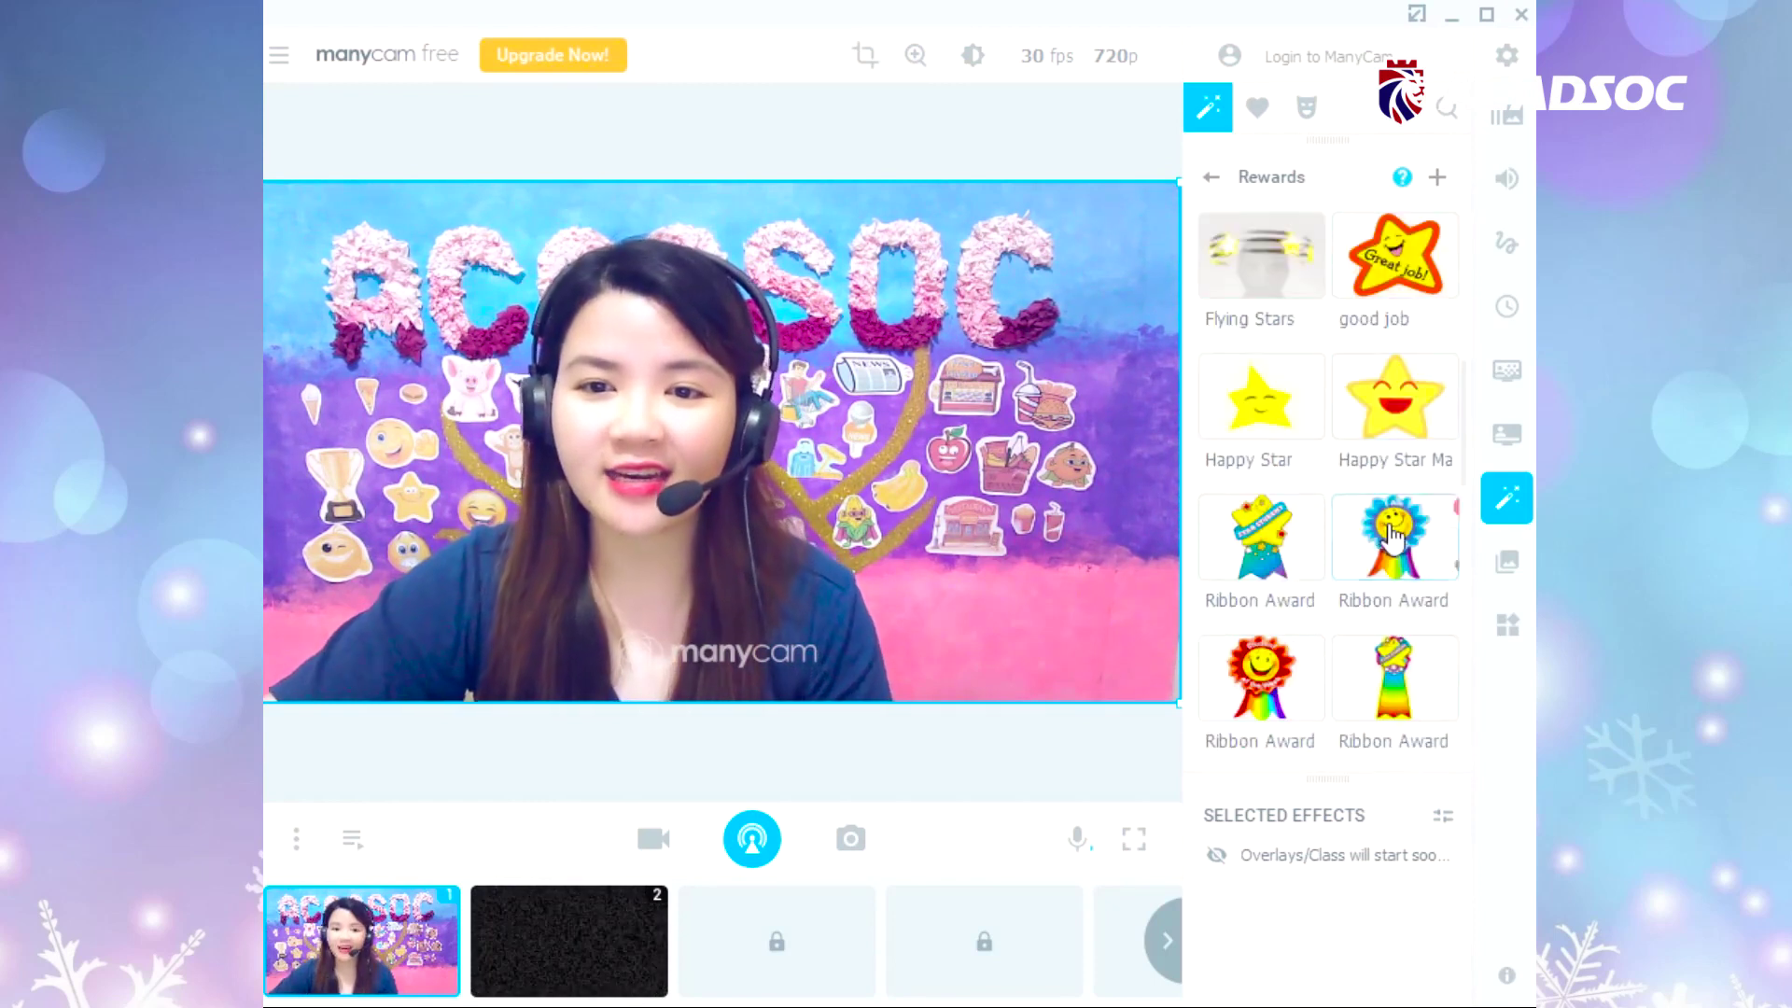
{"action": "scroll", "coordinate": [1381, 518], "scroll_direction": "down", "scroll_amount": 3}
{"action": "scroll", "coordinate": [1381, 518], "scroll_direction": "up", "scroll_amount": 2}
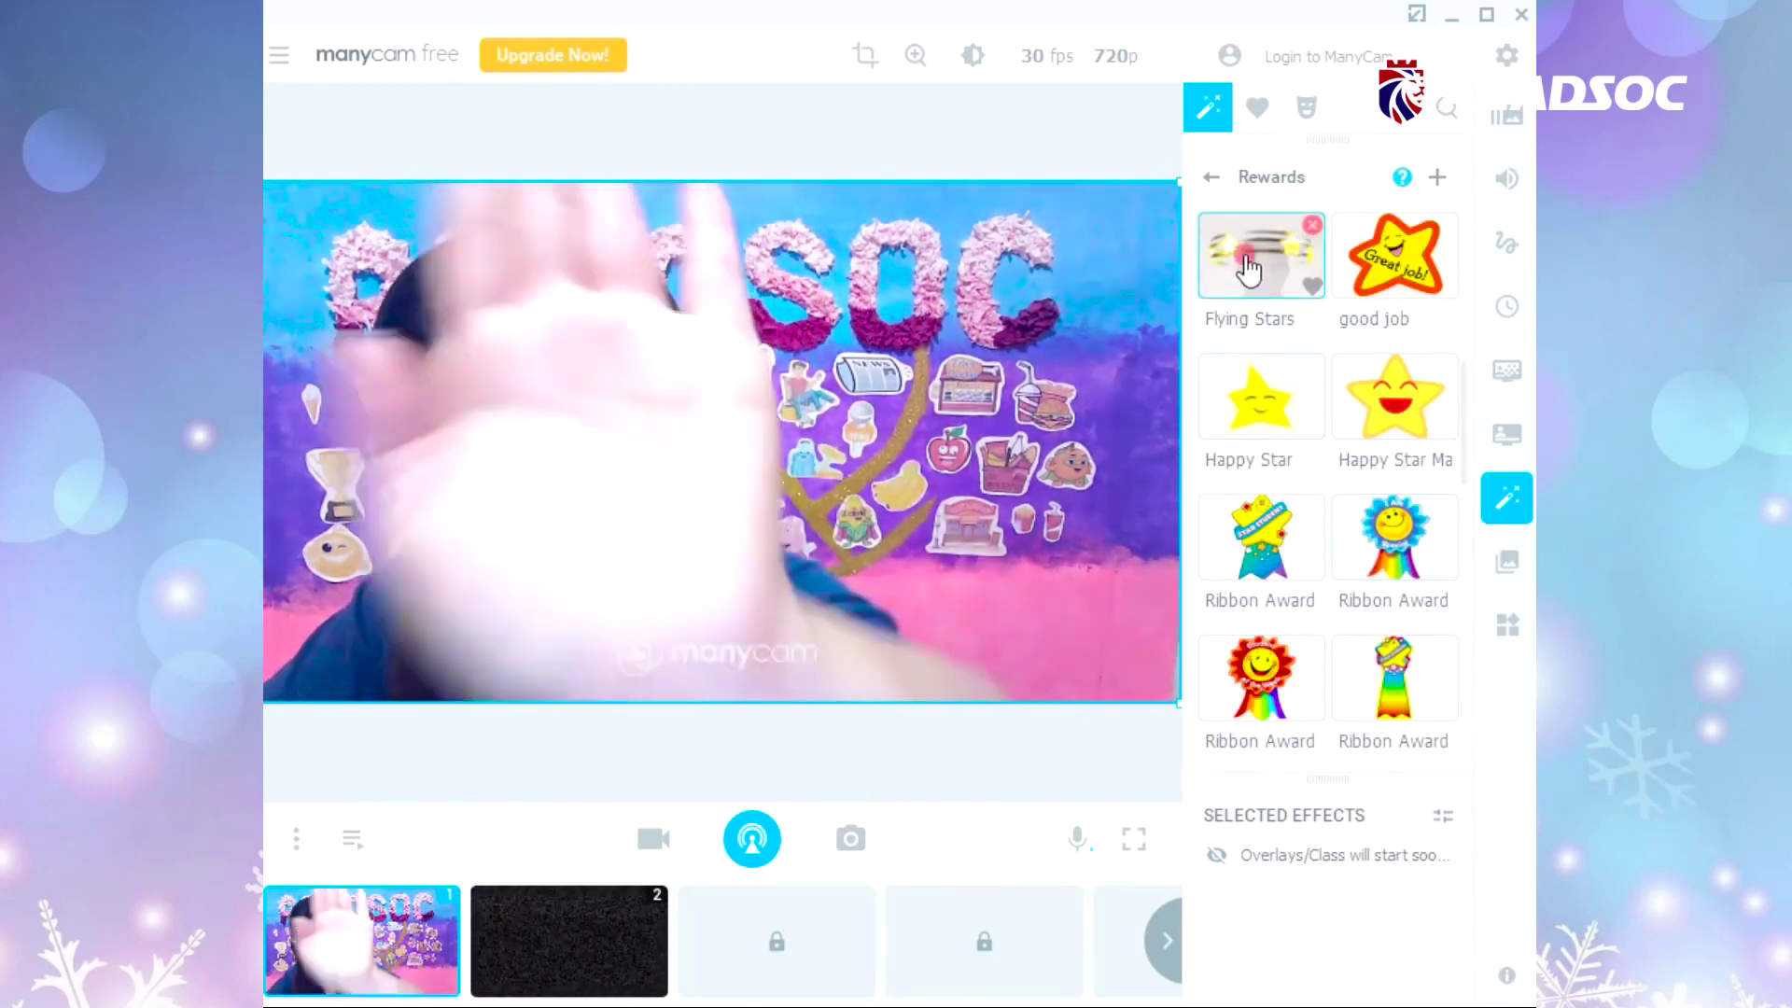
{"action": "left_click", "coordinate": [1249, 270]}
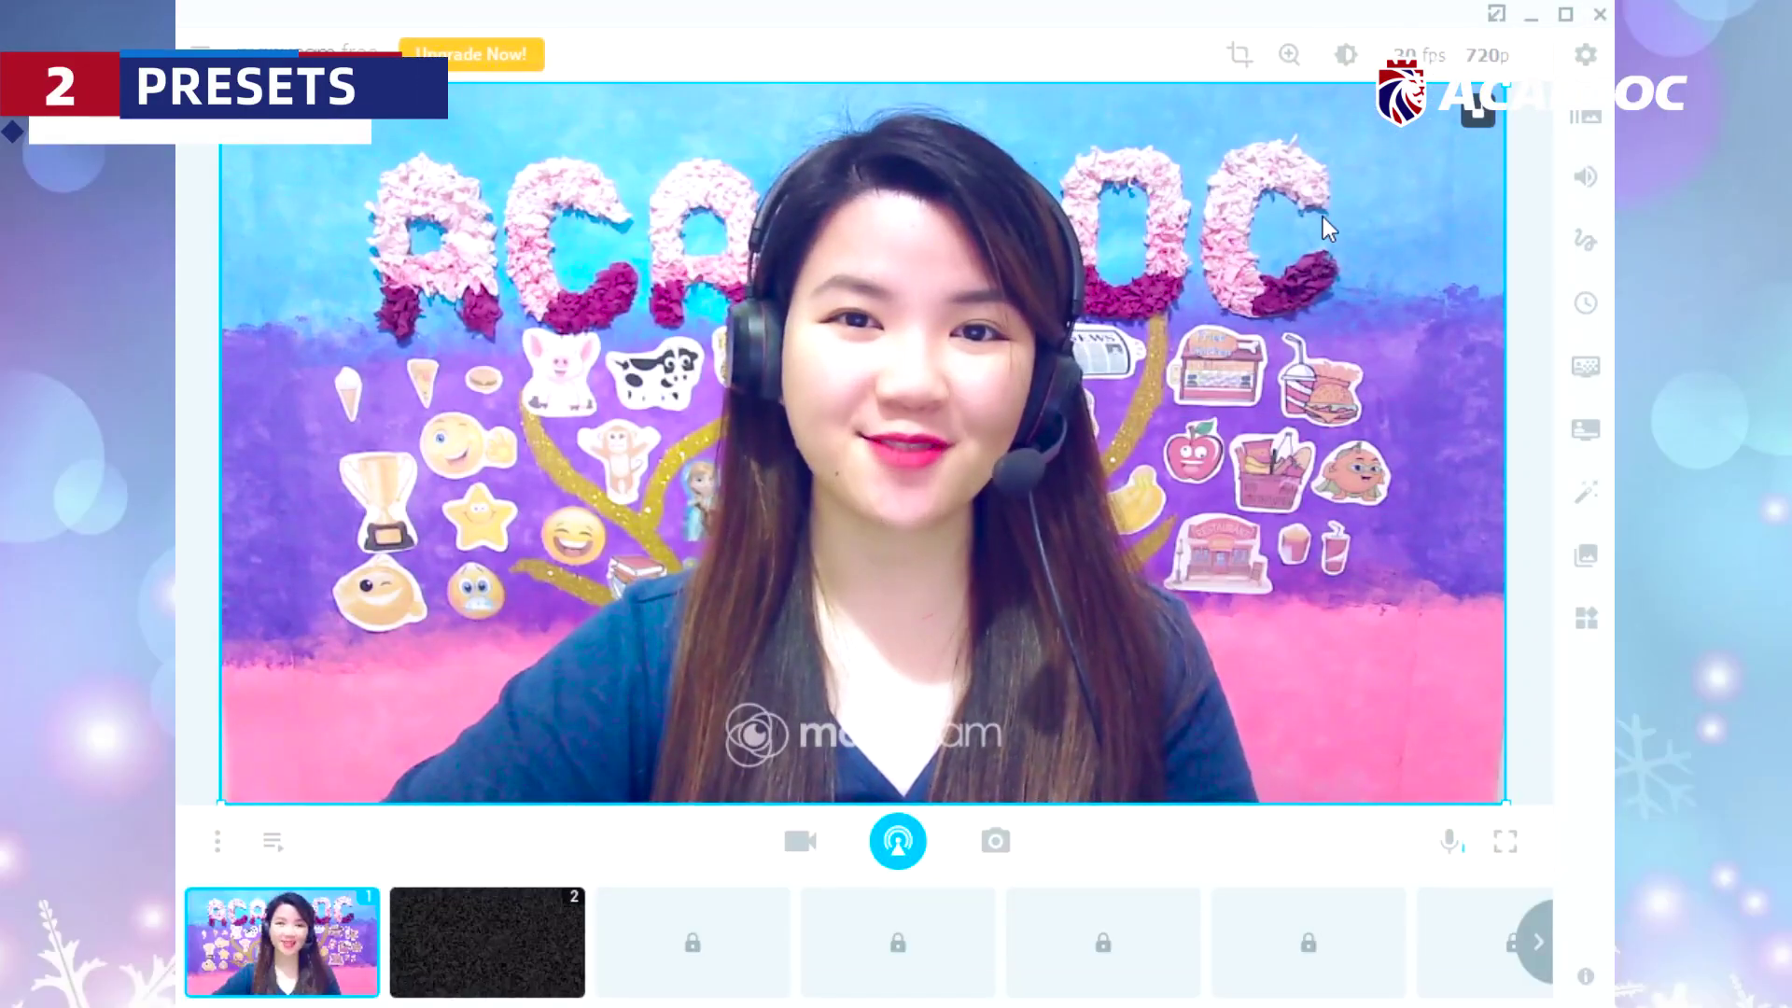
- Add a new empty layer under Preset 2 in the Presets panel
{"action": "left_click", "coordinate": [1587, 119]}
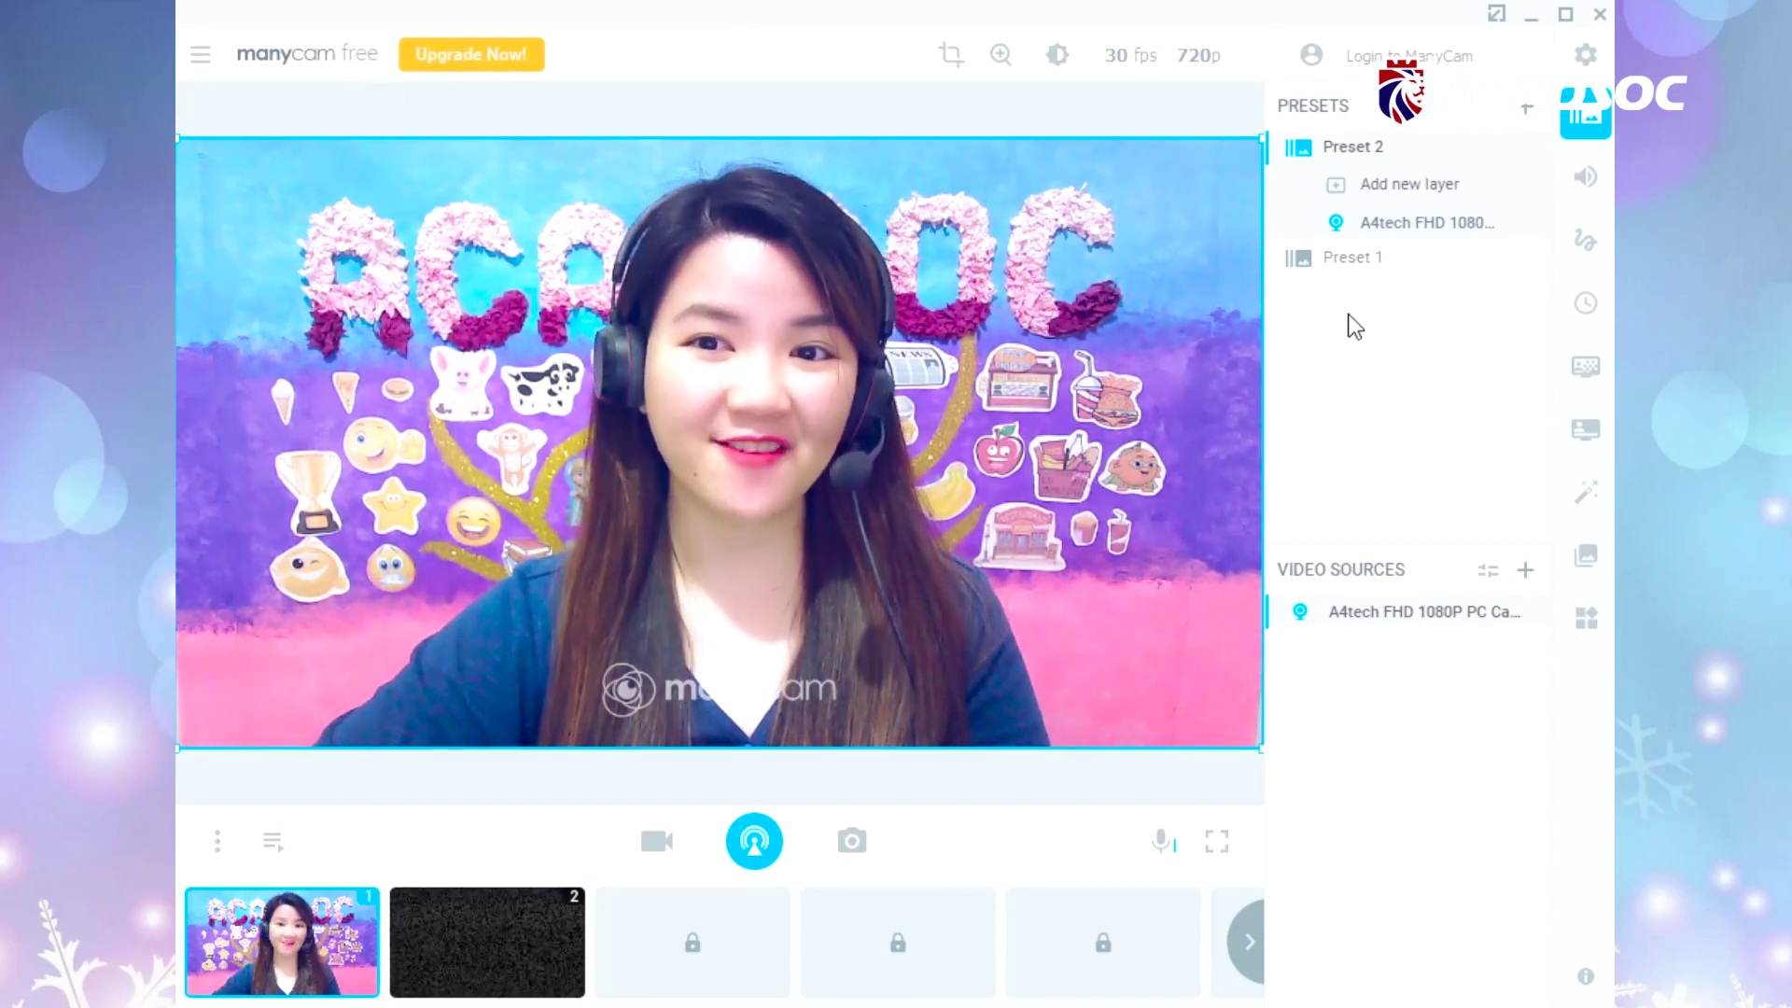
{"action": "left_click", "coordinate": [1422, 187]}
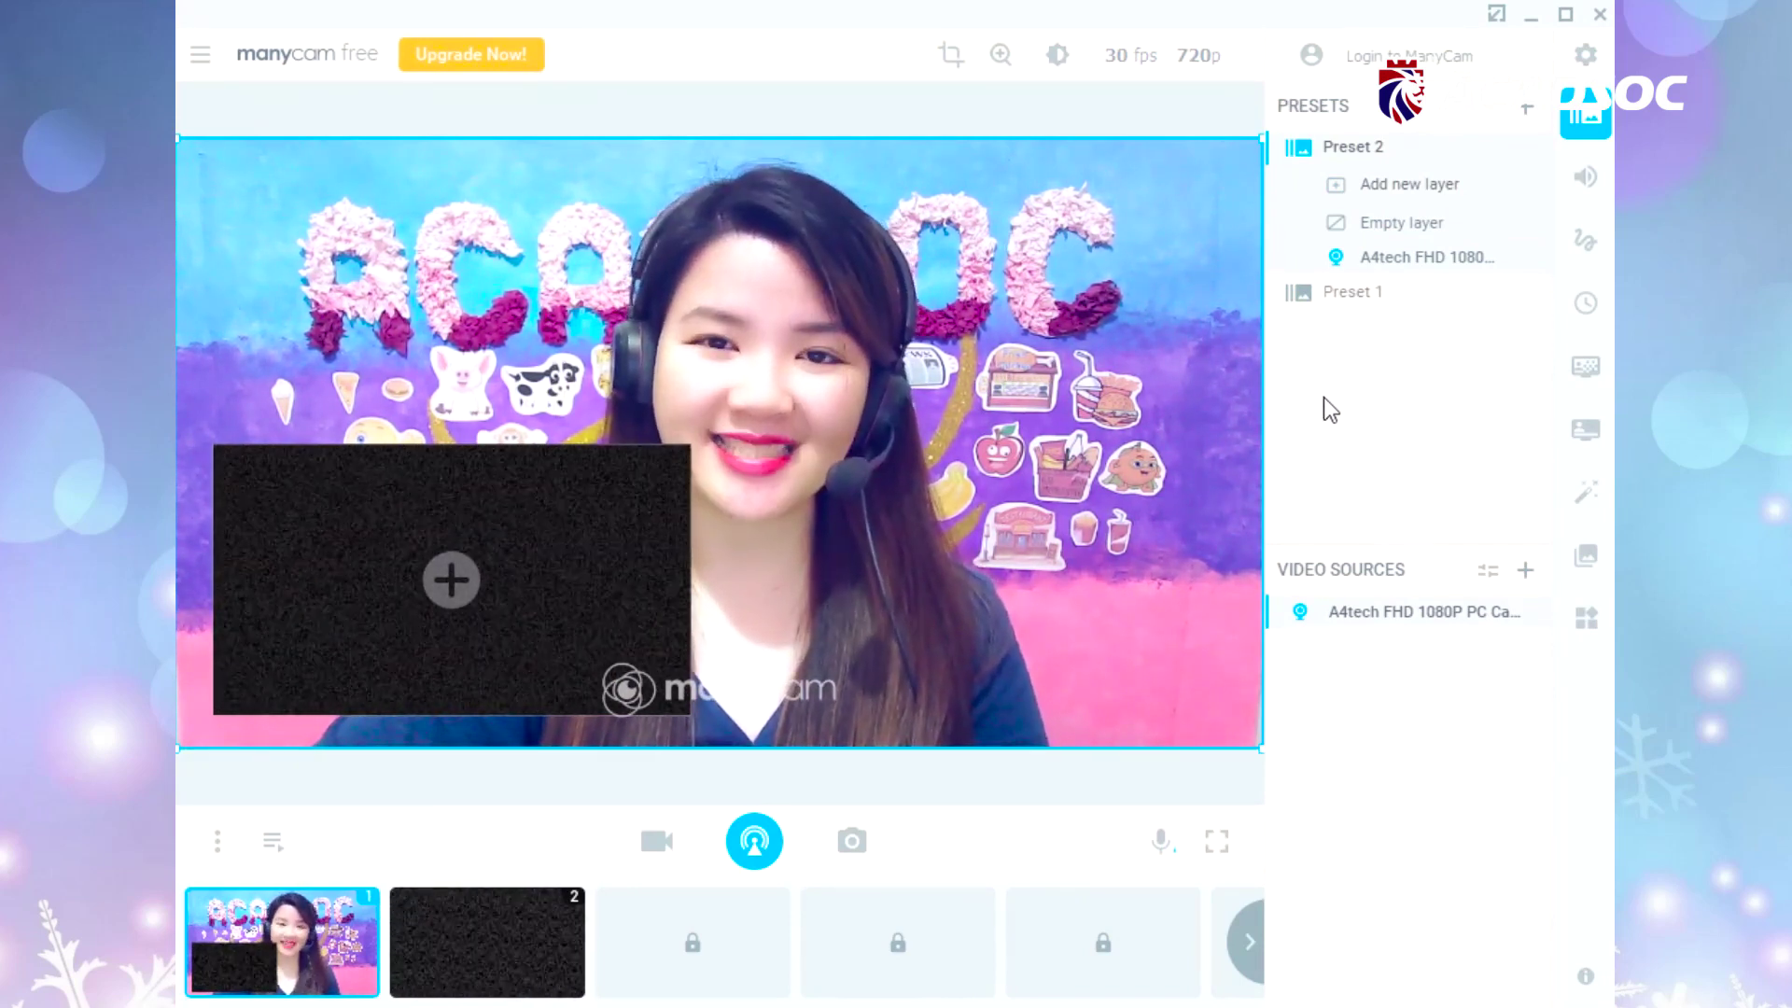
{"action": "mouse_move", "coordinate": [1243, 412]}
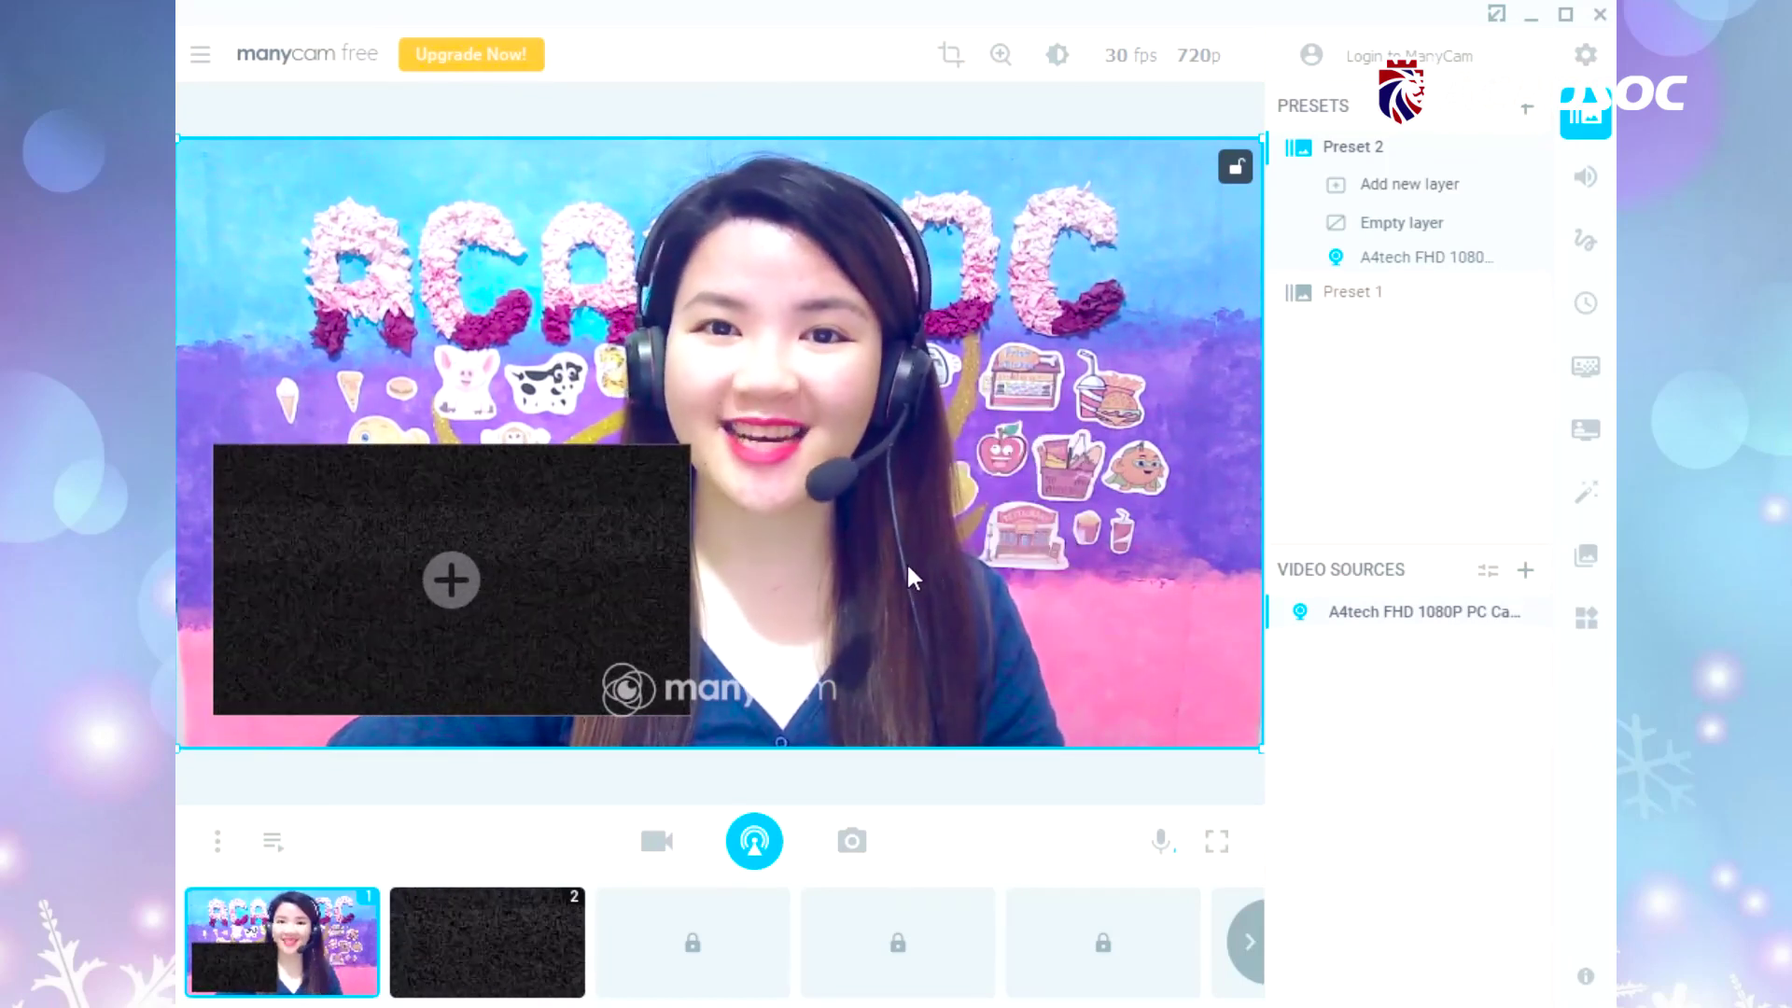
- Load watermelon.gif as the empty Preset 2 layer's image source, then delete that layer
{"action": "left_click", "coordinate": [456, 514]}
{"action": "left_click", "coordinate": [446, 578]}
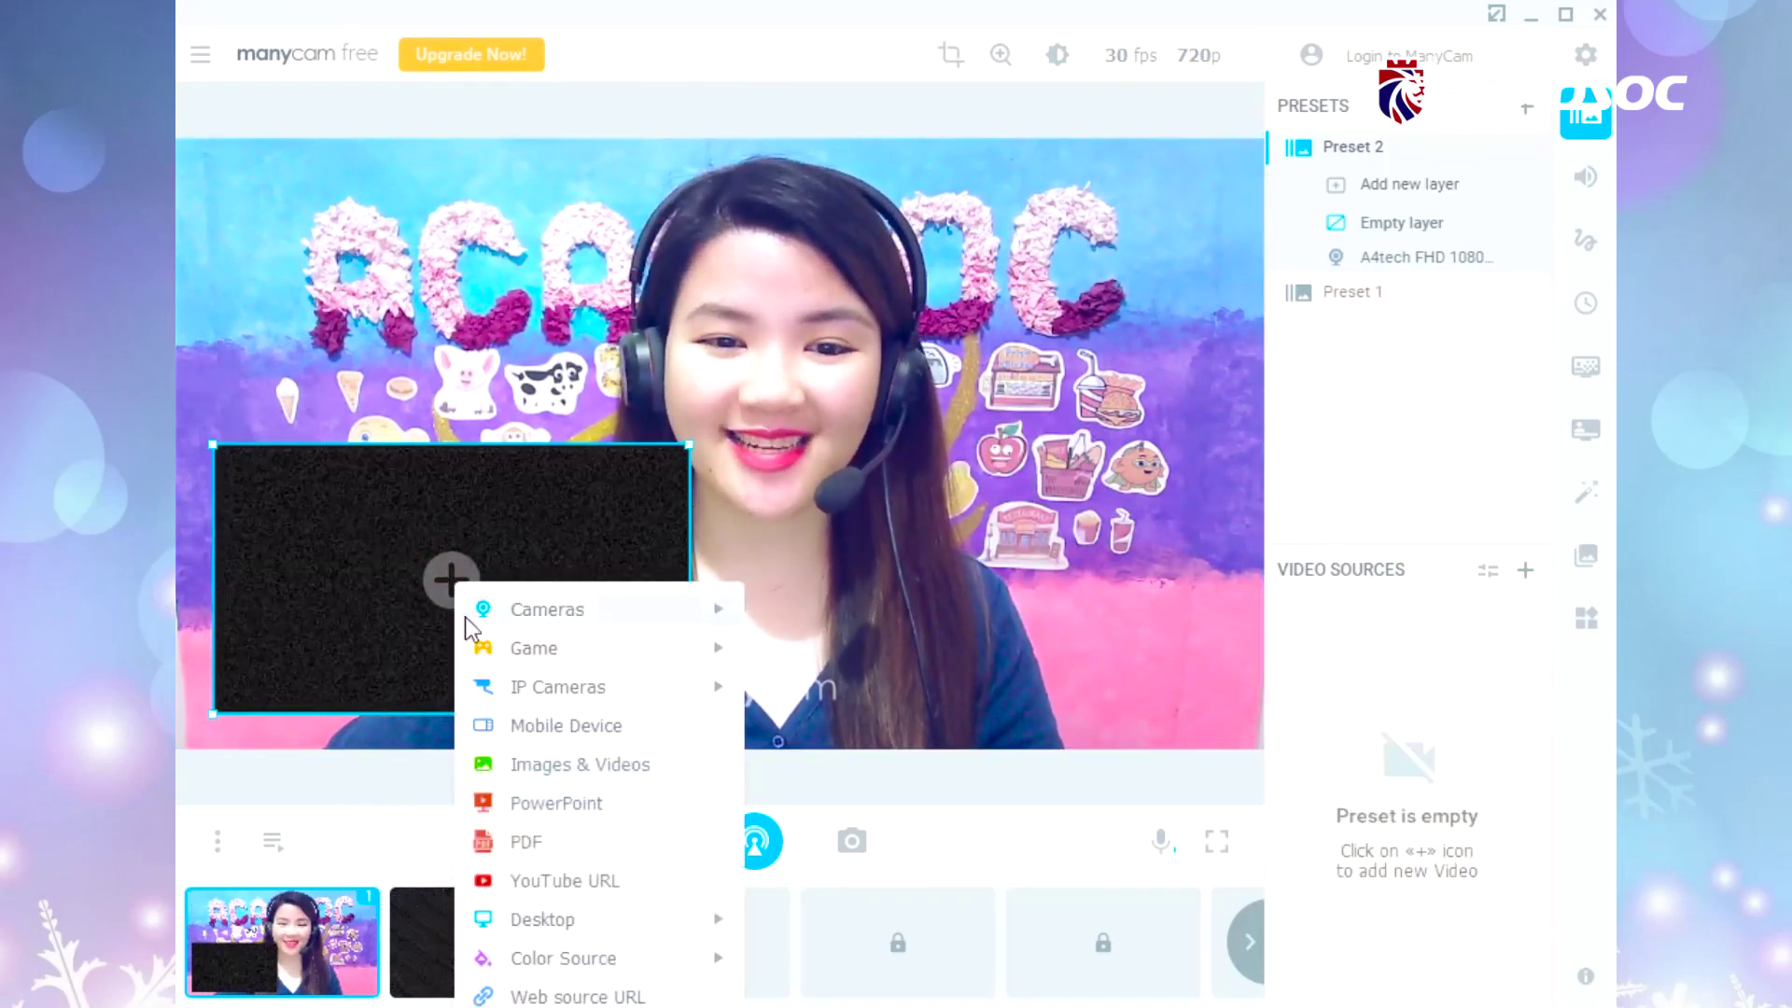
{"action": "left_click", "coordinate": [568, 765]}
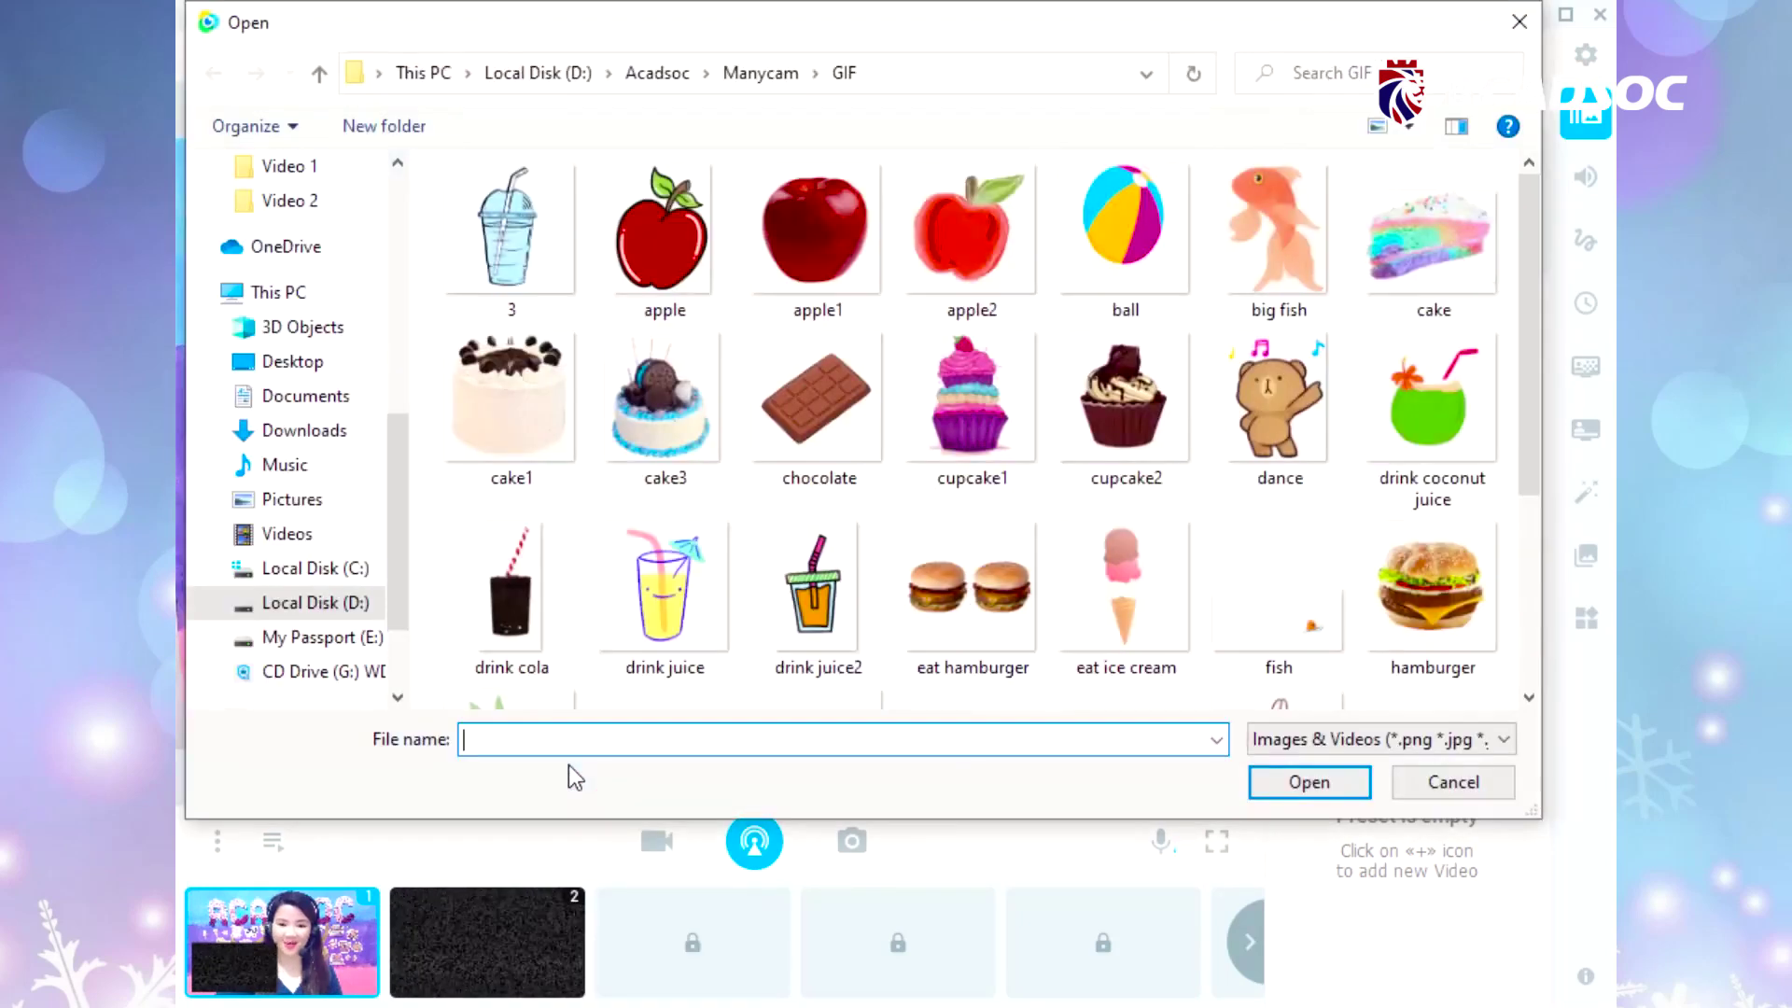
{"action": "scroll", "coordinate": [612, 551], "scroll_direction": "down", "scroll_amount": 3}
{"action": "left_click", "coordinate": [607, 588]}
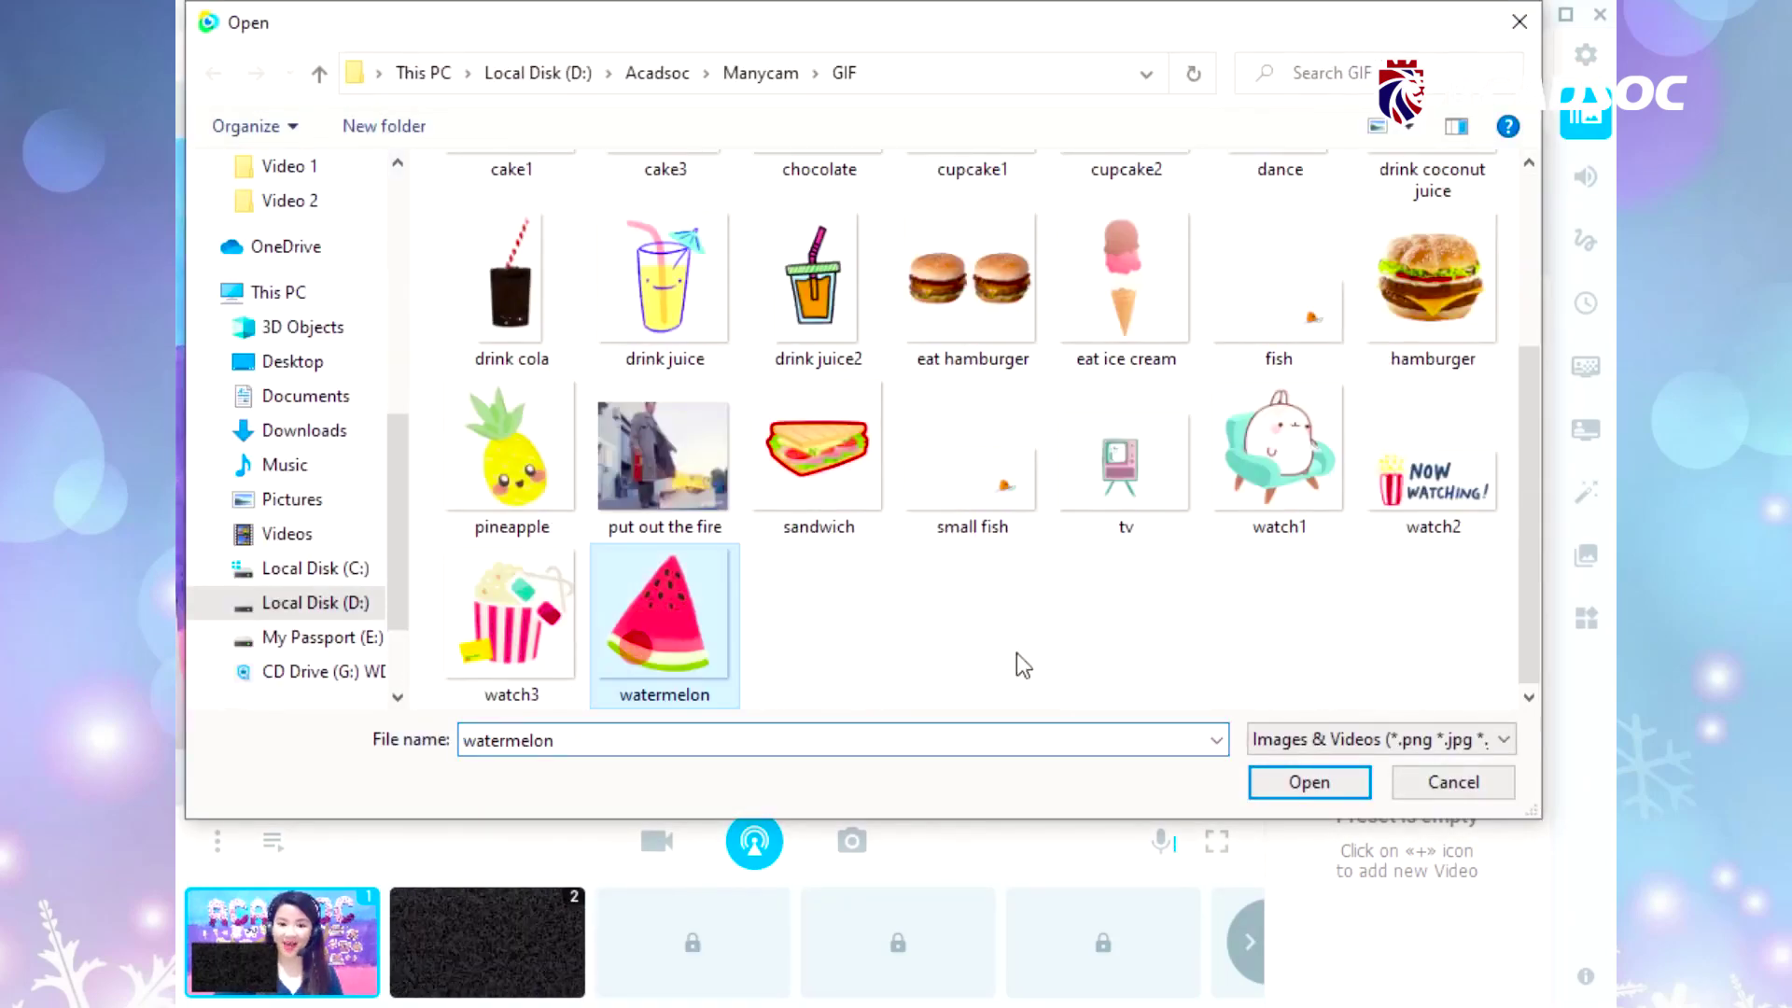
{"action": "left_click", "coordinate": [1293, 797]}
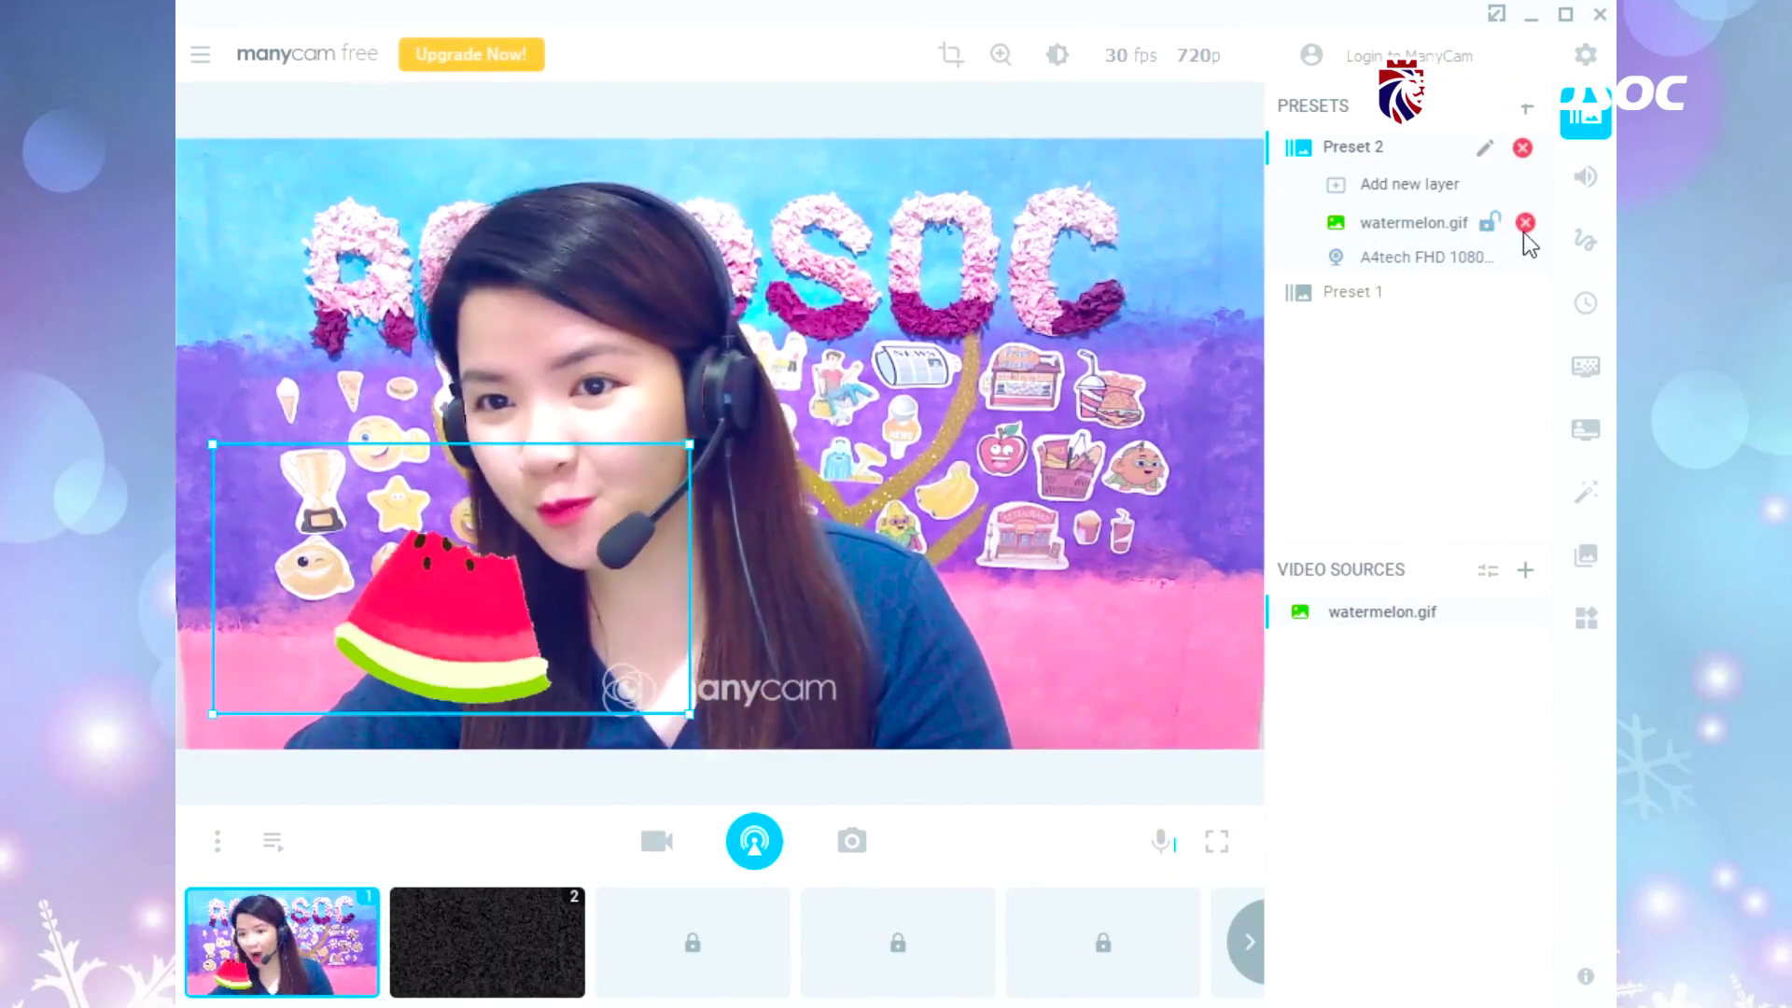
{"action": "left_click", "coordinate": [1524, 224]}
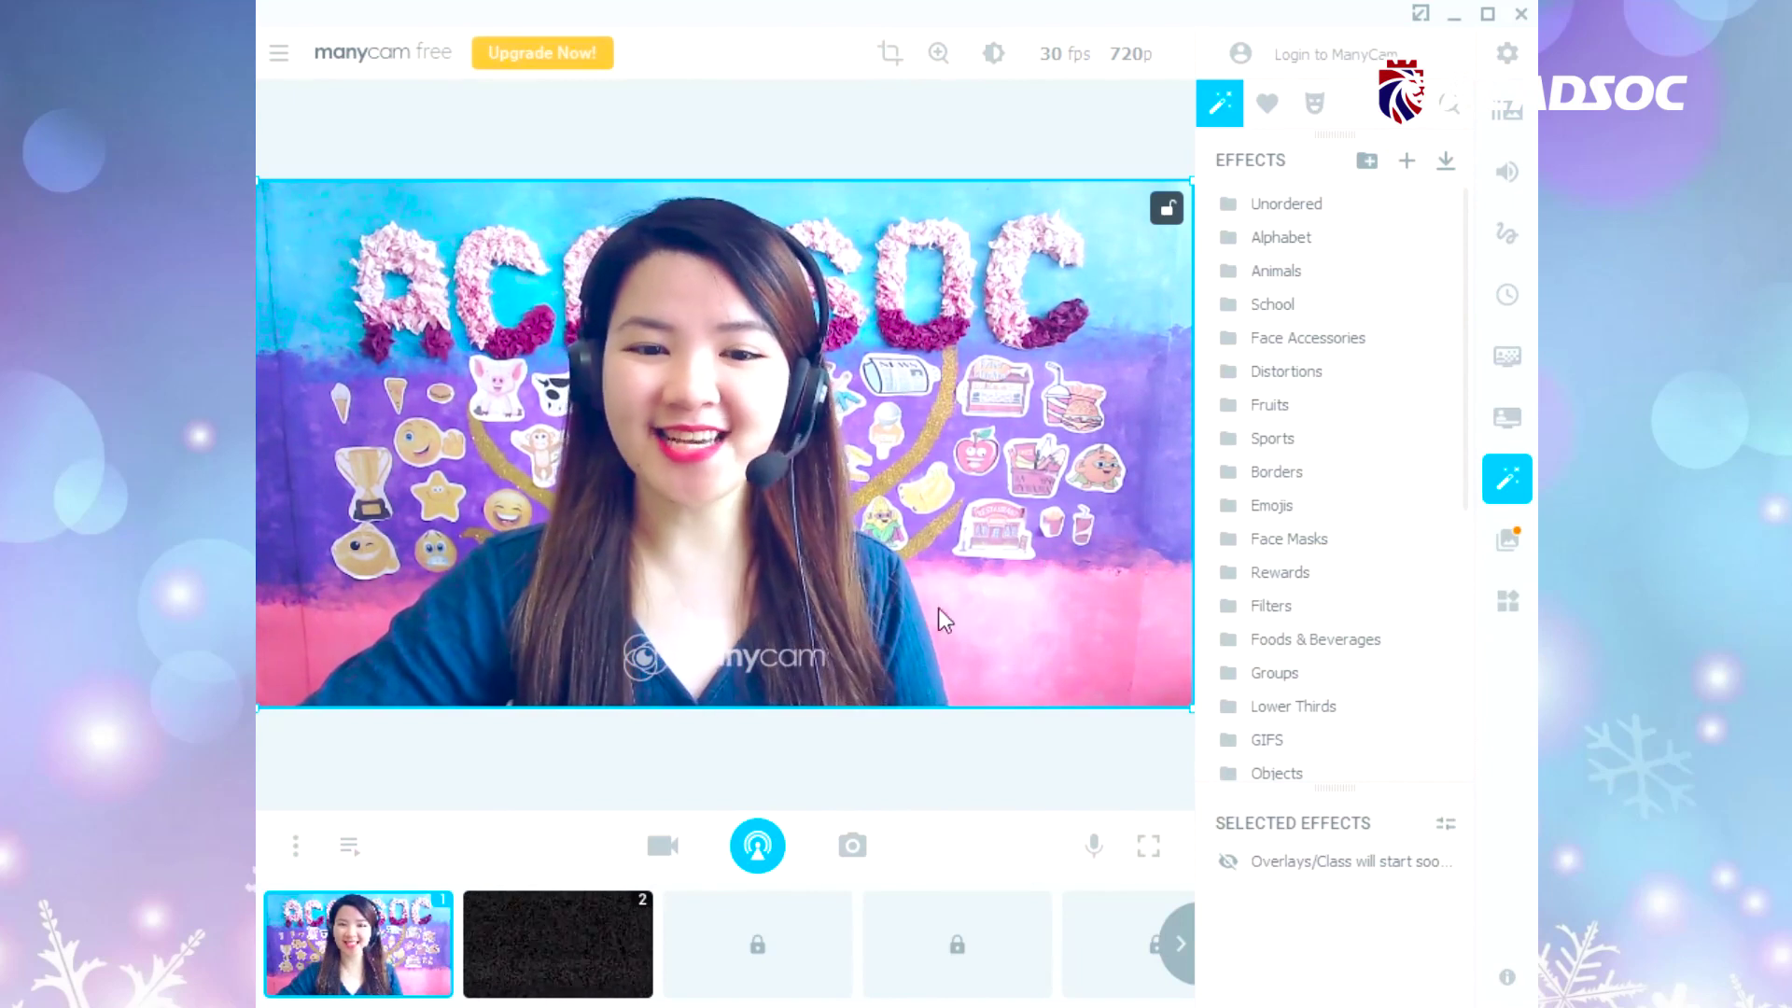
- Set scene two's source to Desktop > Area under cursor
{"action": "left_click", "coordinate": [644, 900]}
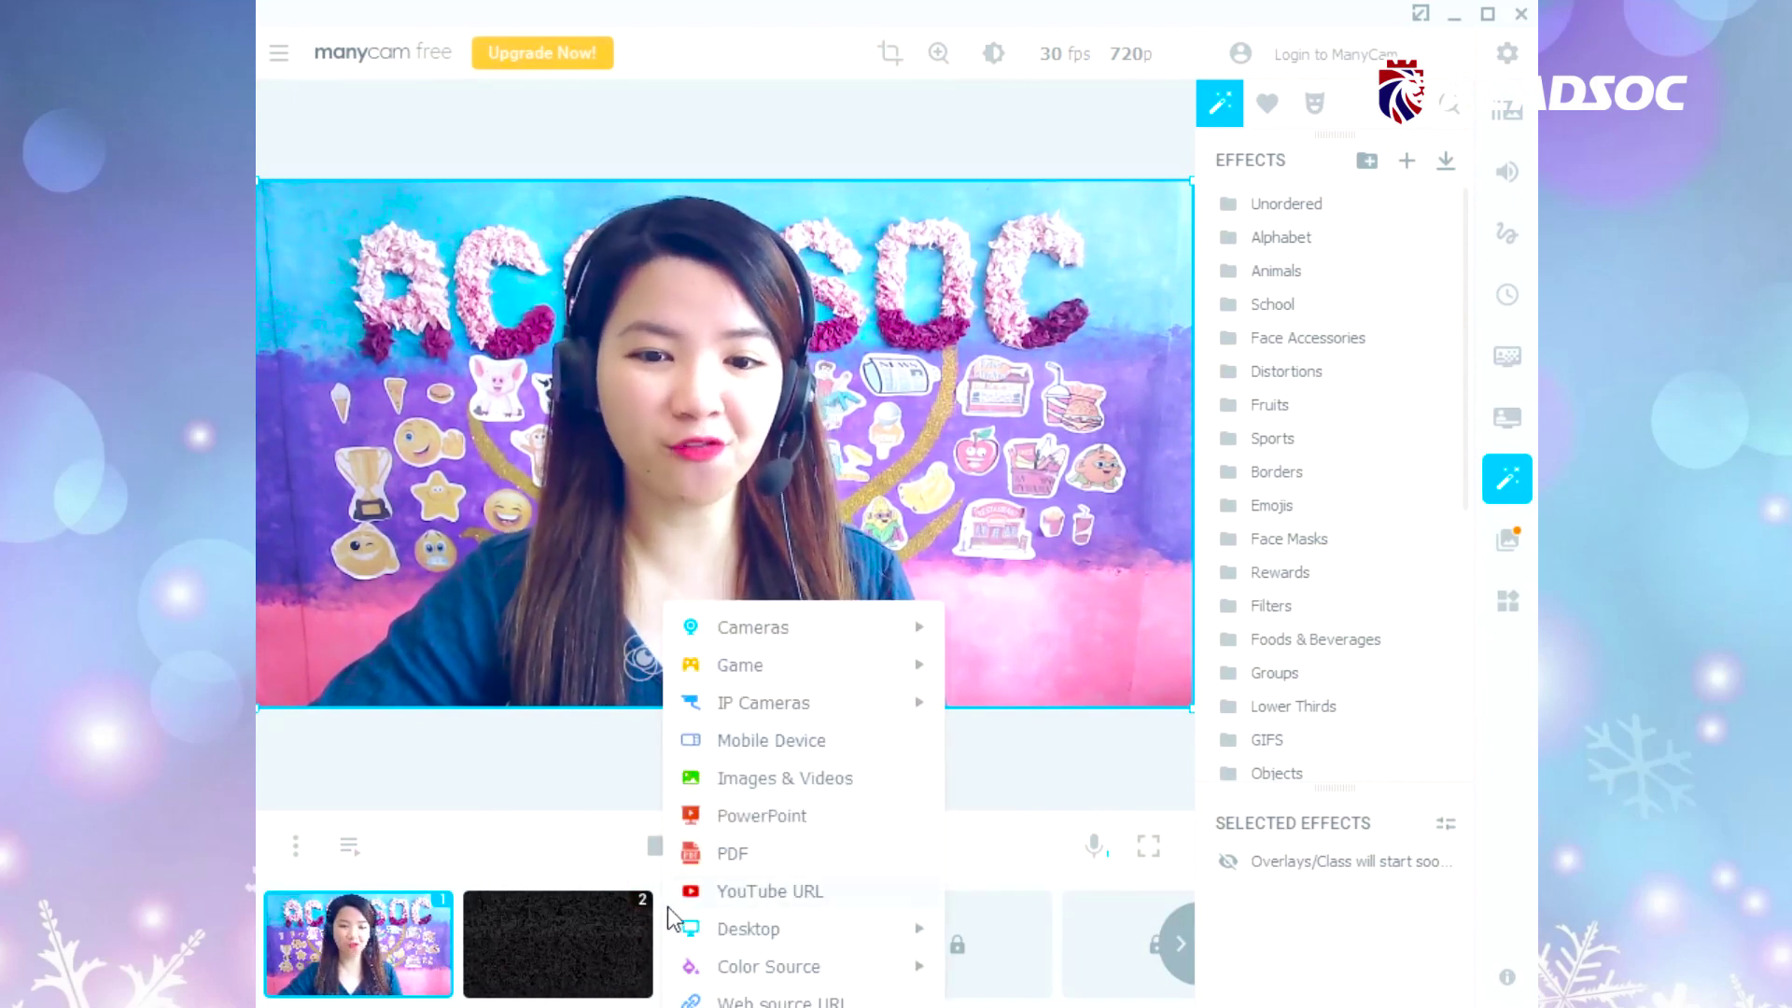
{"action": "mouse_move", "coordinate": [849, 929]}
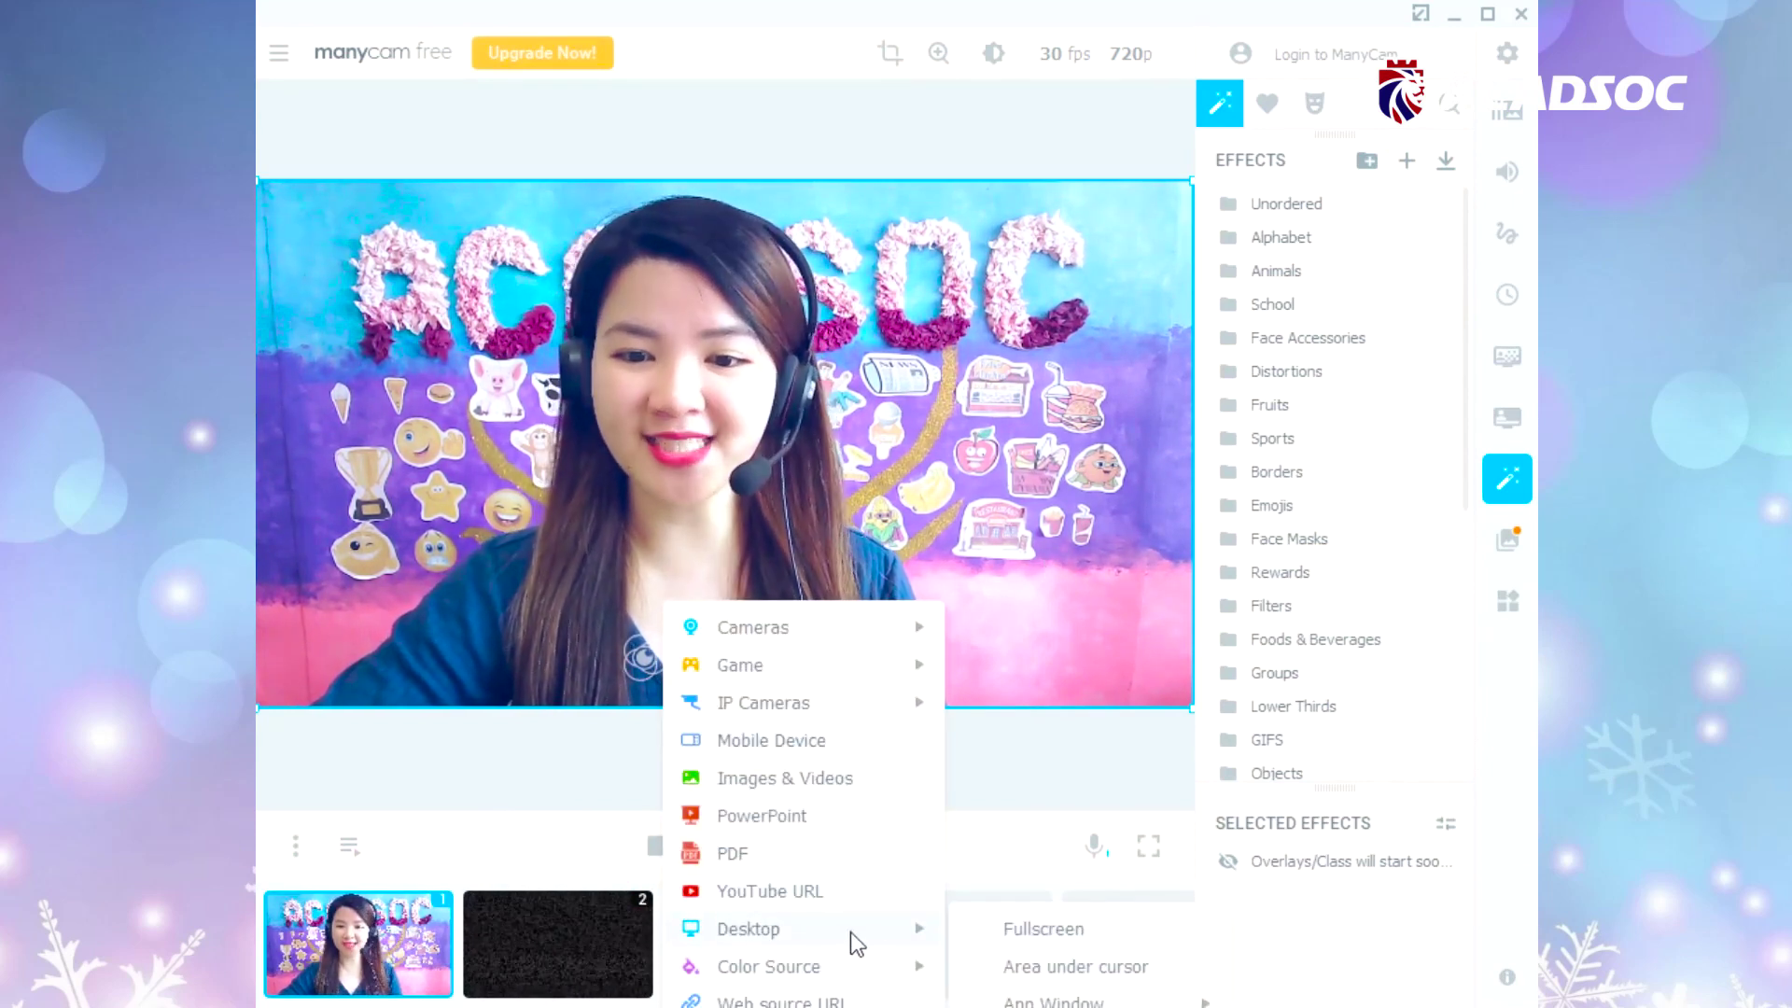
{"action": "left_click", "coordinate": [1006, 967]}
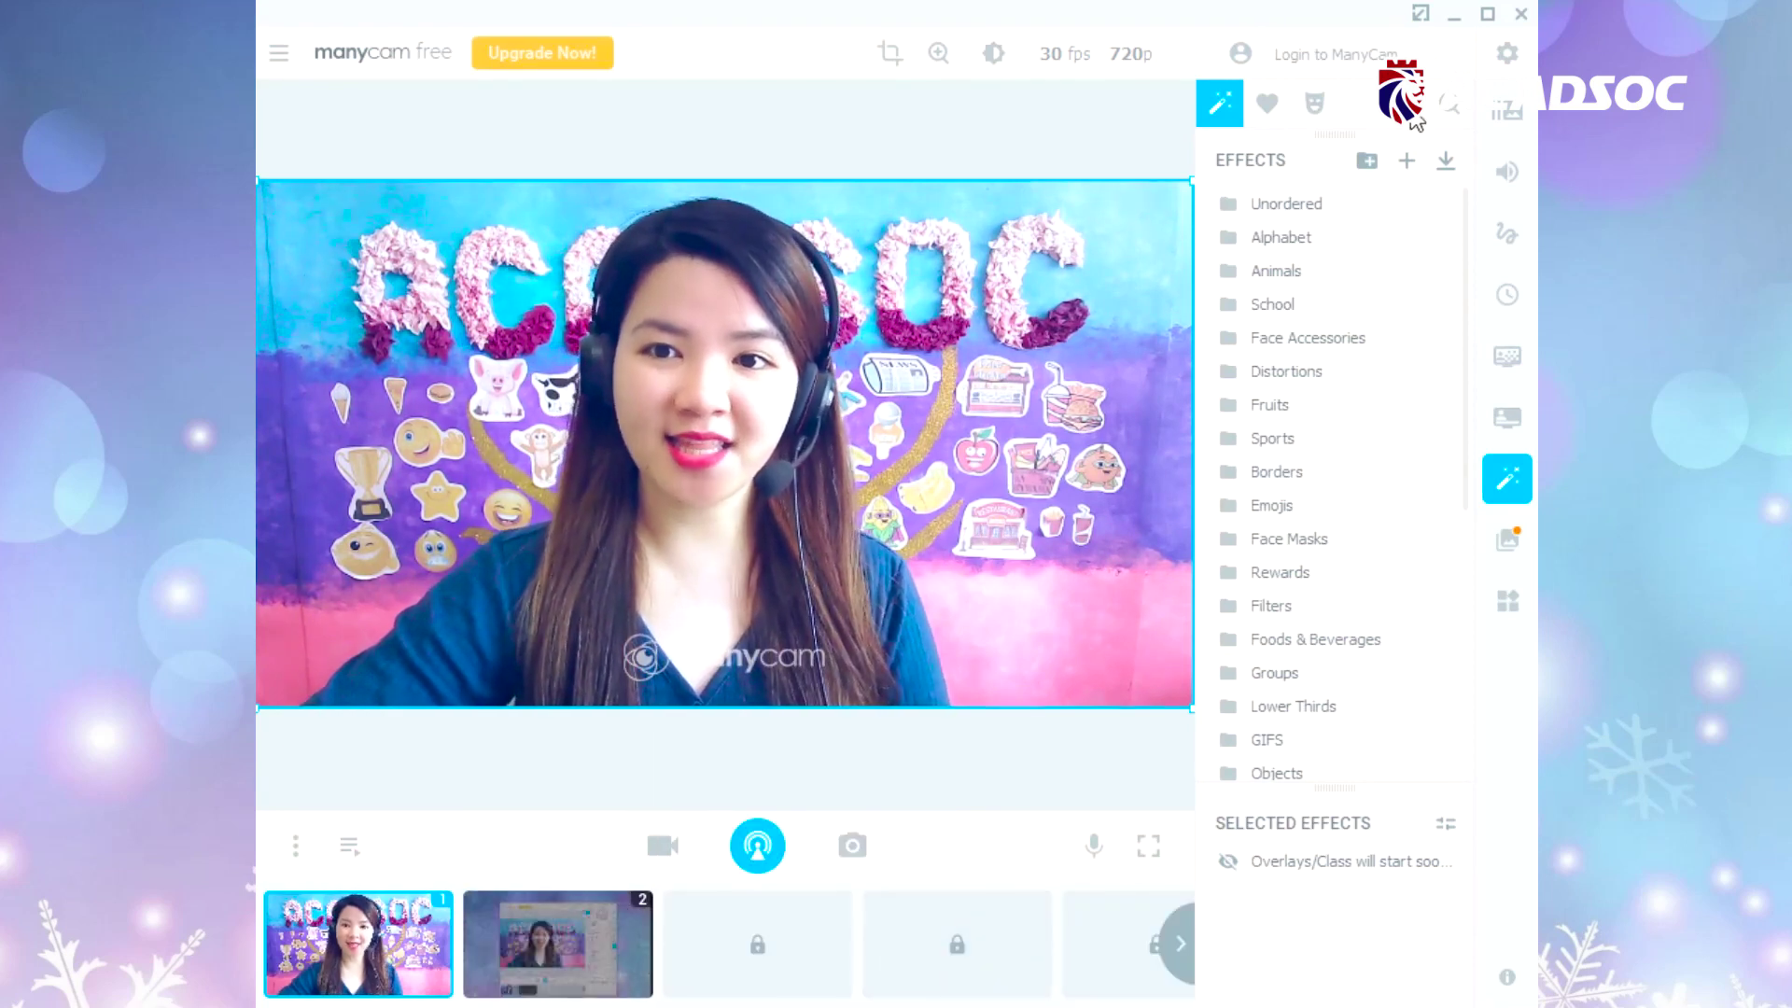
- Search effects for 'cat', make scene two live, apply Cat 1, then return to the webcam
{"action": "left_click", "coordinate": [1453, 110]}
{"action": "type", "text": "cat"}
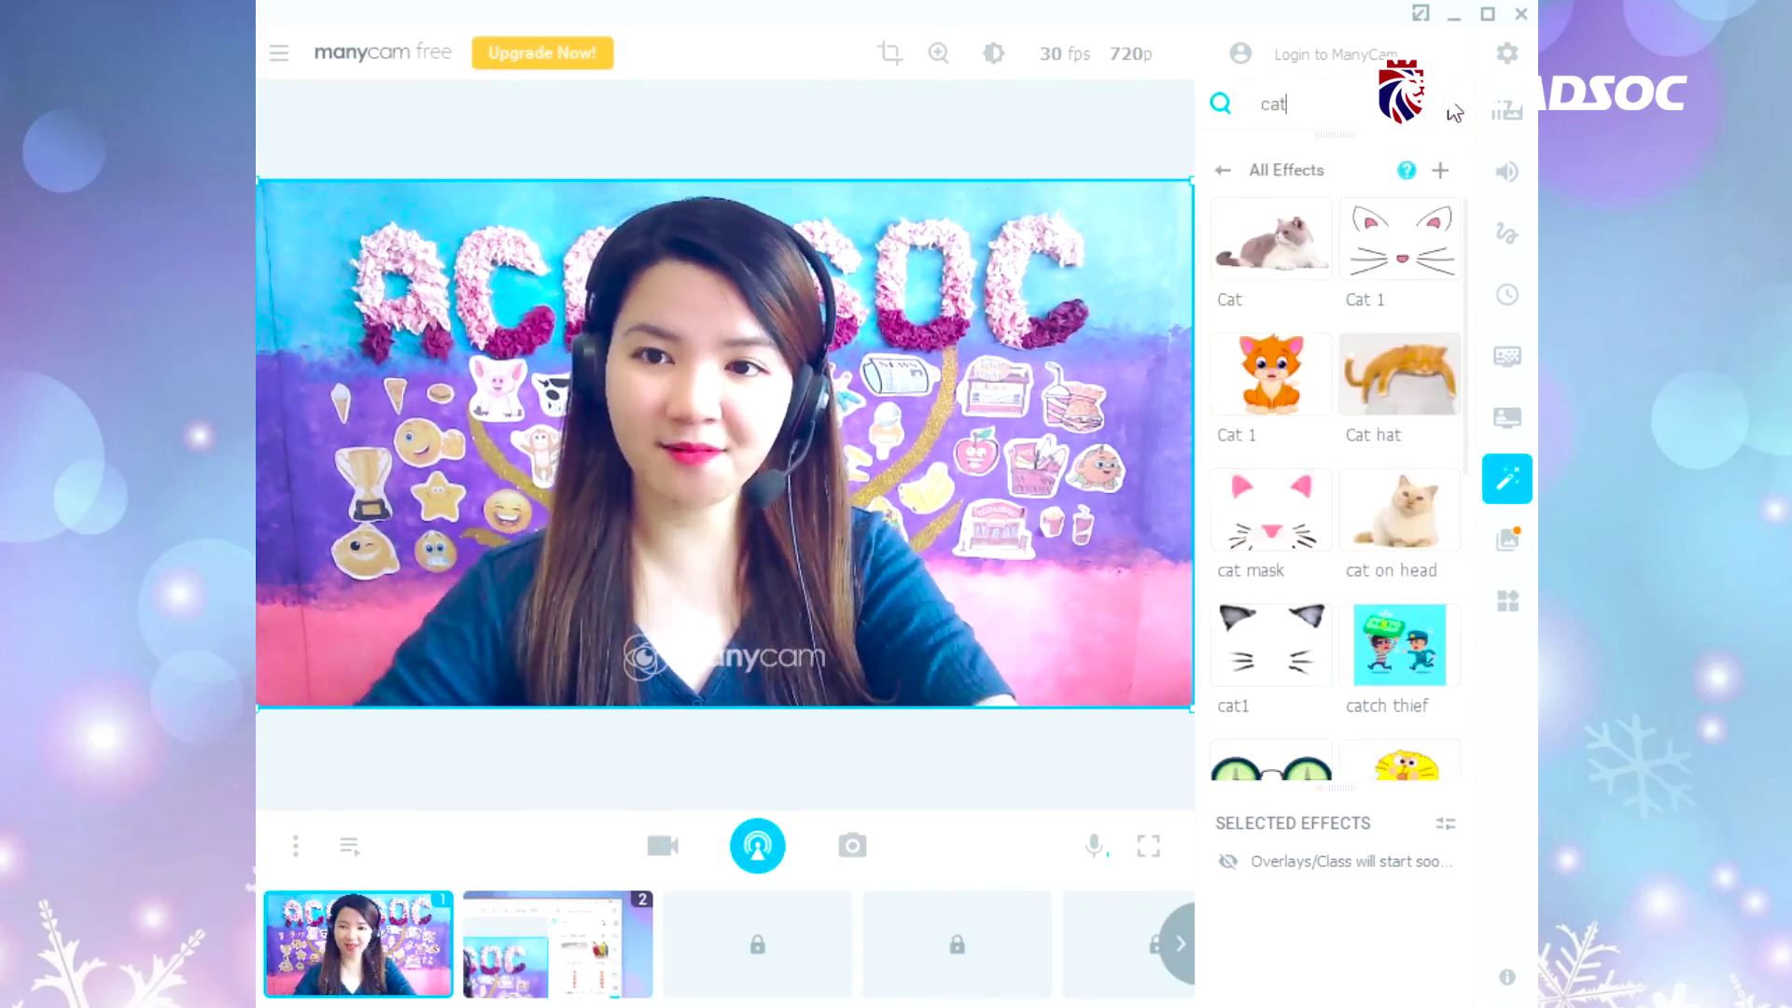
{"action": "mouse_move", "coordinate": [571, 950]}
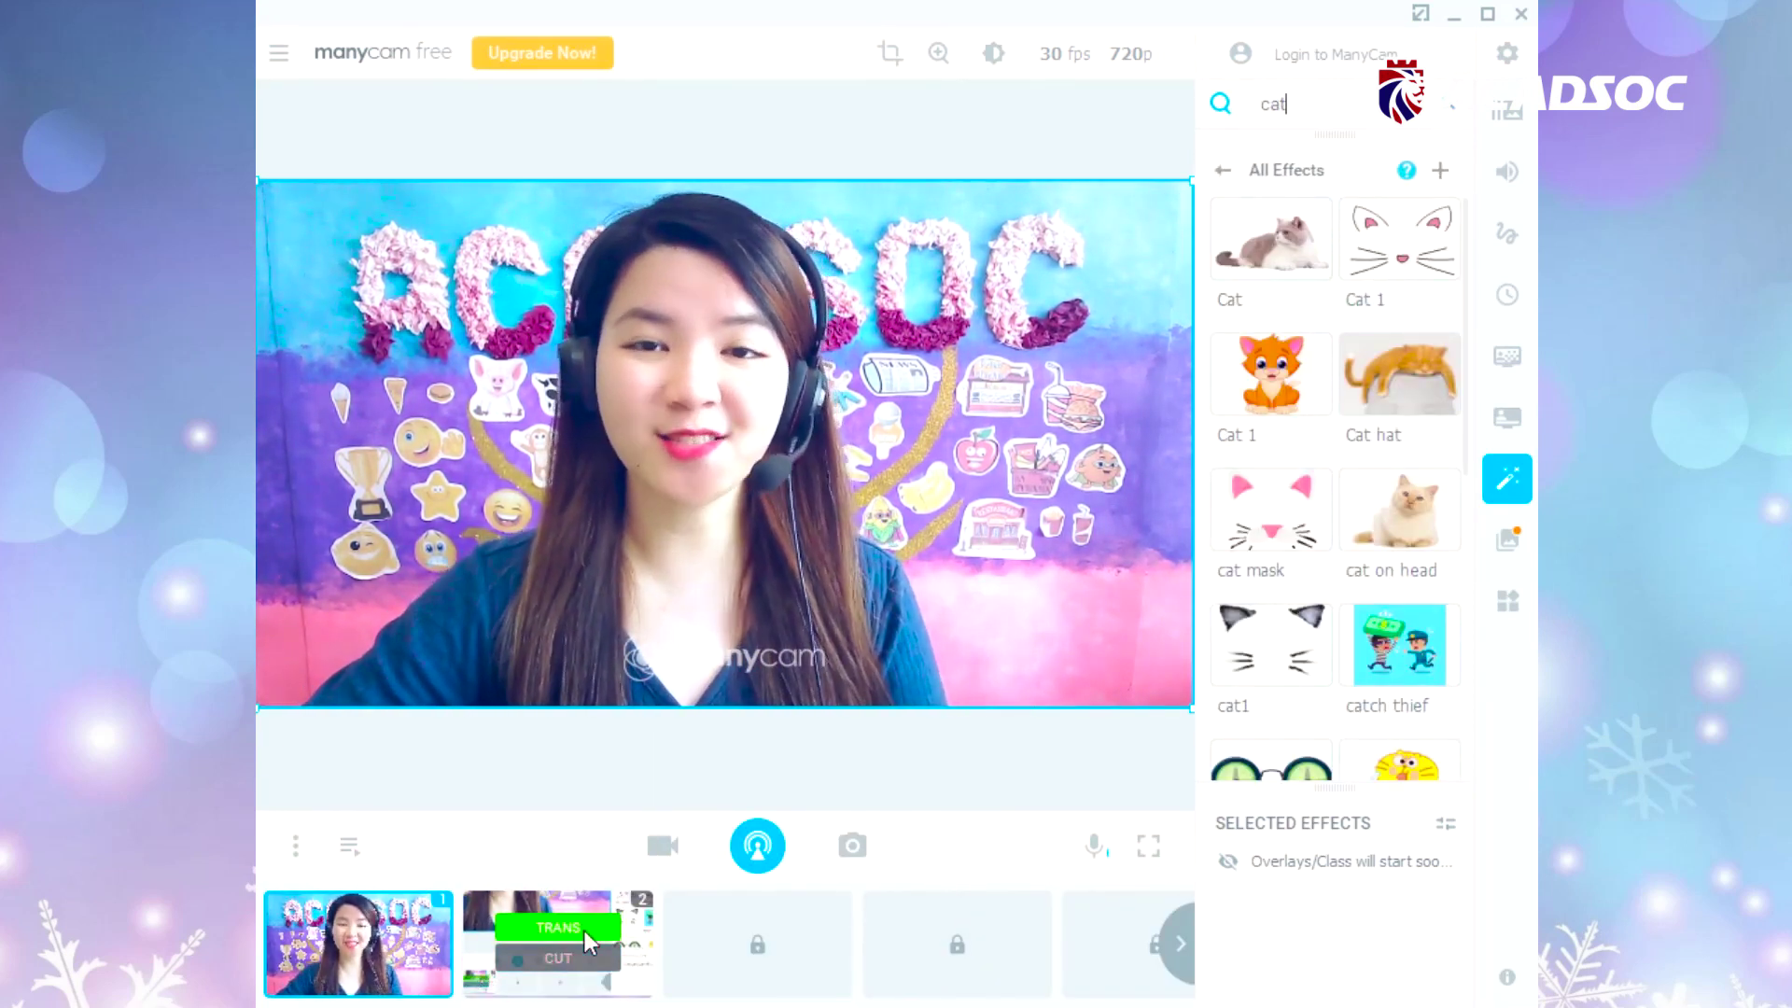
{"action": "left_click", "coordinate": [579, 933]}
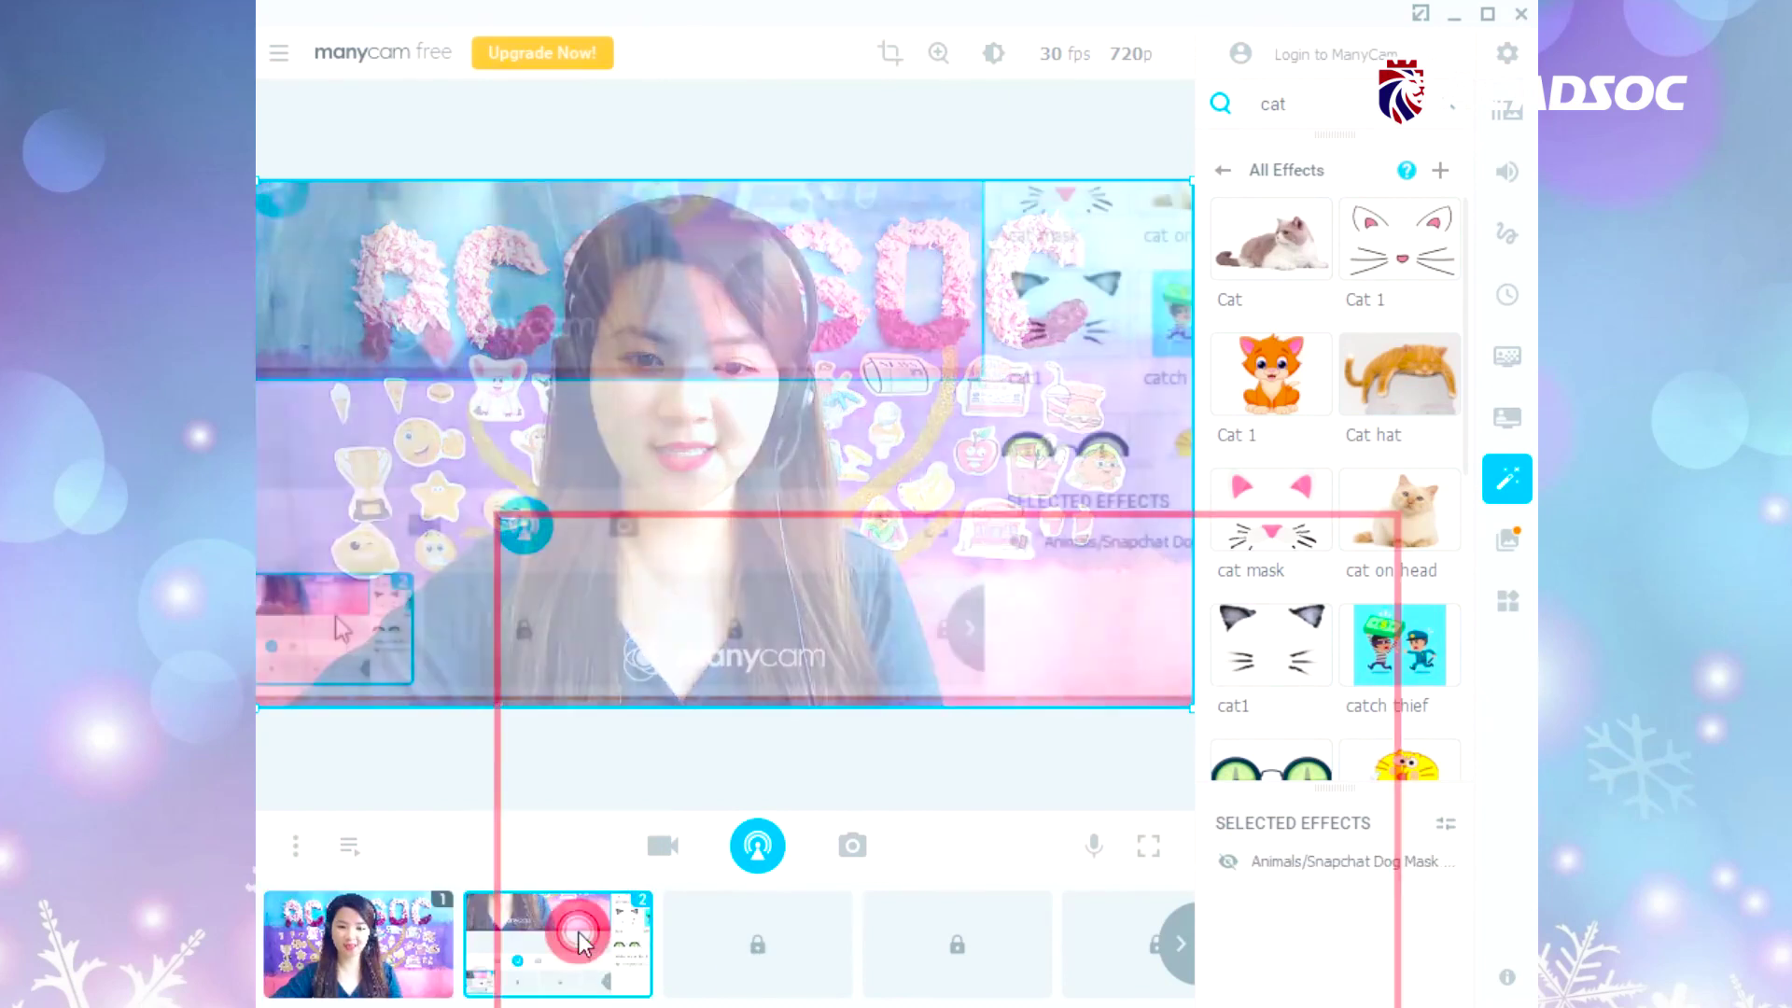
{"action": "left_click", "coordinate": [1409, 266]}
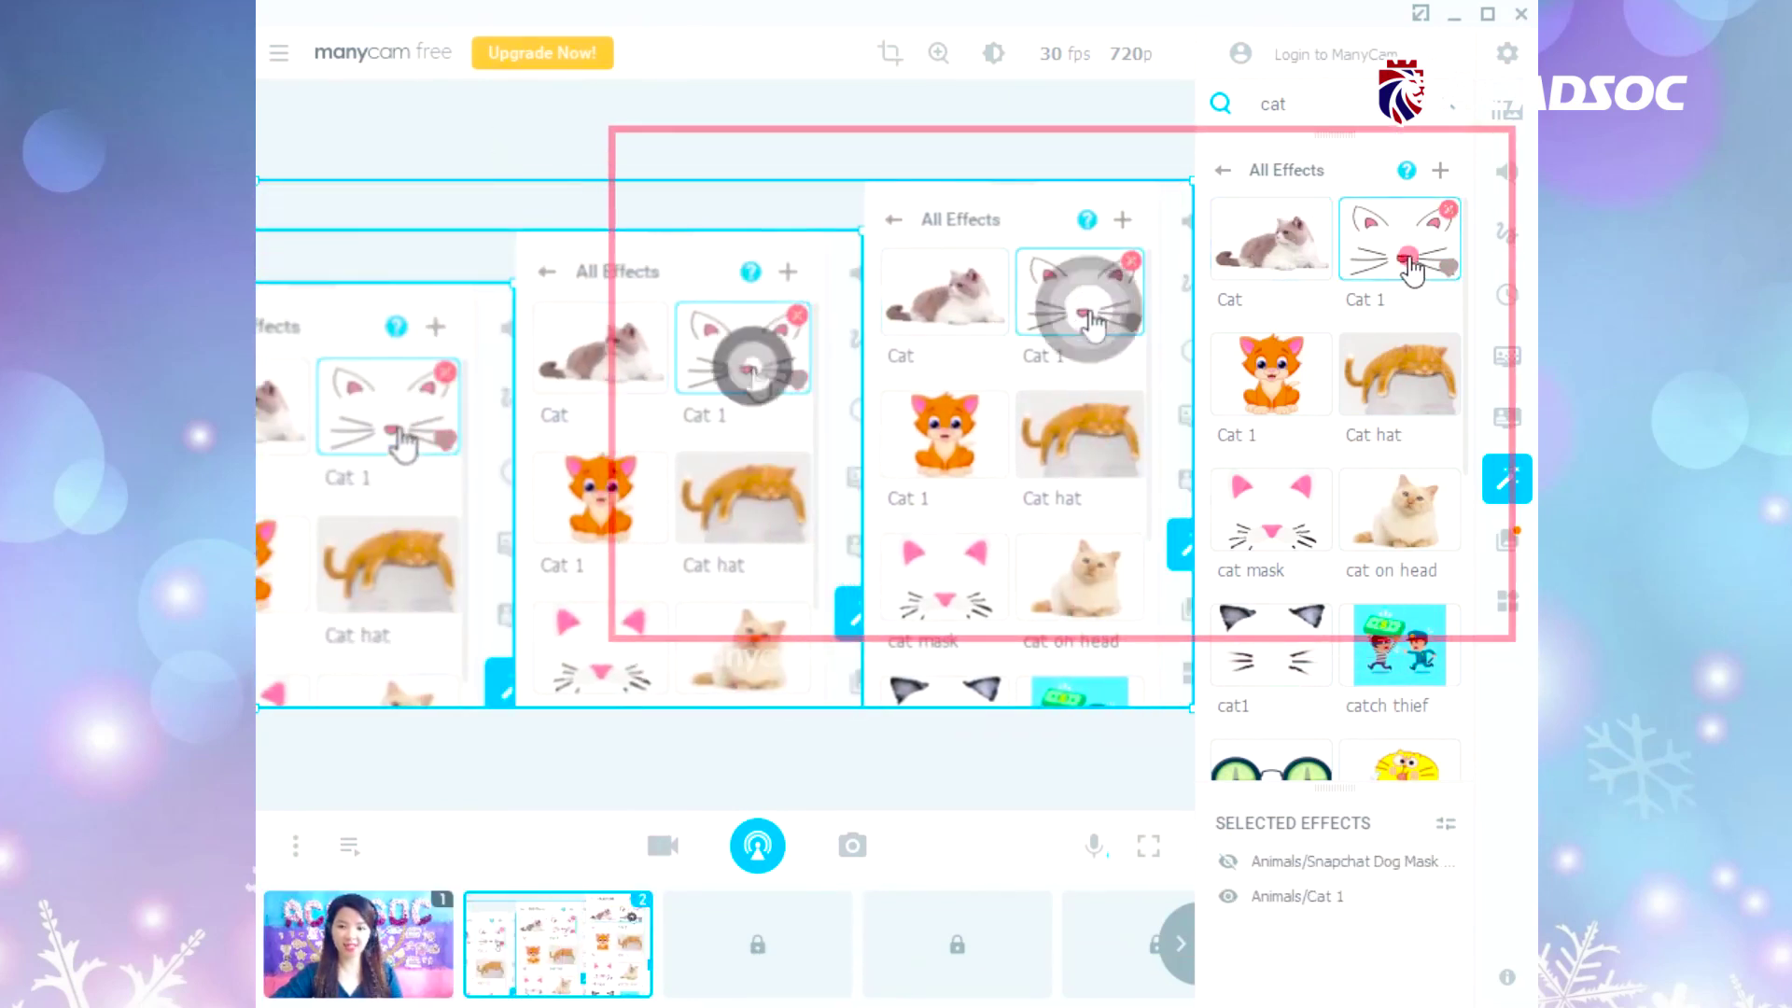
{"action": "left_click", "coordinate": [368, 930]}
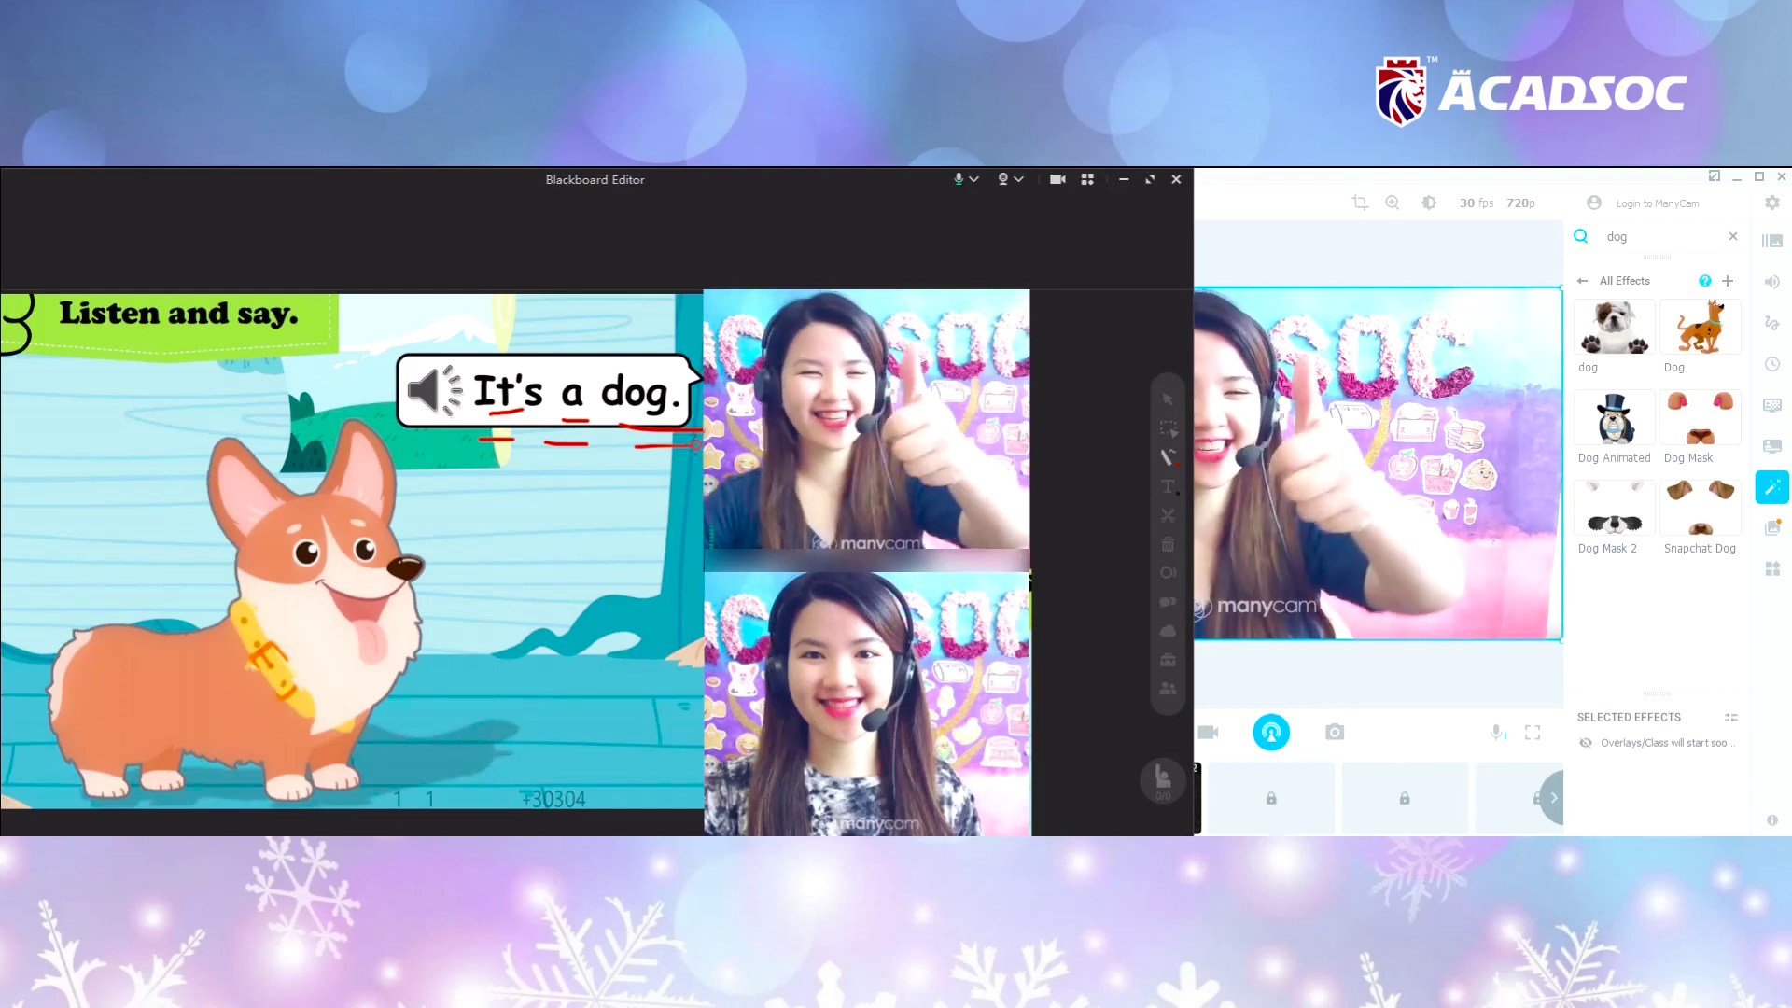
- Add a Desktop capture source, put it live, then switch the output back to the webcam
{"action": "left_click", "coordinate": [1259, 584]}
{"action": "left_click", "coordinate": [1210, 775]}
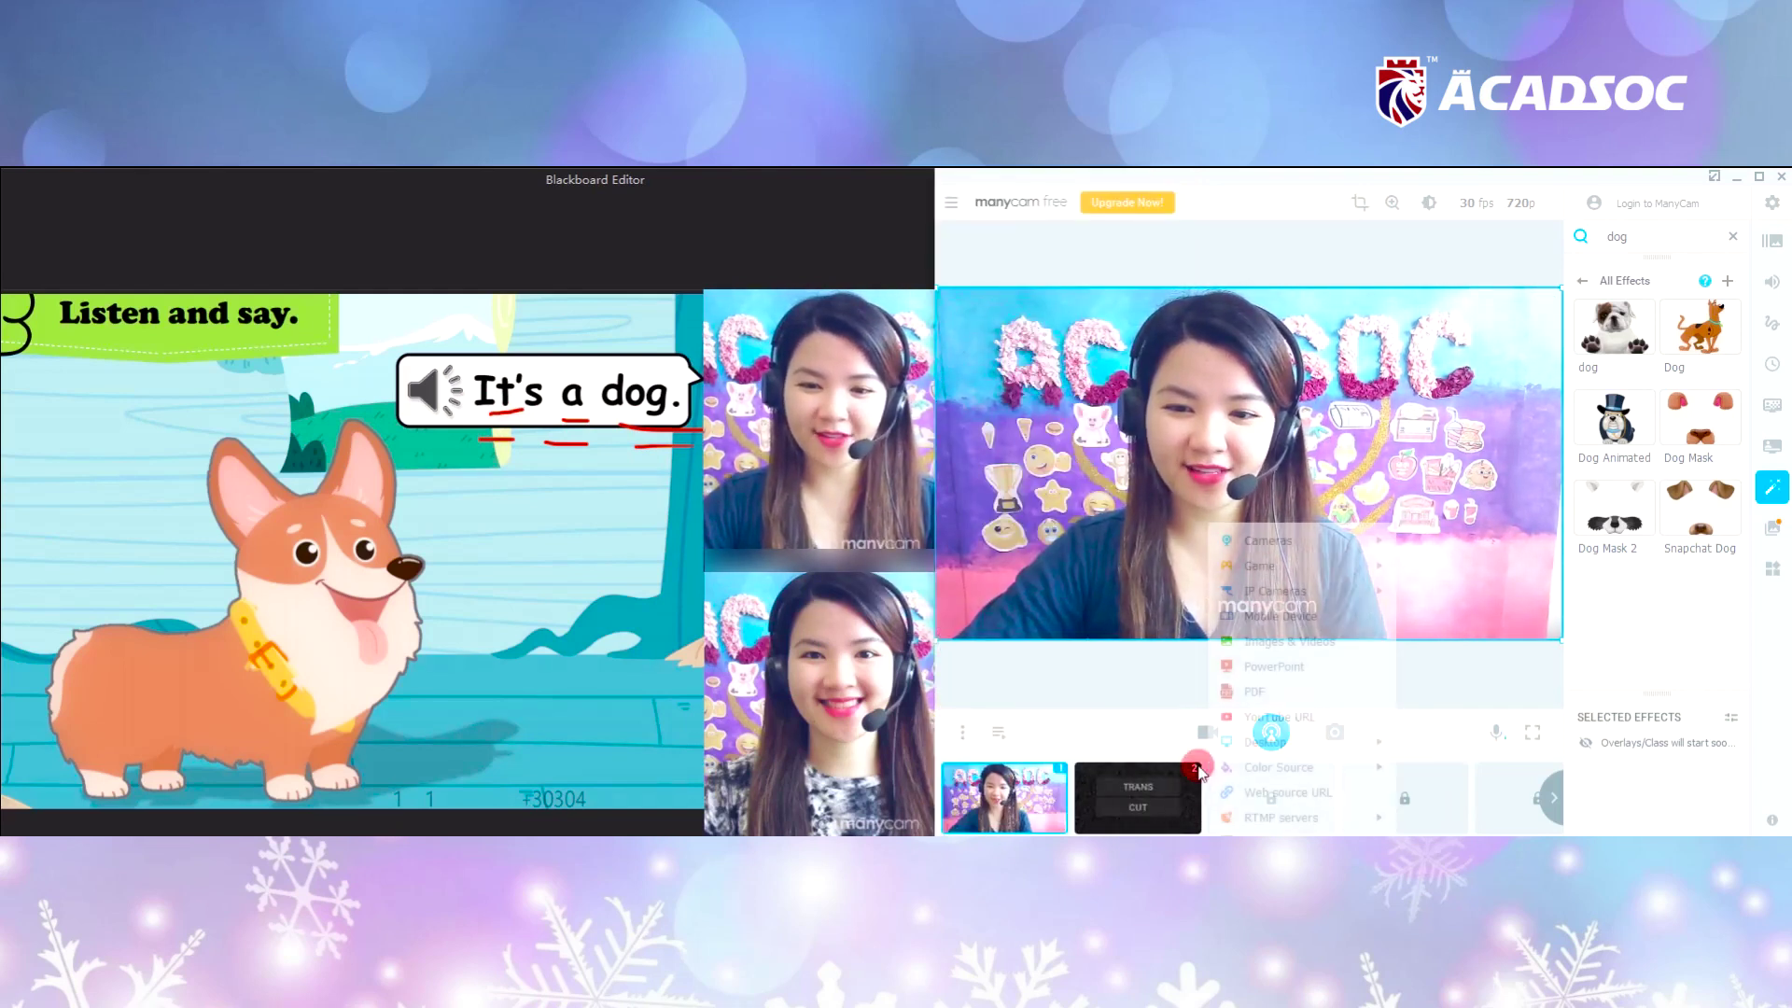
{"action": "left_click", "coordinate": [1277, 742]}
{"action": "left_click", "coordinate": [1431, 772]}
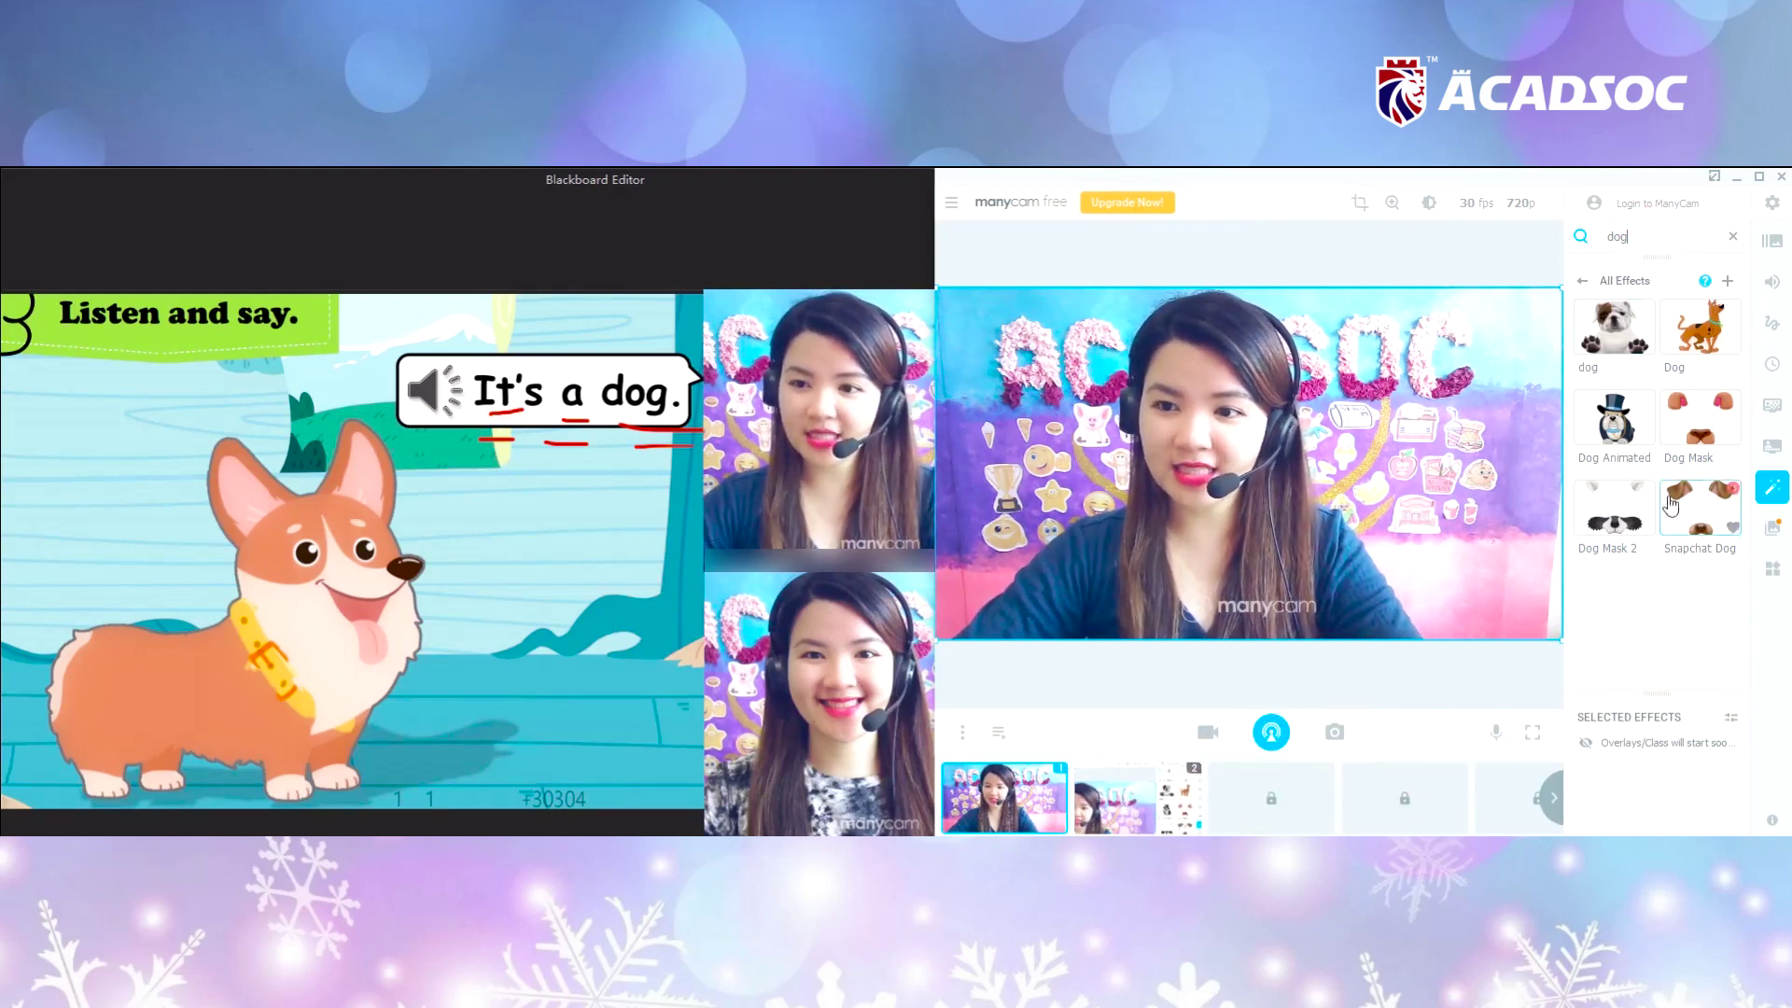
{"action": "left_click", "coordinate": [1134, 789]}
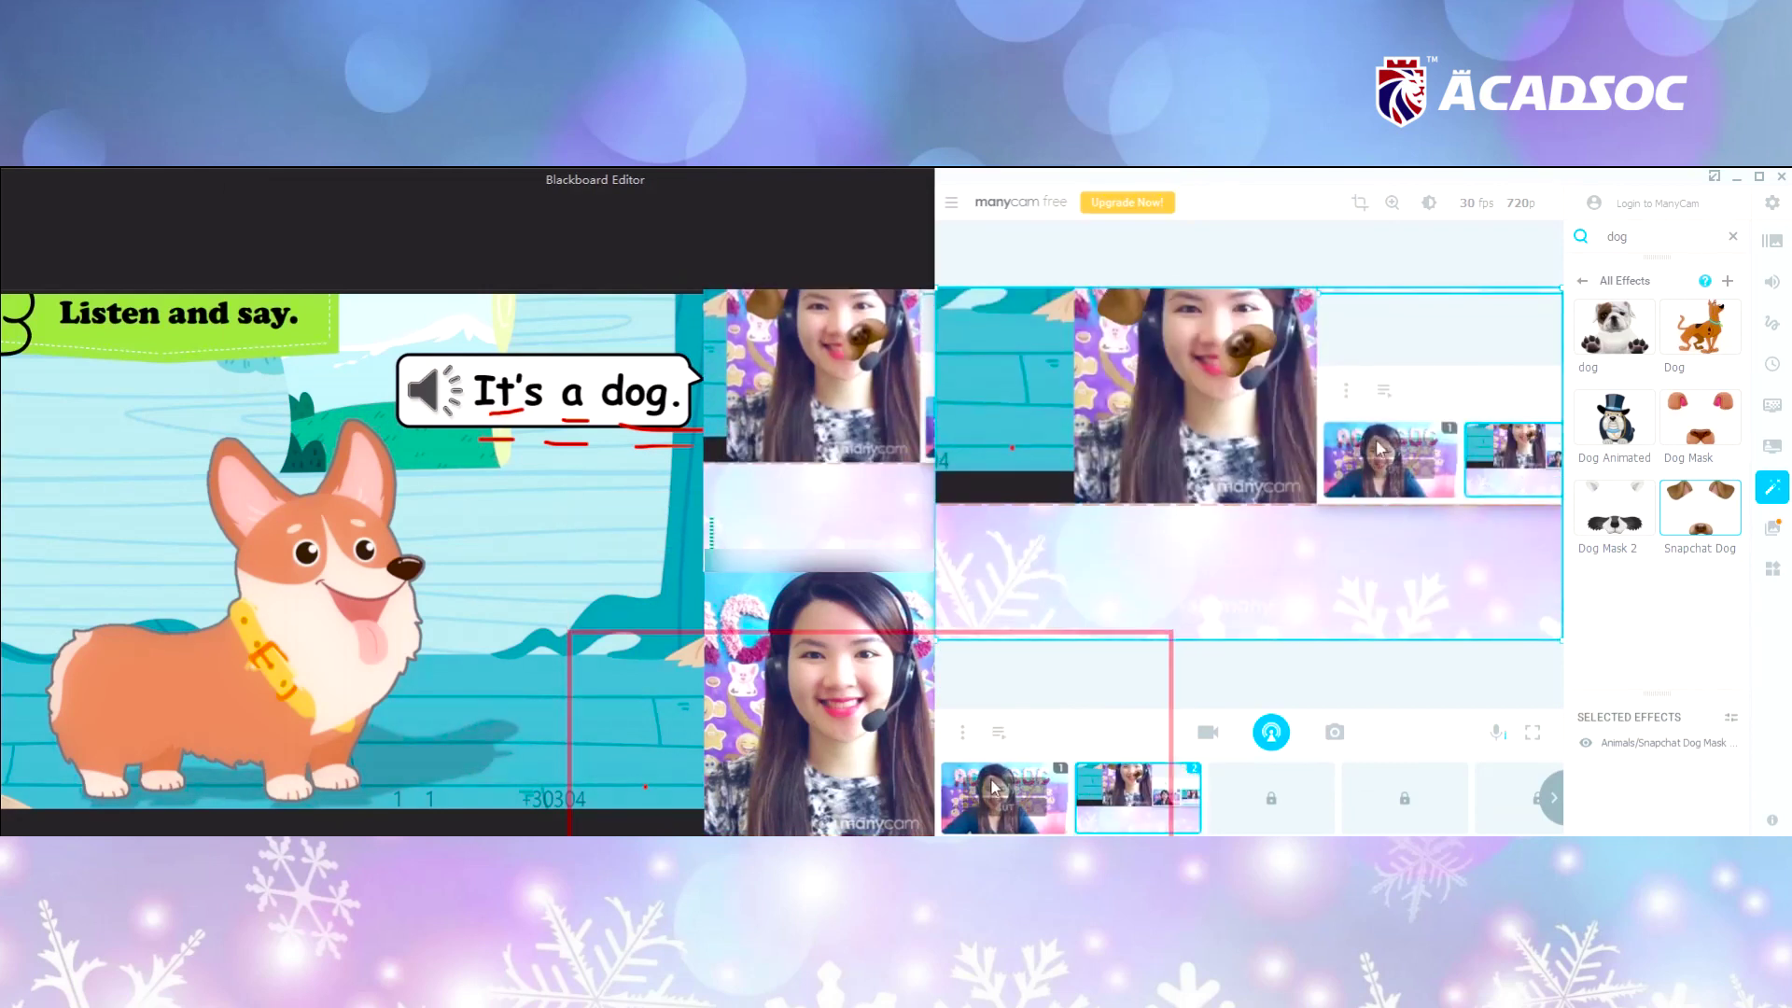
{"action": "left_click", "coordinate": [995, 787]}
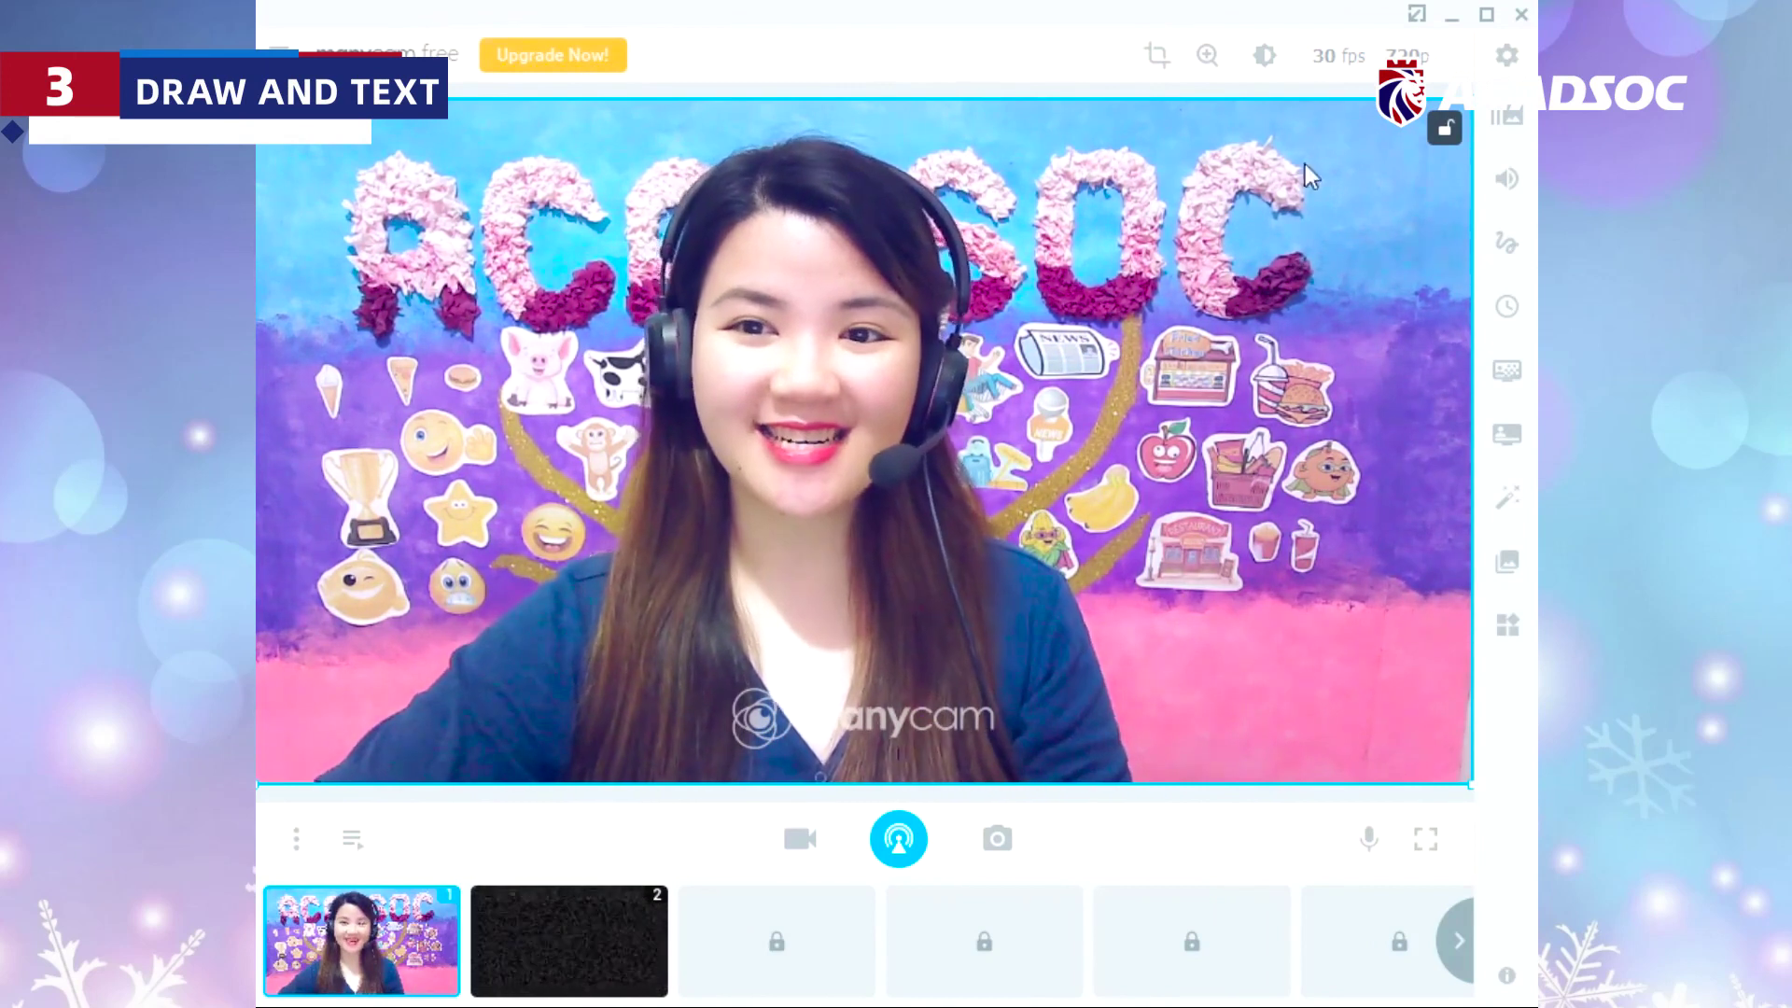
- With a thinner pen brush, draw a red circle around the wall pictures
{"action": "left_click", "coordinate": [1507, 242]}
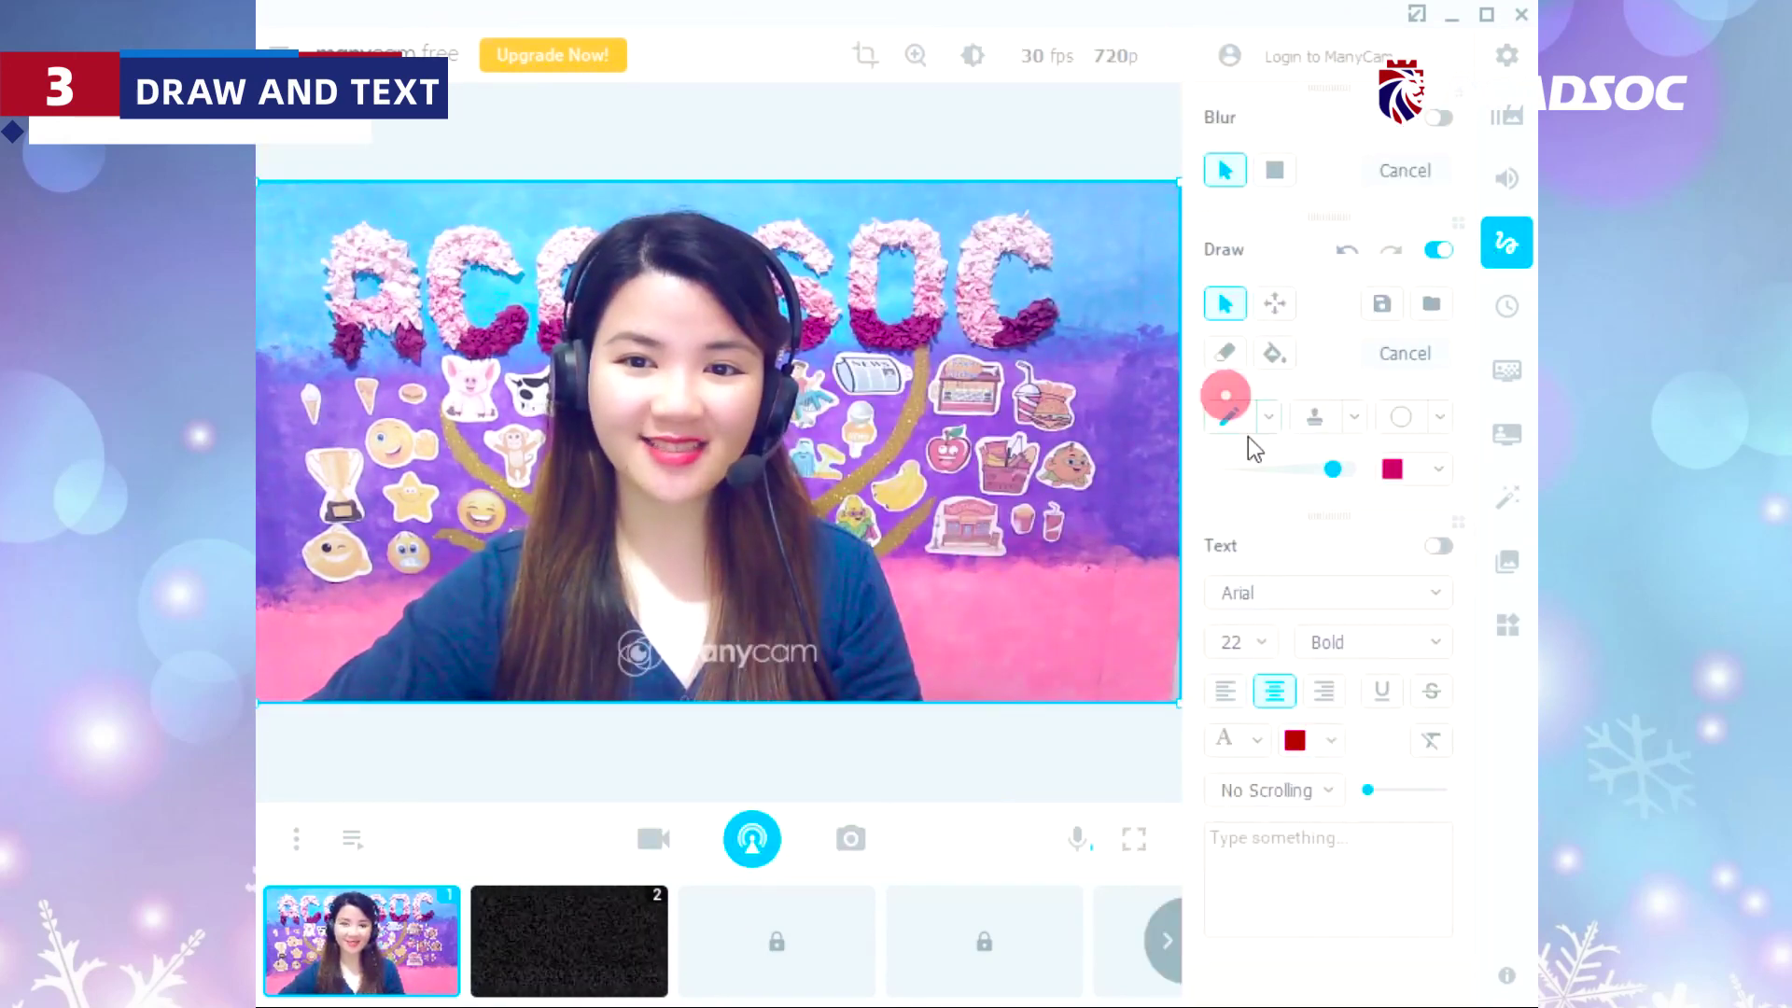
{"action": "left_click_drag", "start_coordinate": [1335, 469], "coordinate": [1298, 470]}
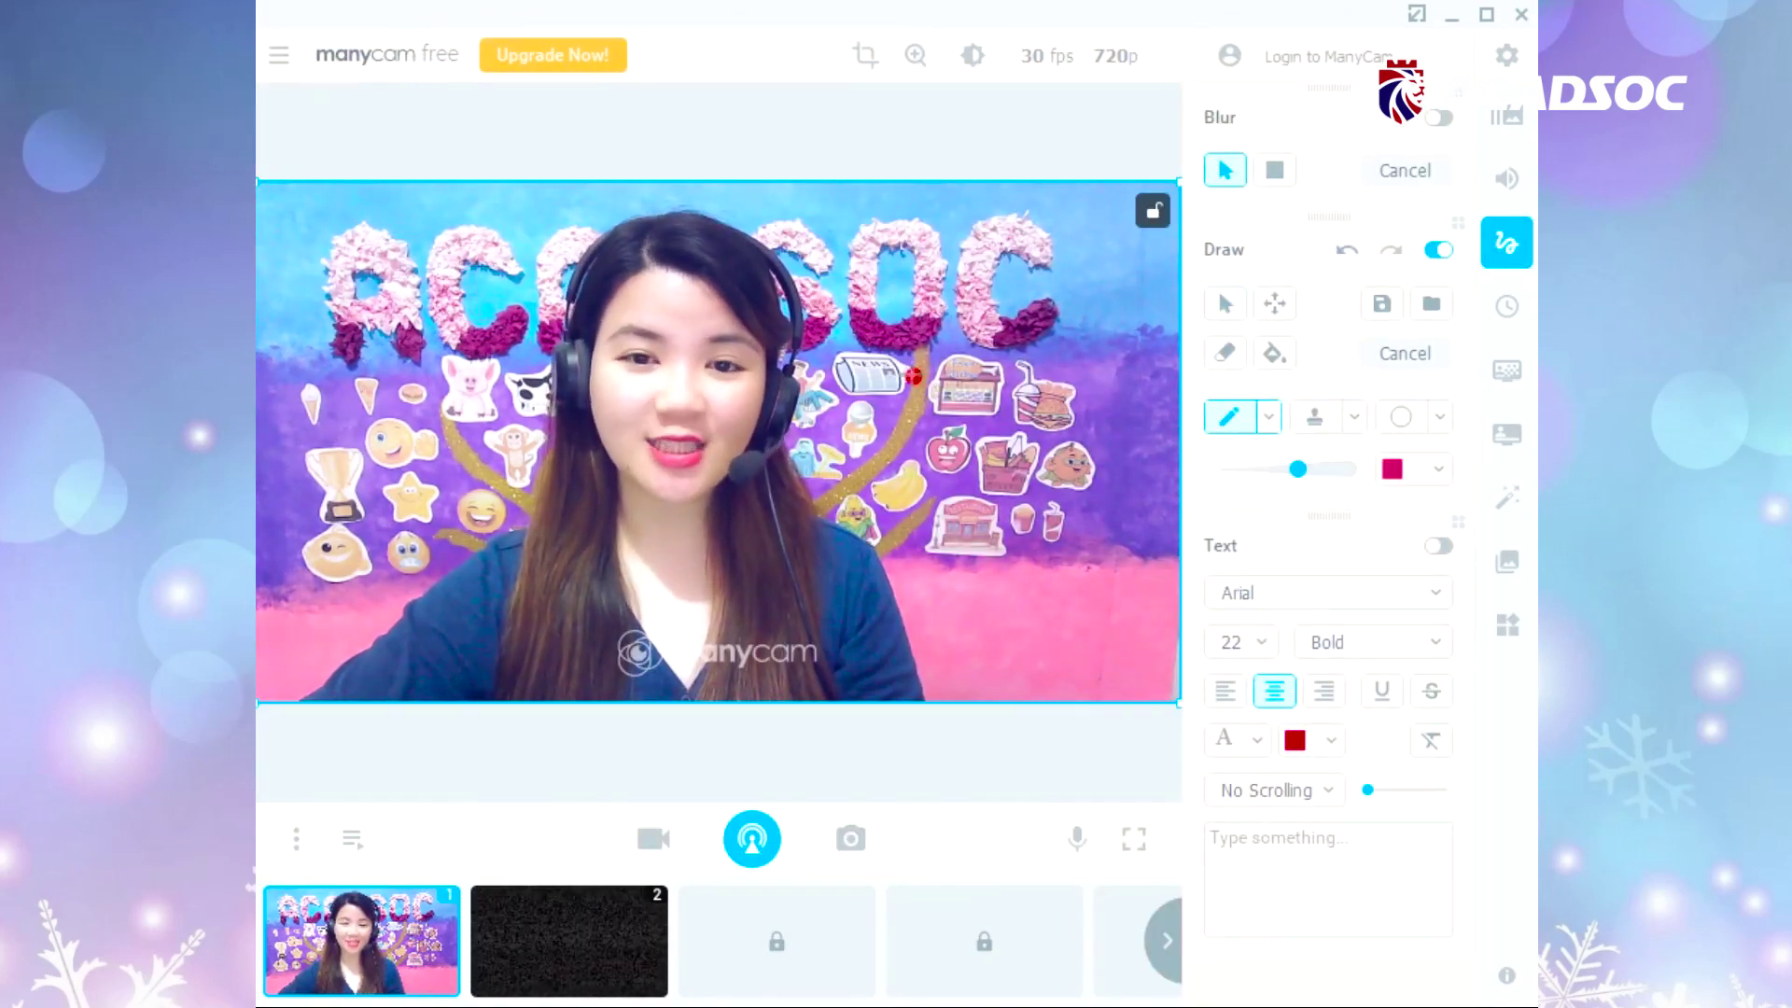
{"action": "left_click_drag", "start_coordinate": [919, 353], "coordinate": [1020, 545]}
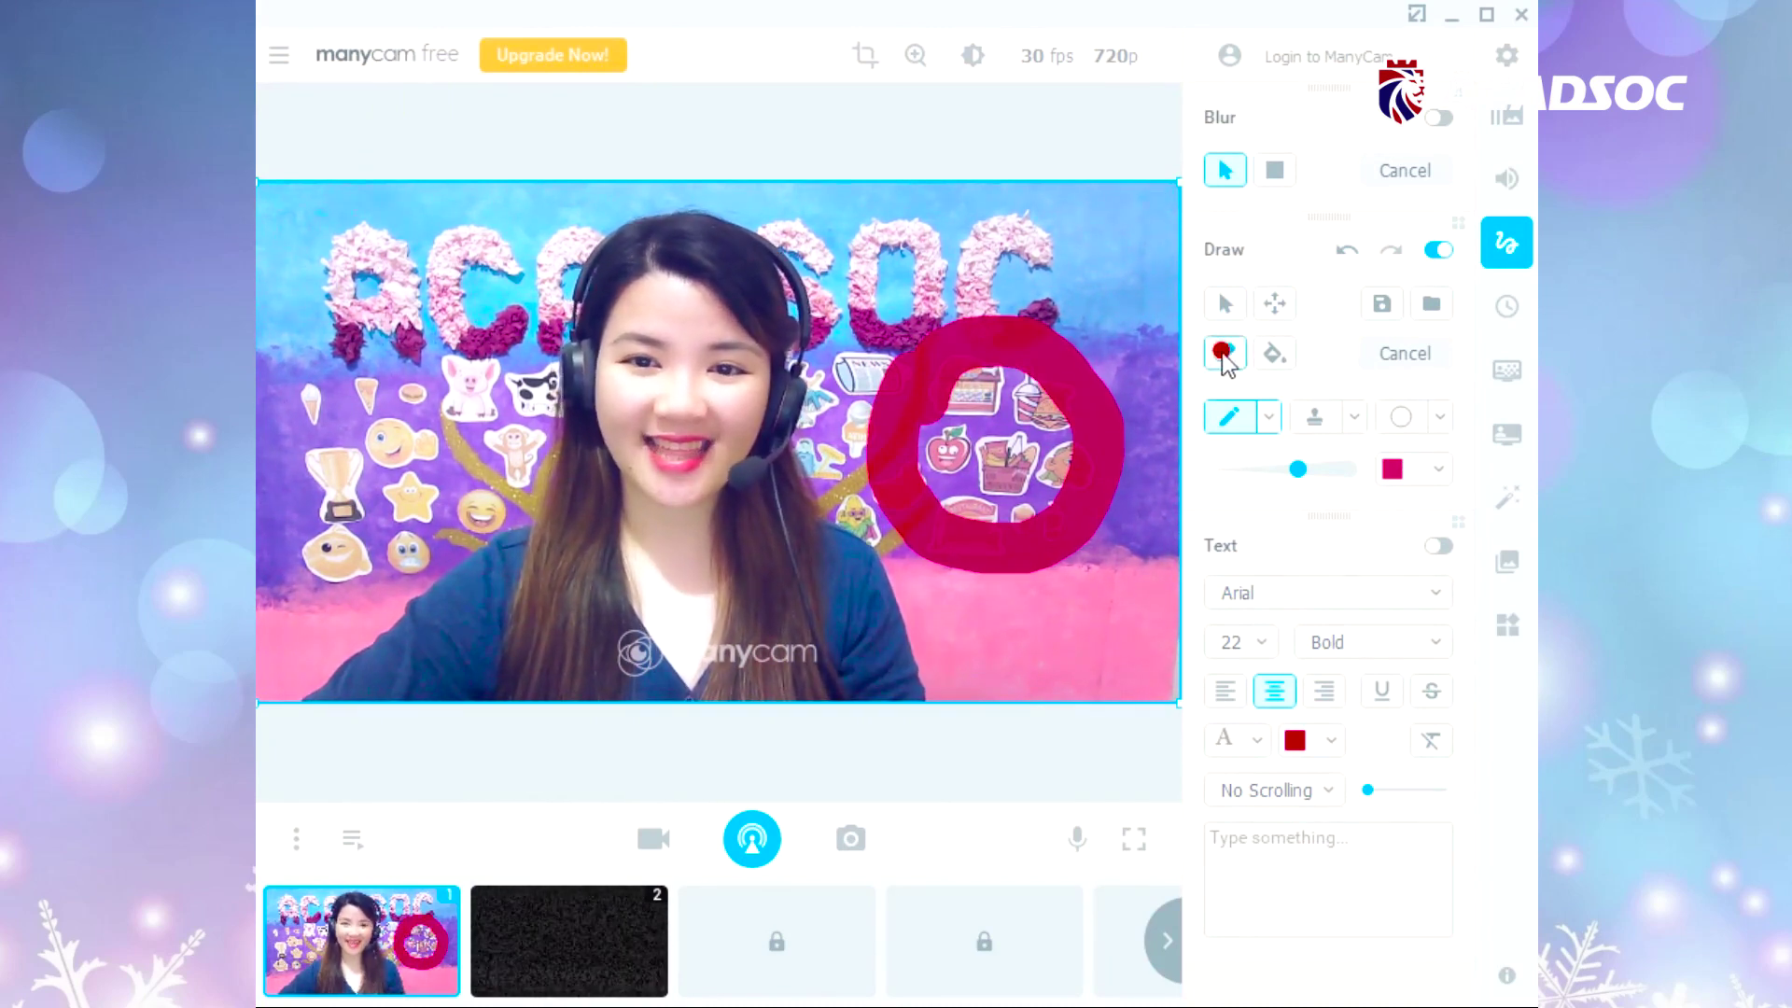
- Erase the red circle so the video is clean again
{"action": "left_click_drag", "start_coordinate": [881, 439], "coordinate": [931, 378]}
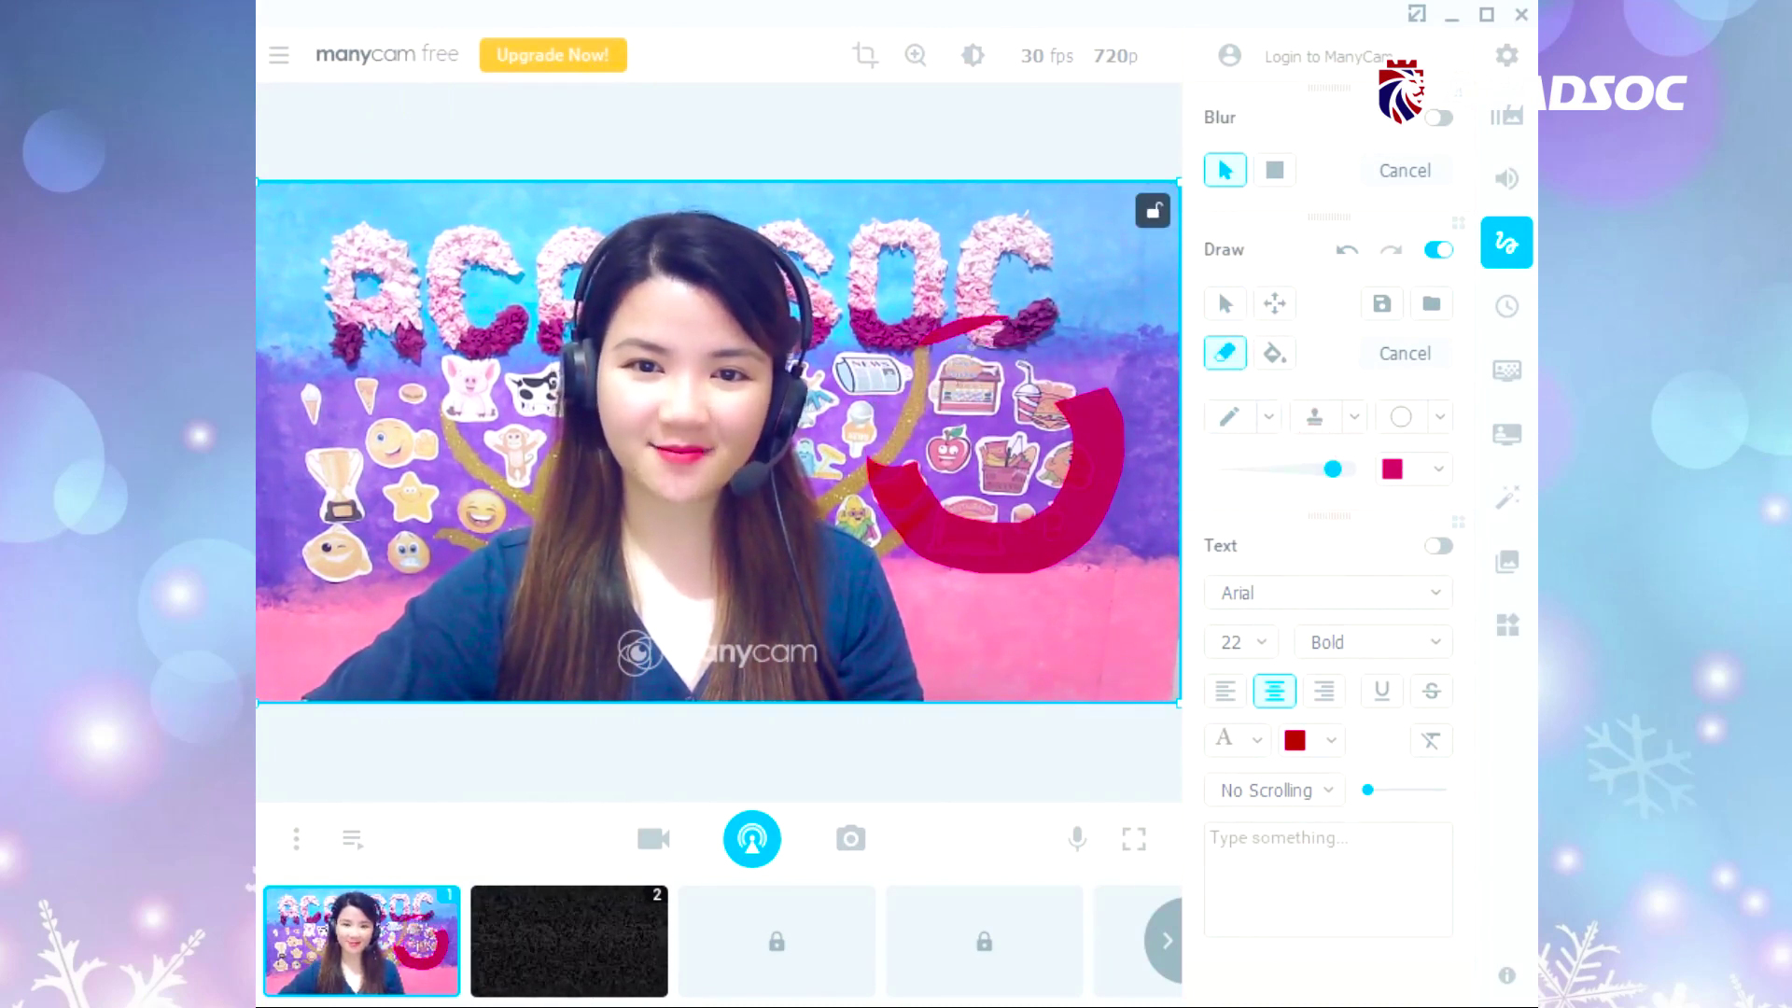
{"action": "left_click_drag", "start_coordinate": [910, 524], "coordinate": [1106, 462]}
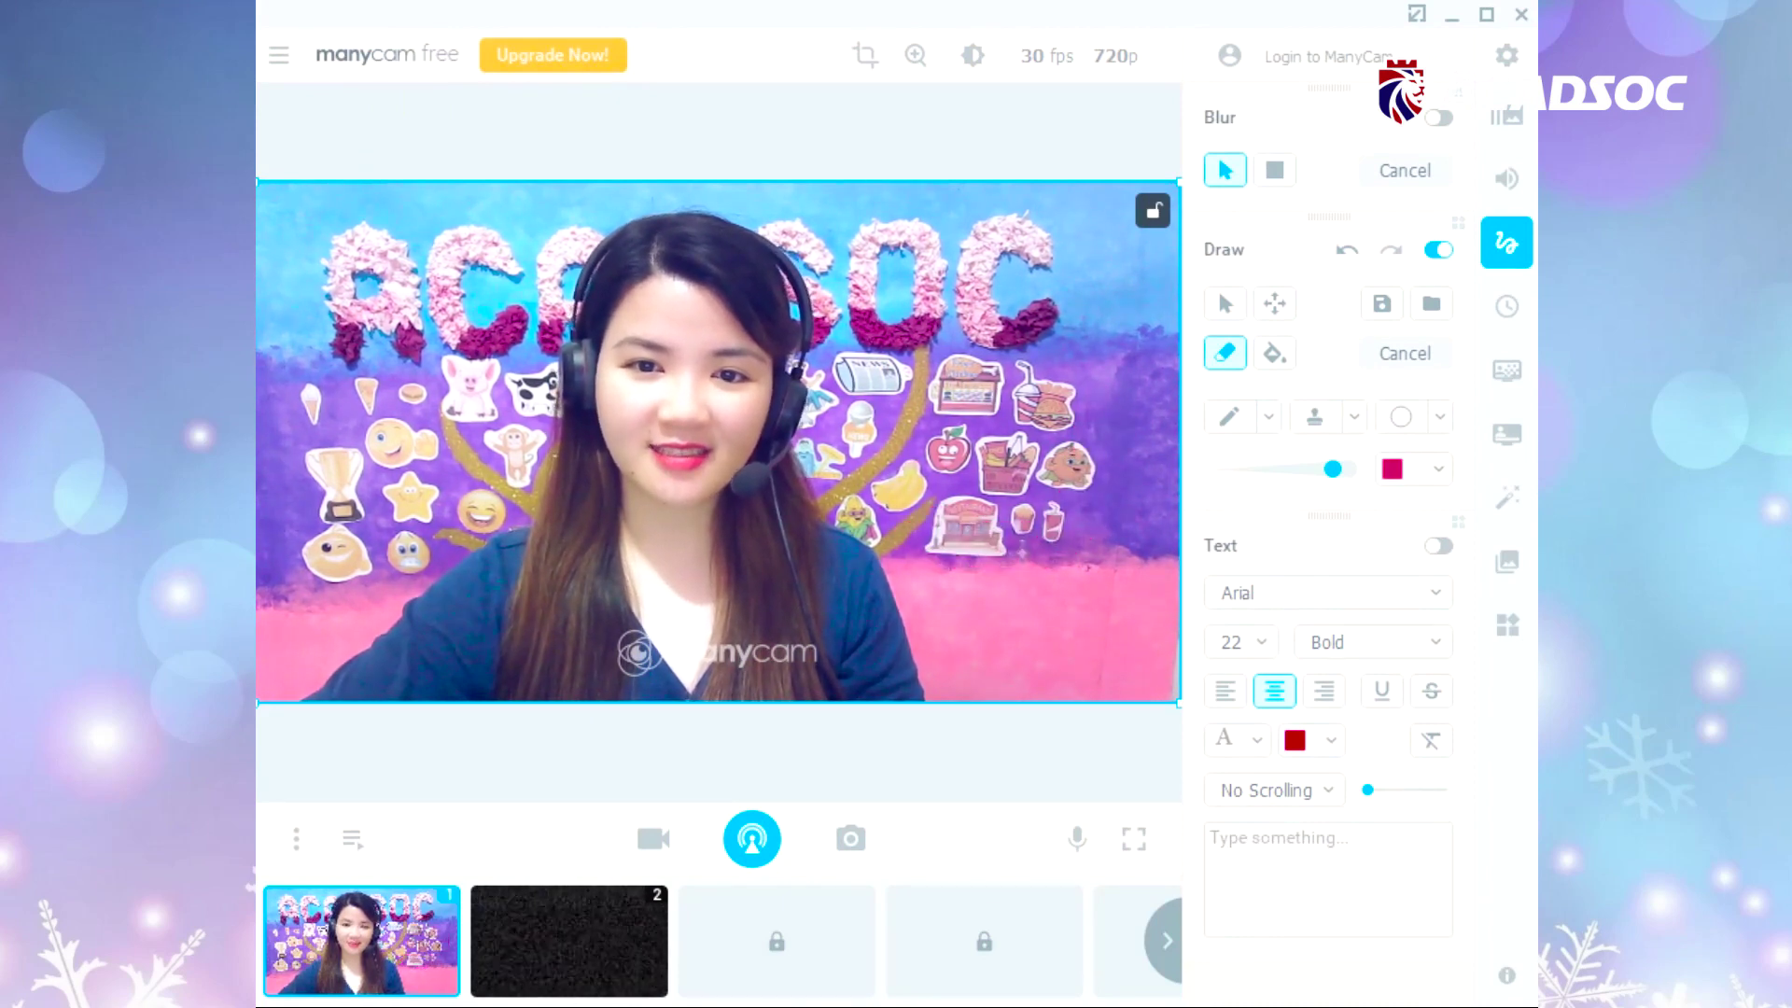
{"action": "left_click", "coordinate": [1269, 552]}
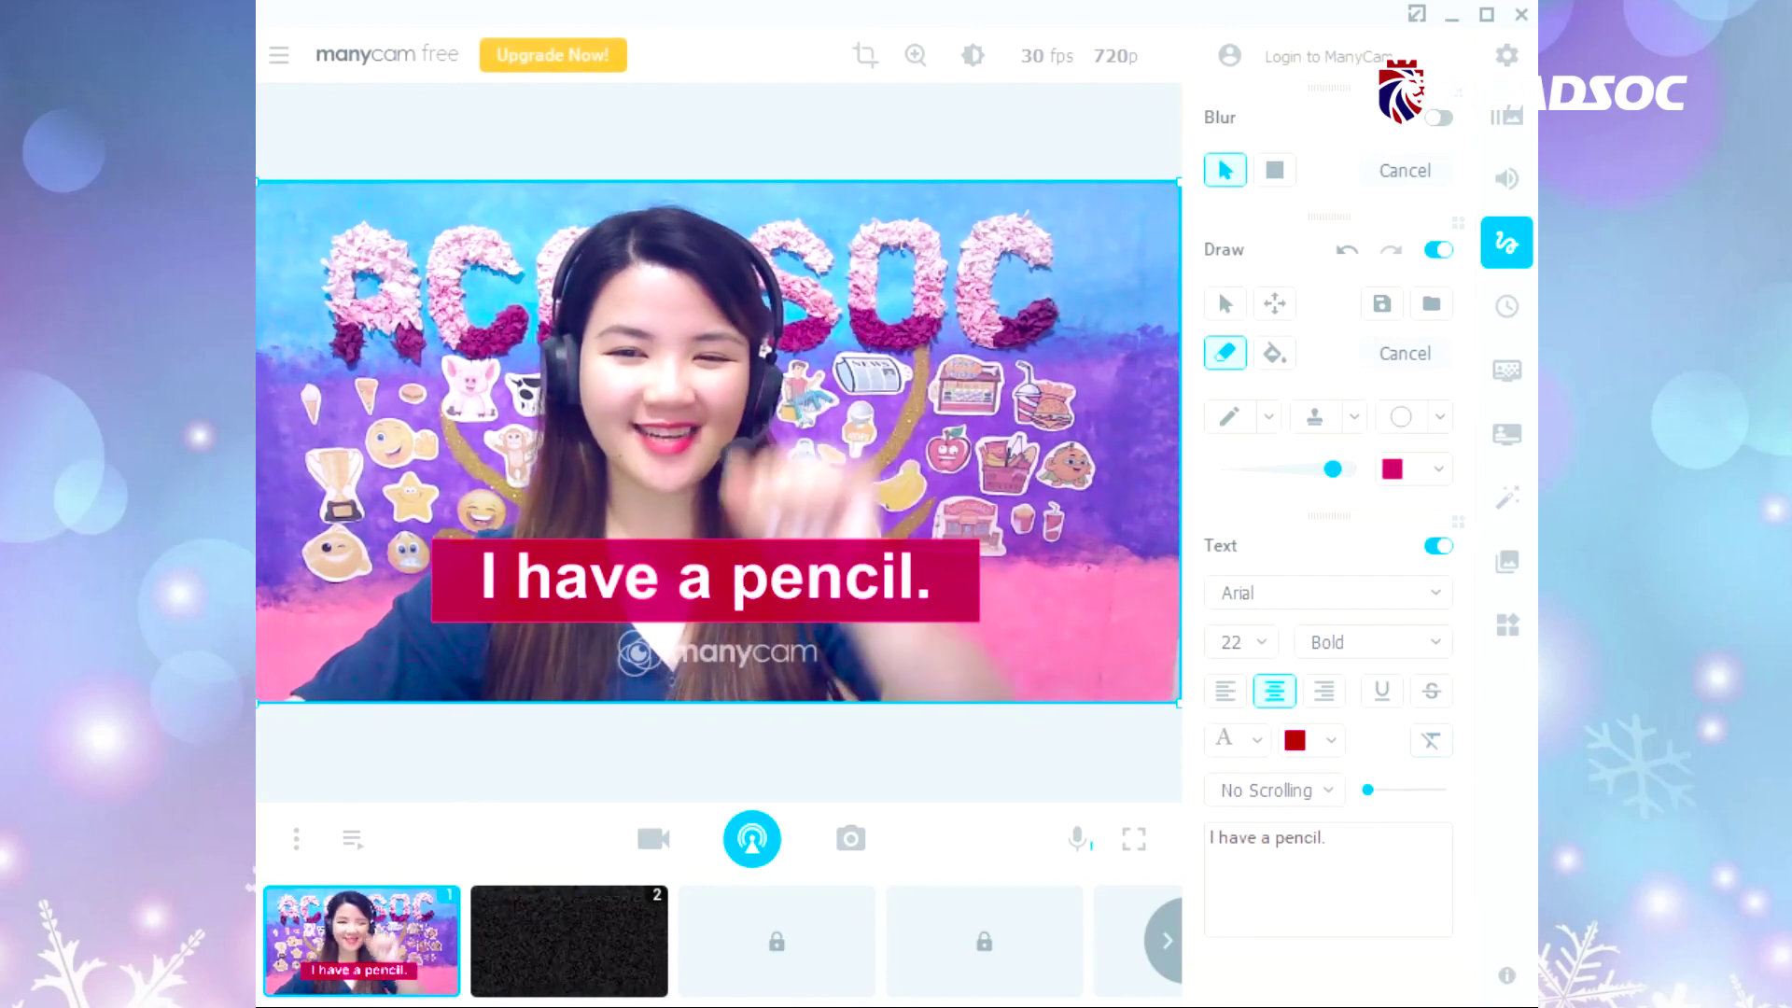
- Search the effects for 'pencil', add the cute pencil sticker, and place it right of the speaker
{"action": "left_click", "coordinate": [1507, 497]}
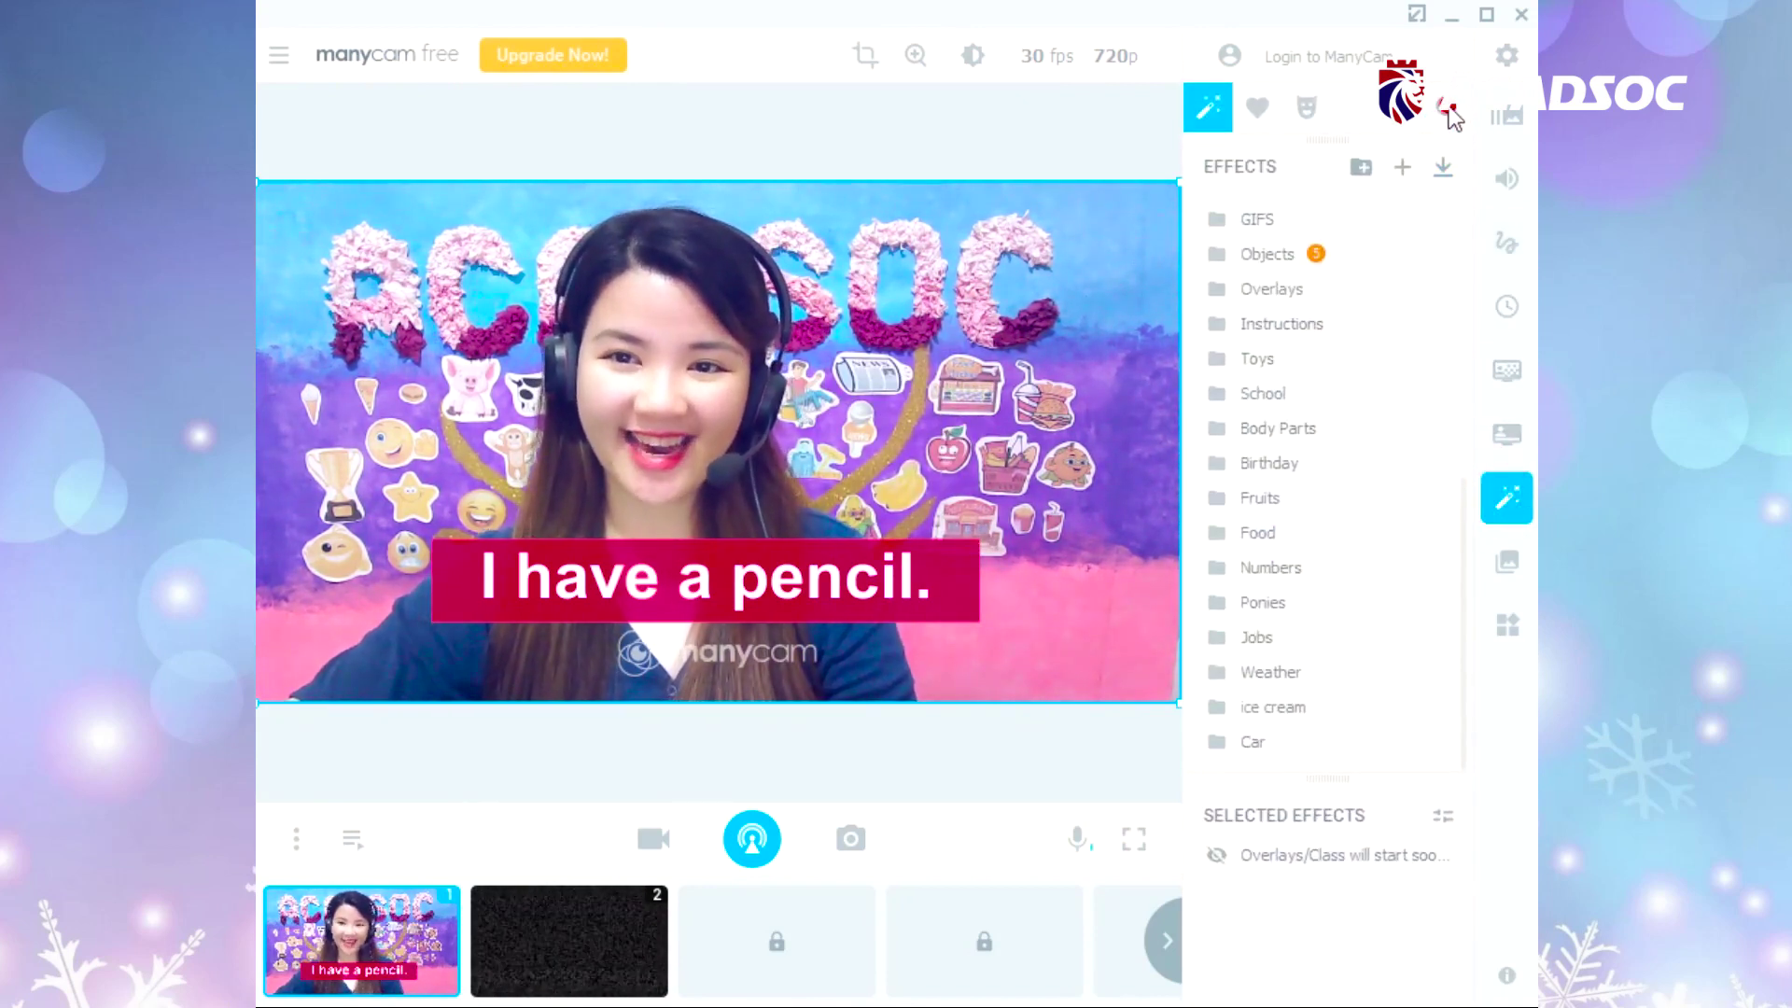
{"action": "left_click", "coordinate": [1447, 108]}
{"action": "type", "text": "pencil"}
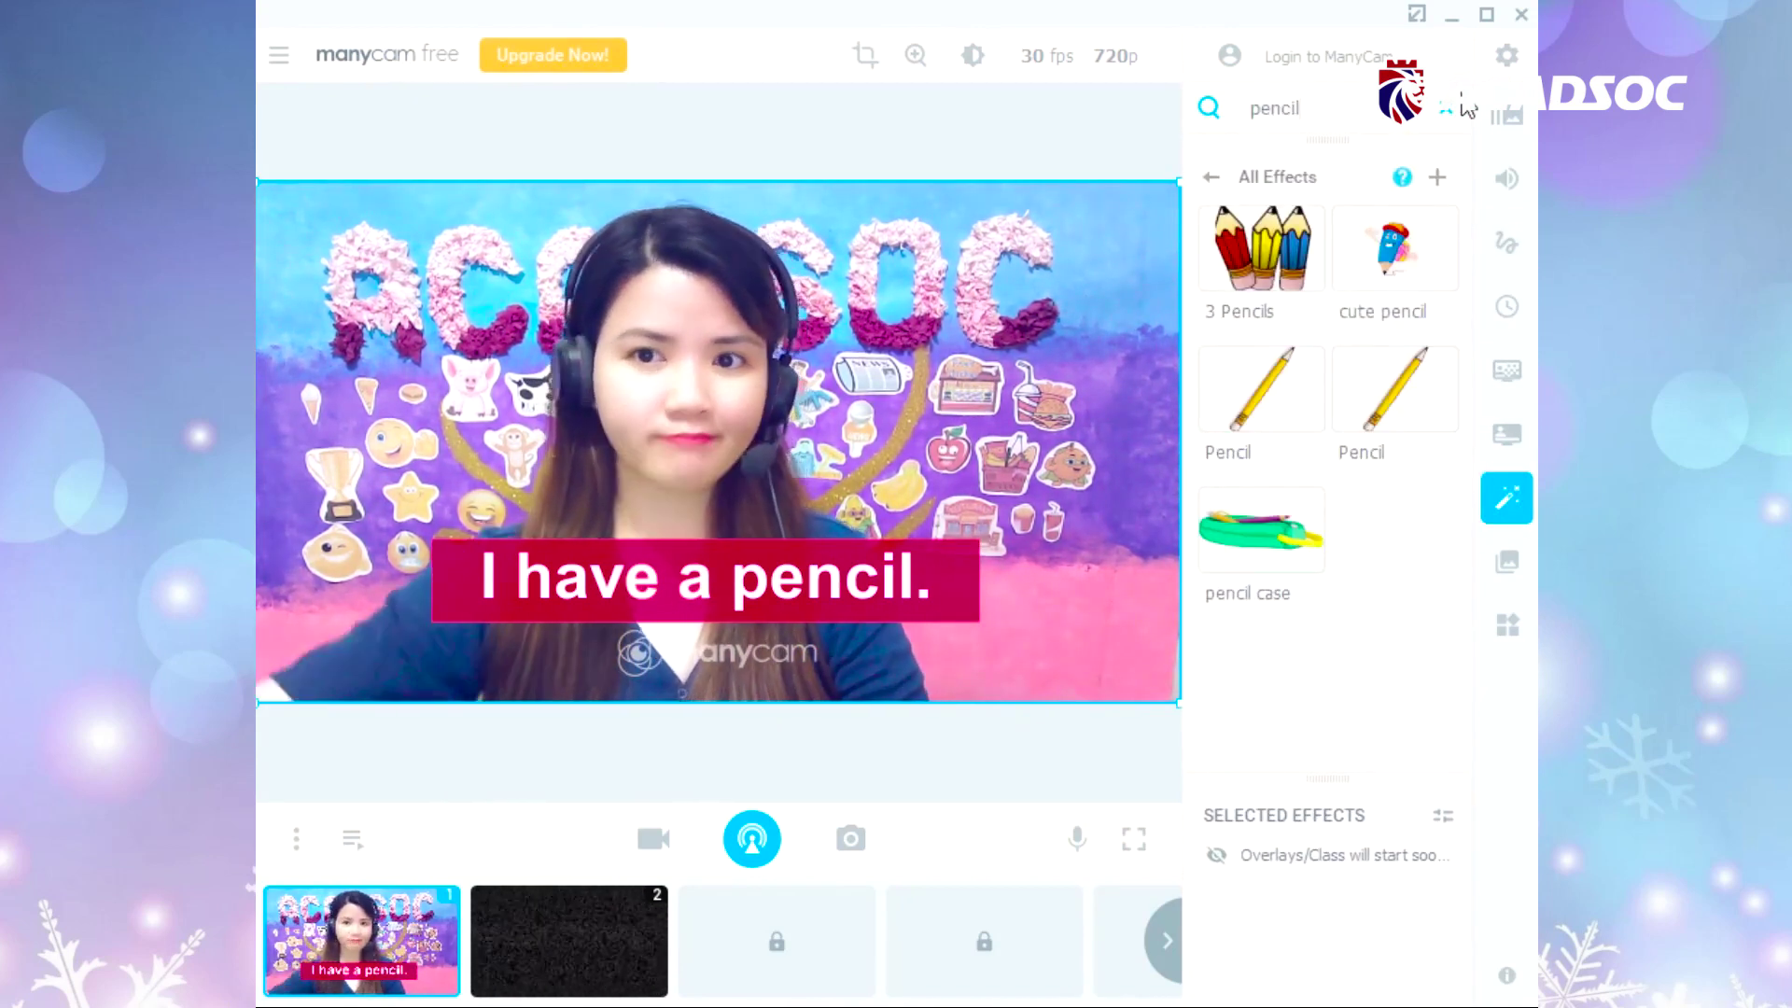
{"action": "left_click", "coordinate": [1410, 250]}
{"action": "left_click_drag", "start_coordinate": [1097, 481], "coordinate": [1026, 364]}
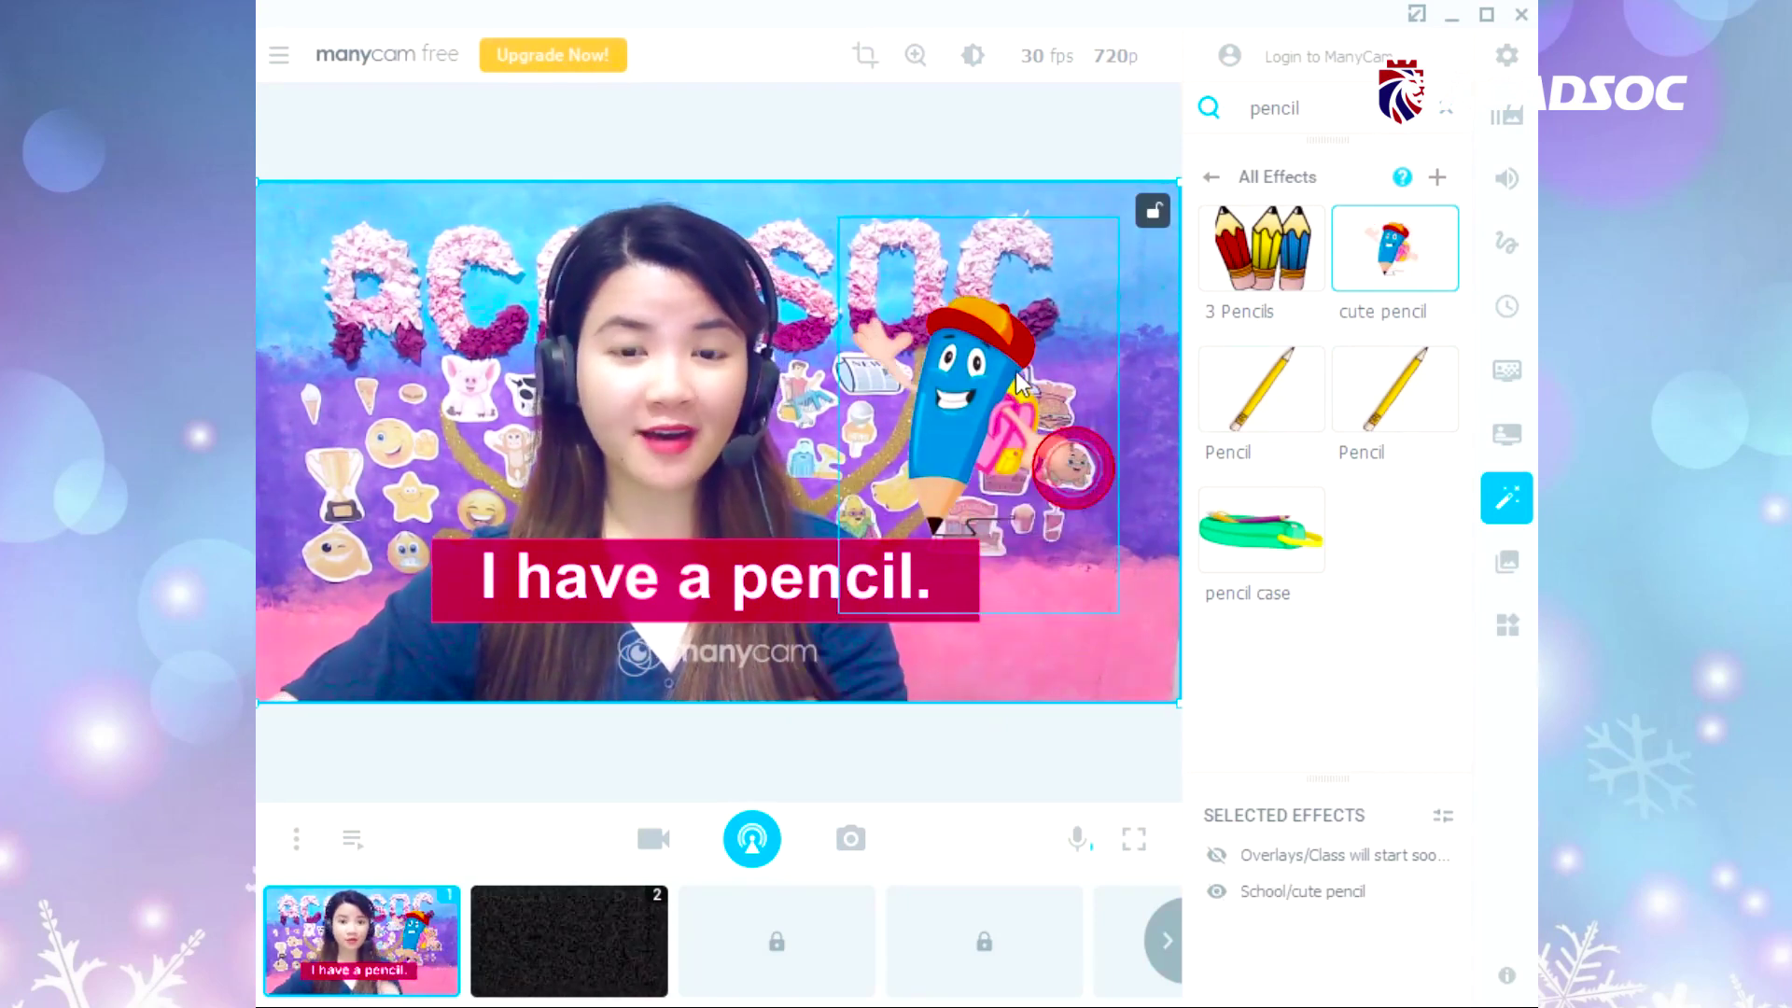